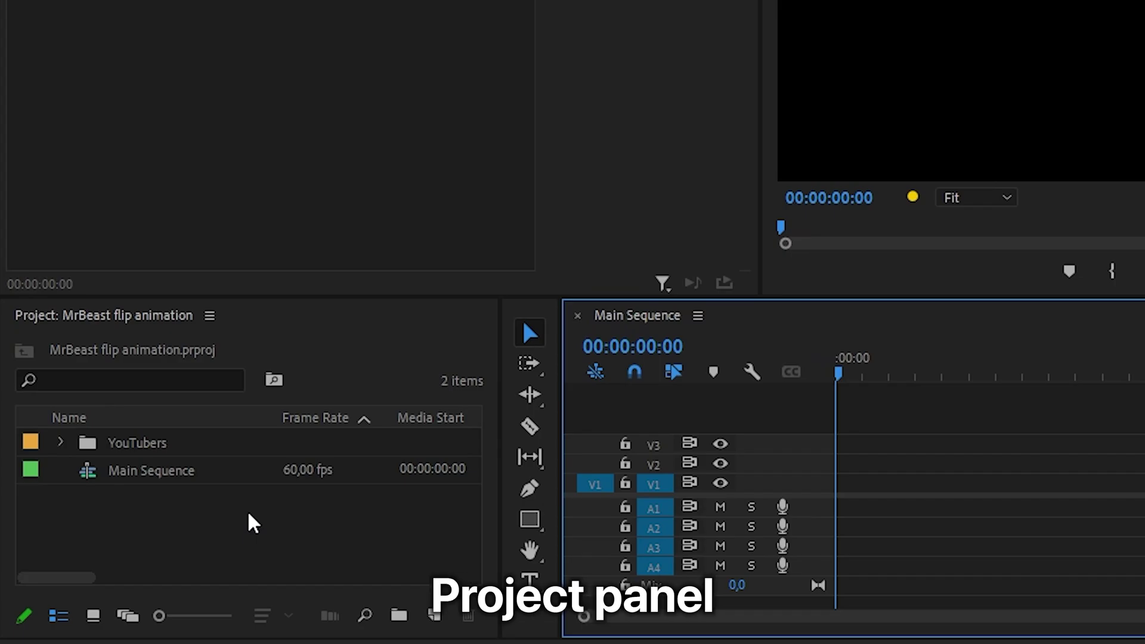
Create a new sequence named 'YouTuber 1' from the Project panel.
right_click(128, 537)
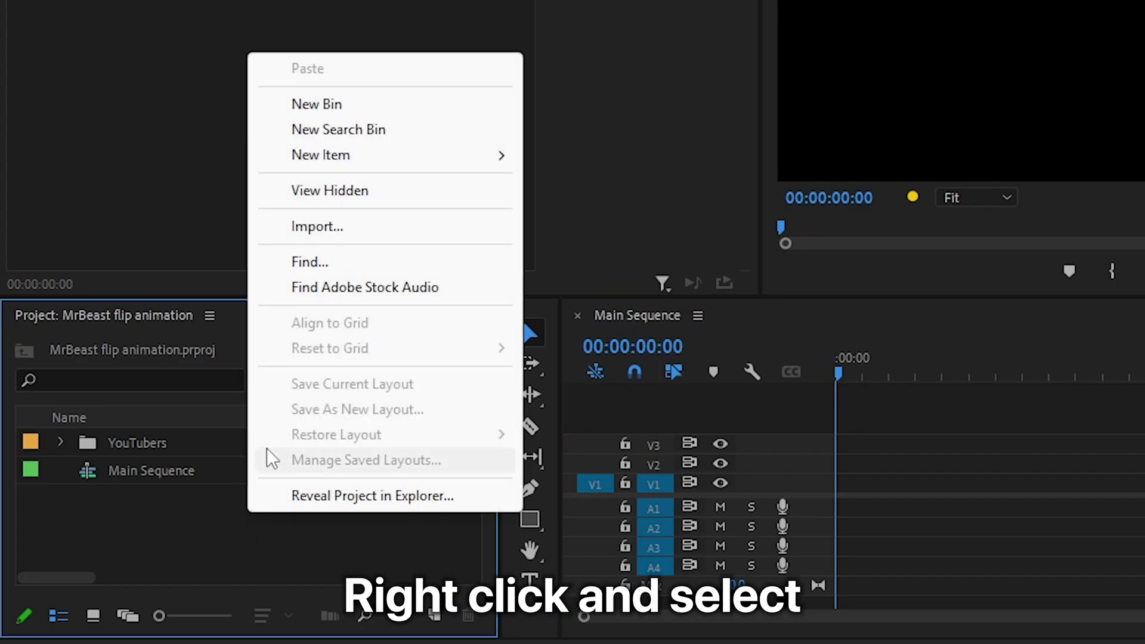
mouse_move(427, 155)
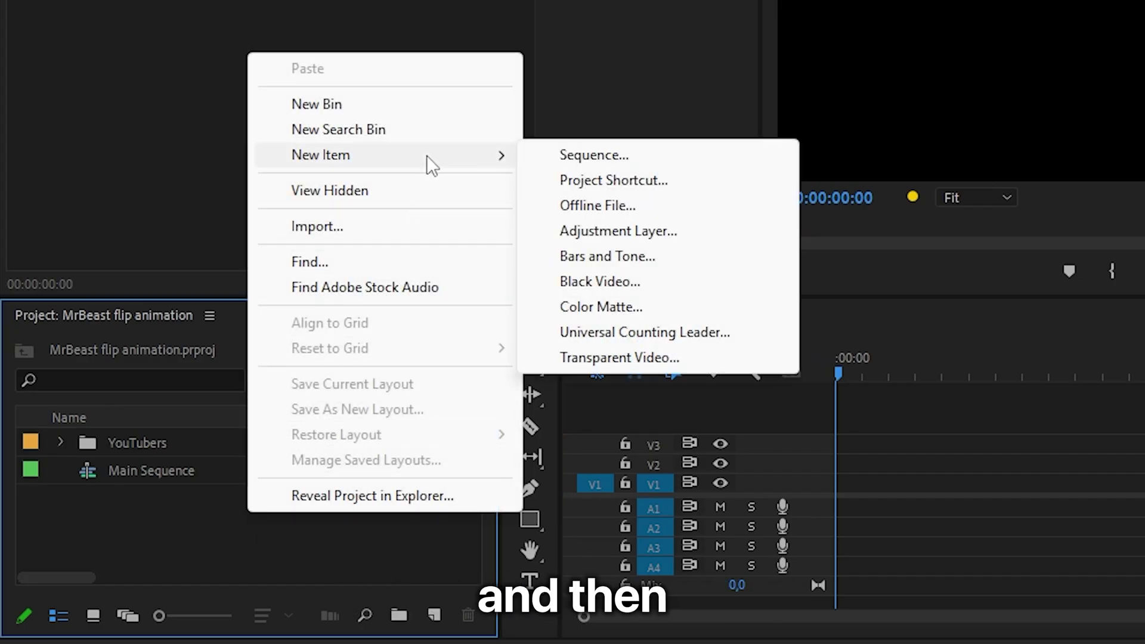
left_click(590, 155)
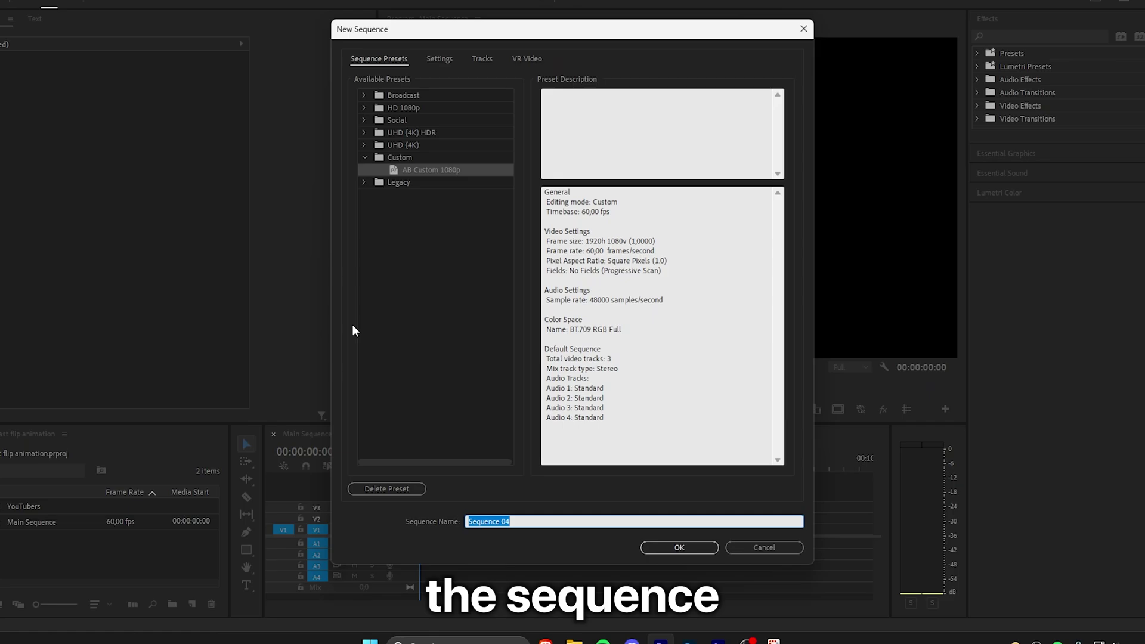
type("YouTuber ")
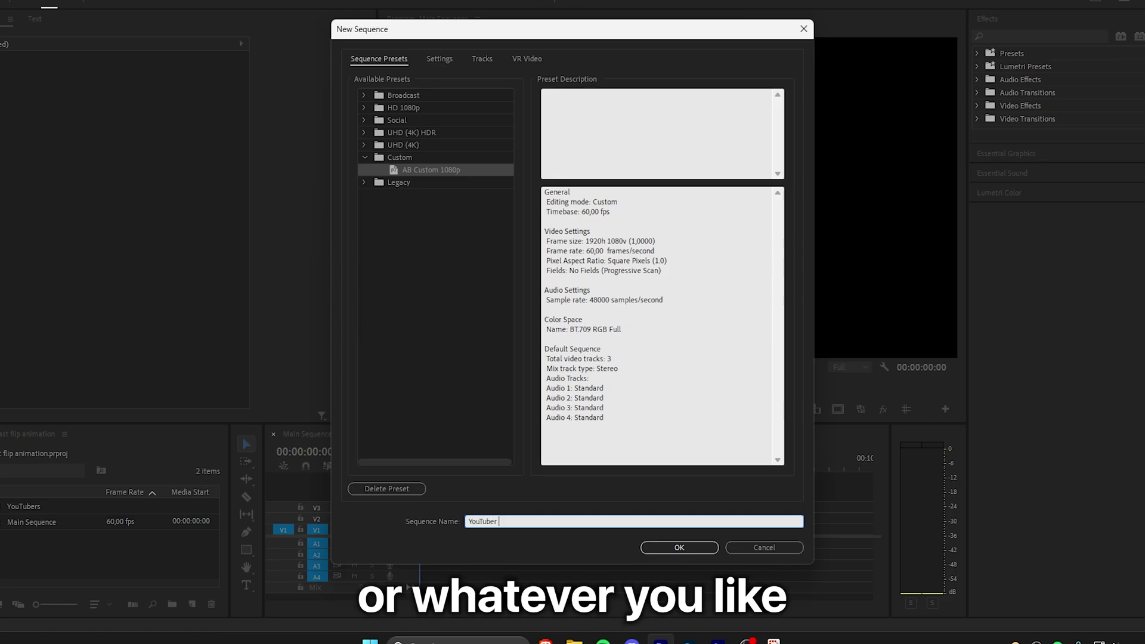
type("1")
key("Return")
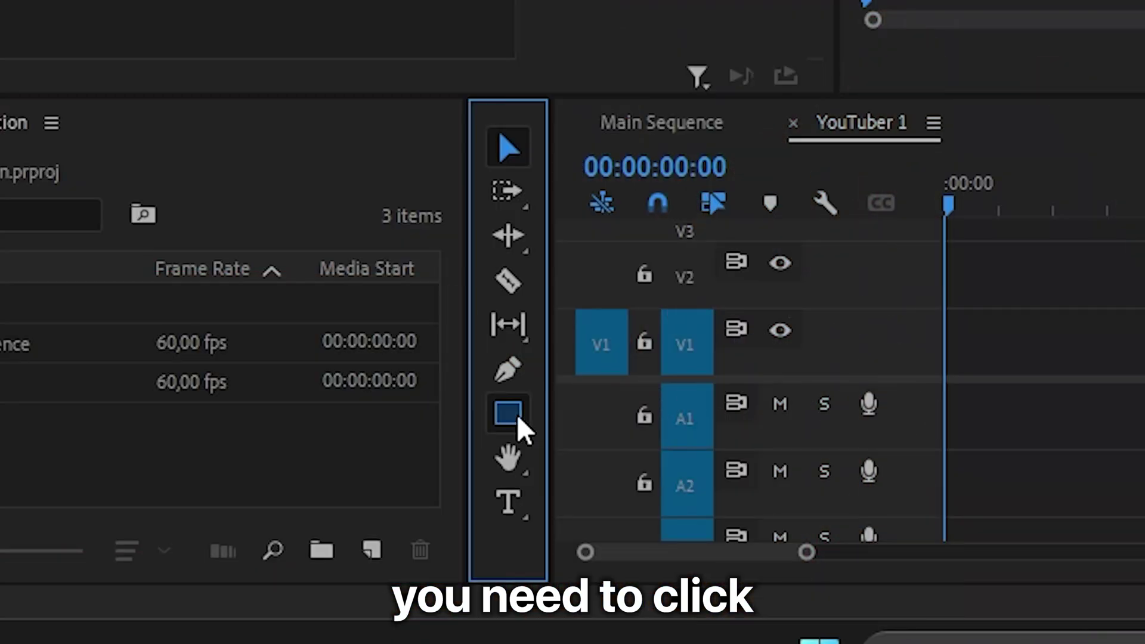
Draw a perfect circle with the Ellipse Tool and move it to the frame centre.
left_click(516, 414)
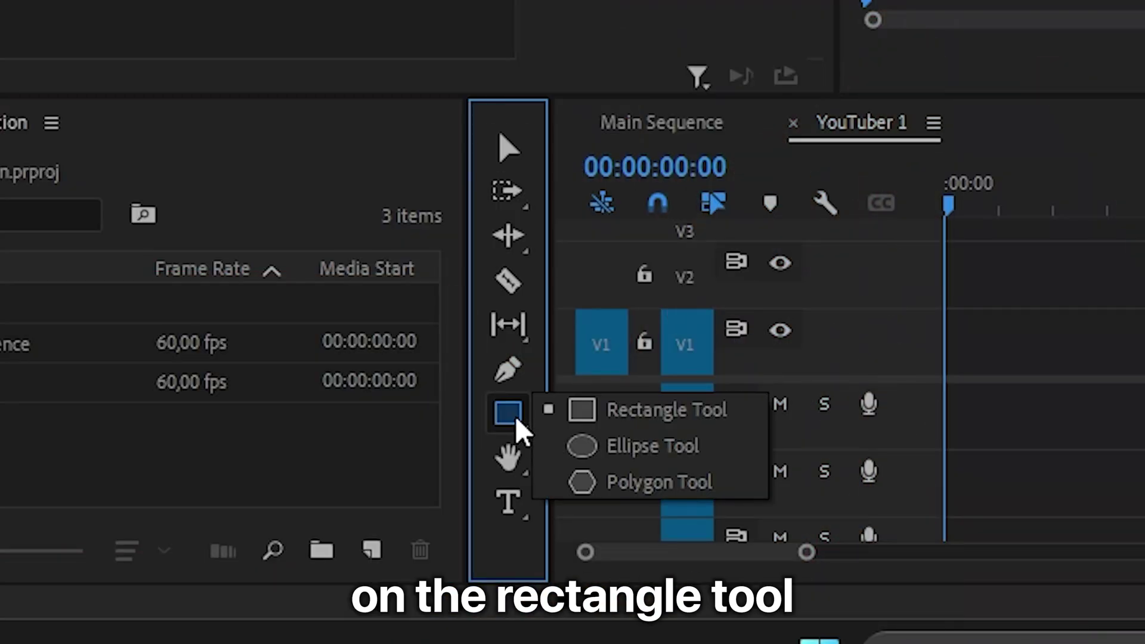
left_click(588, 448)
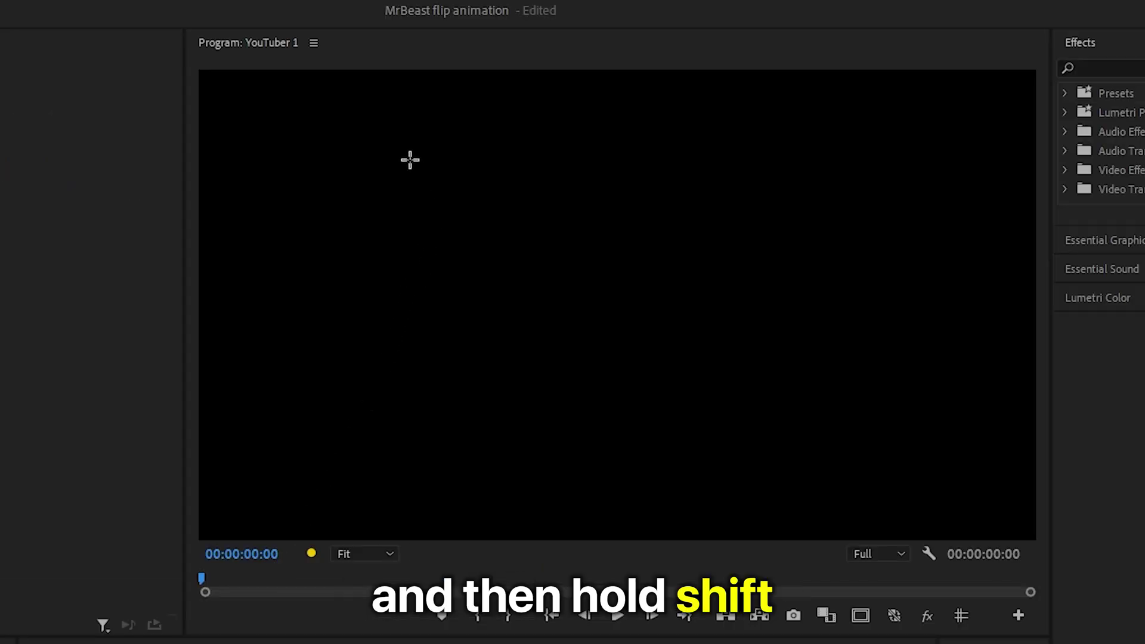
left_click_drag(389, 141, 715, 347)
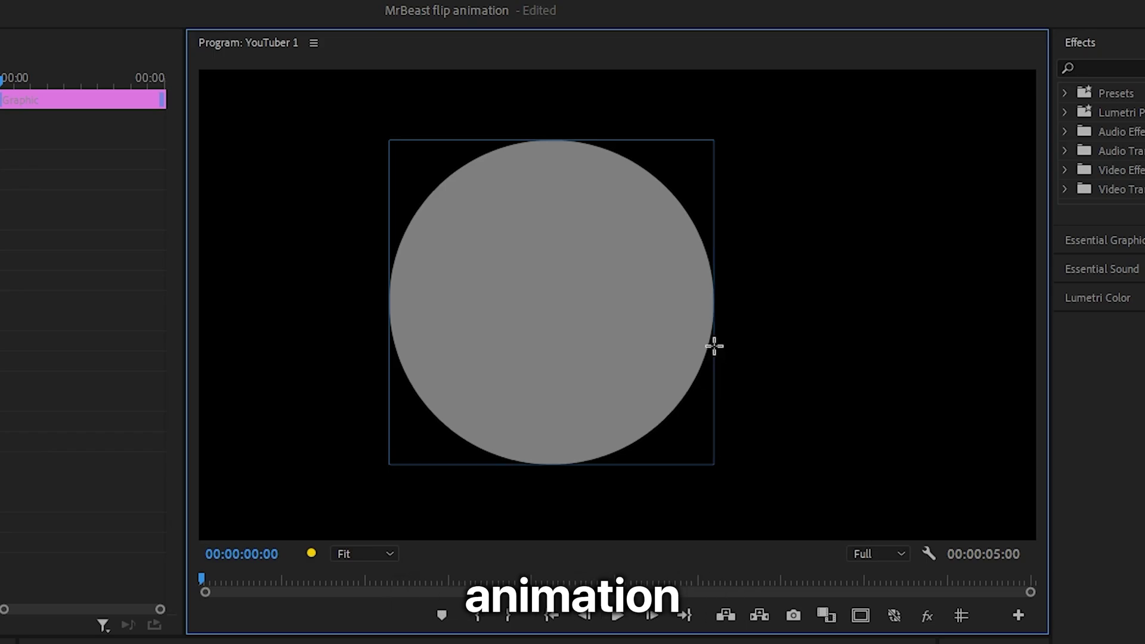
key("v")
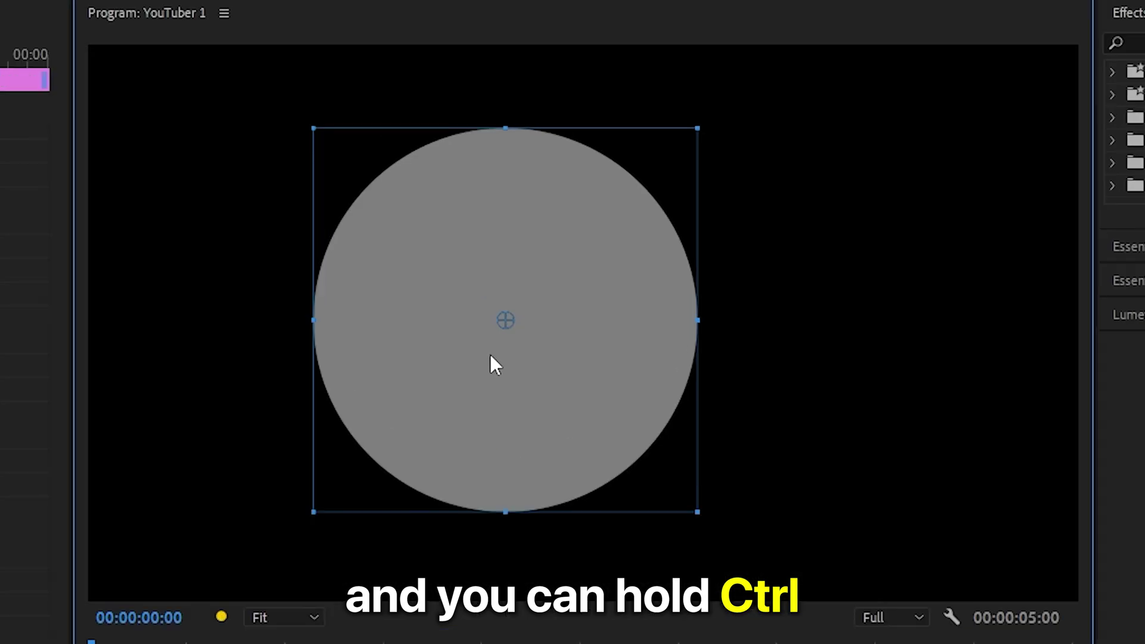
left_click_drag(489, 363, 574, 370)
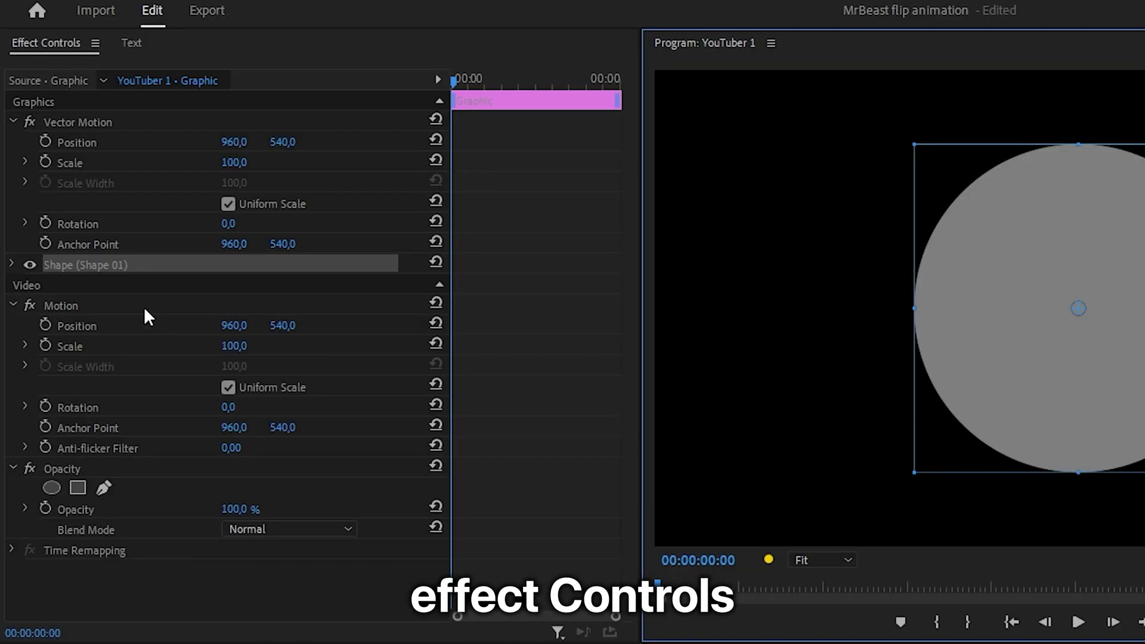
Give Shape 01 no fill and a 39.8-wide red (FF0000) stroke.
left_click(10, 264)
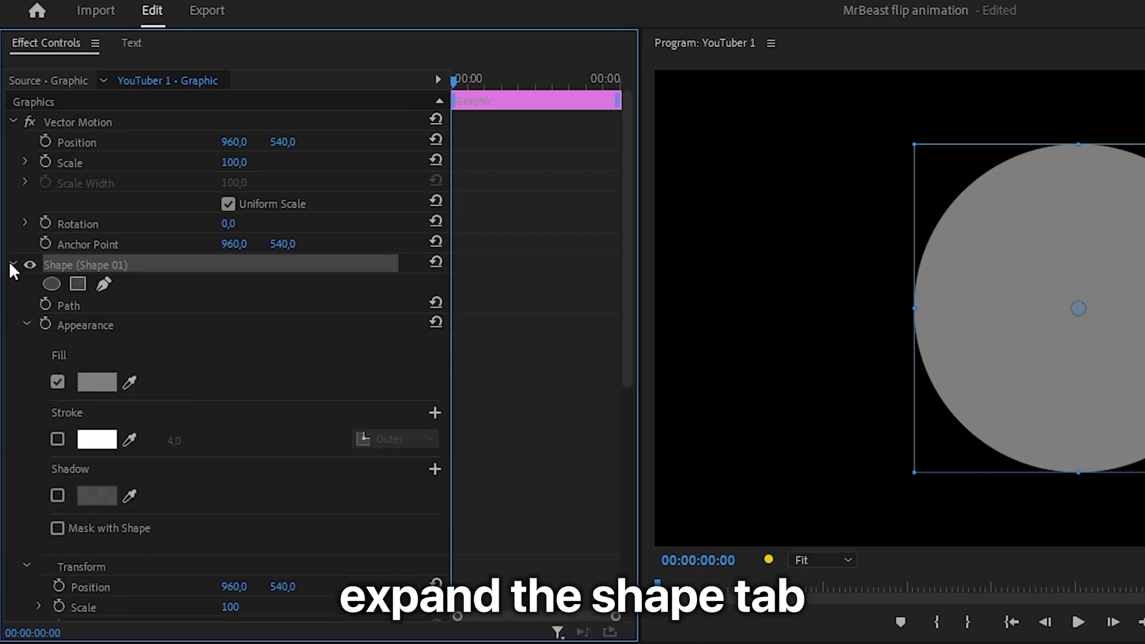
left_click(62, 375)
left_click(77, 438)
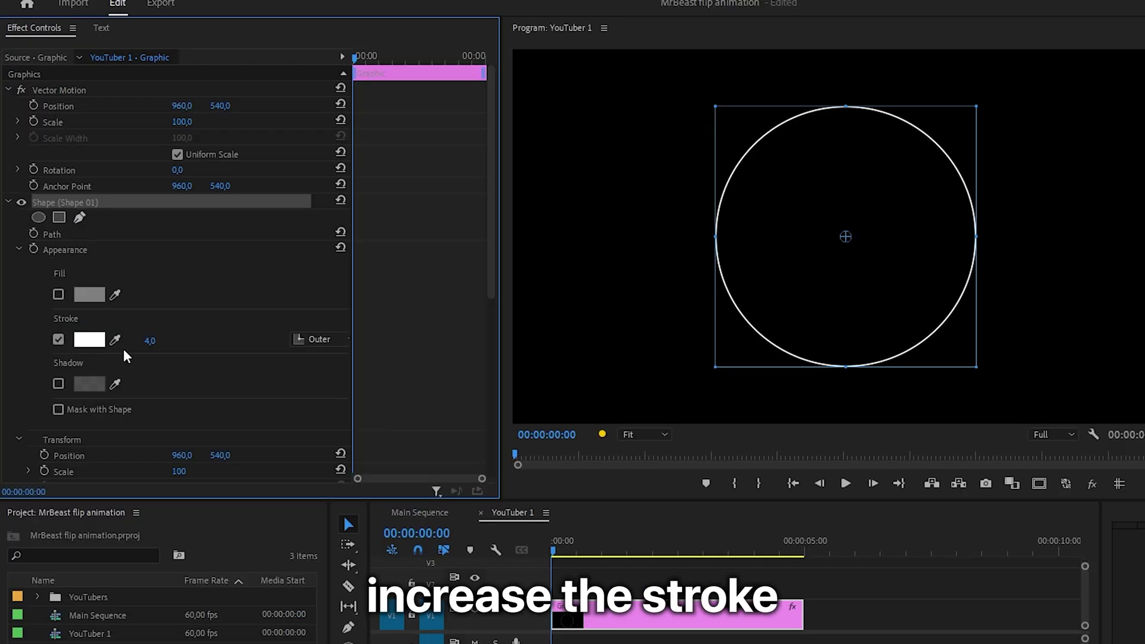
left_click_drag(145, 346, 212, 346)
left_click(90, 341)
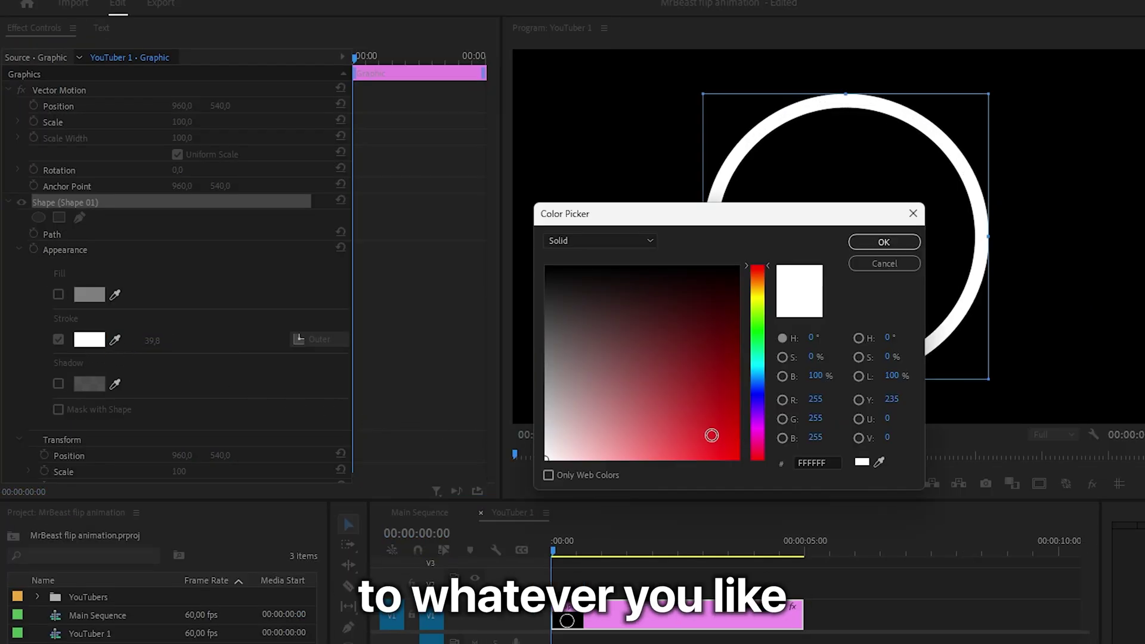
left_click_drag(710, 435, 740, 459)
left_click(884, 245)
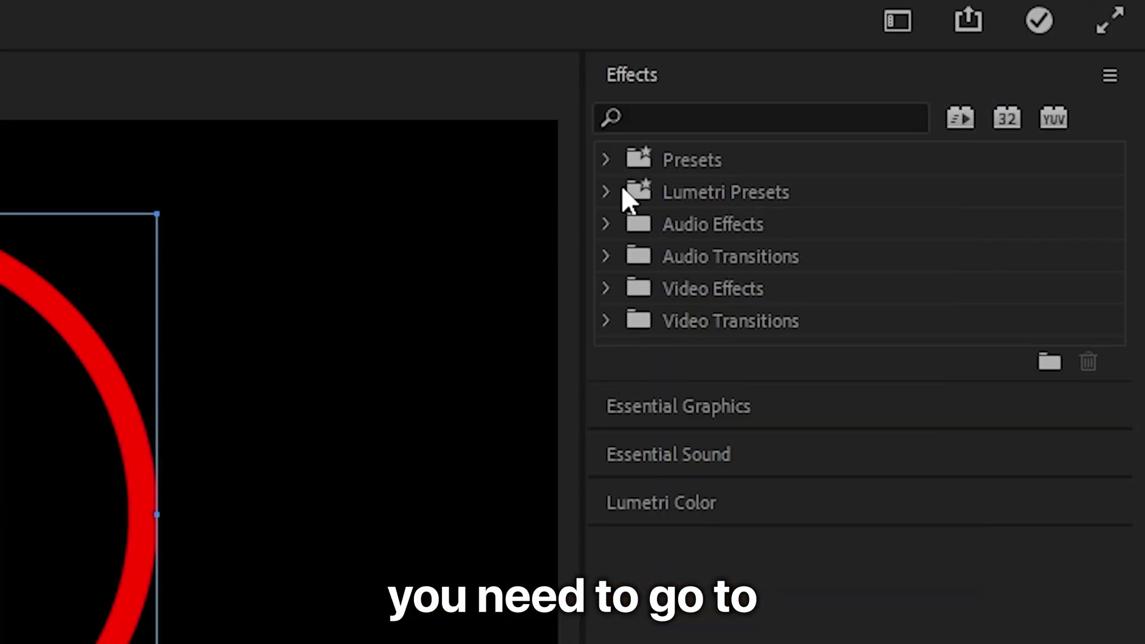
Apply Bevel Alpha to the ring graphic with edge thickness 7,12 and light intensity 1,00.
left_click(727, 113)
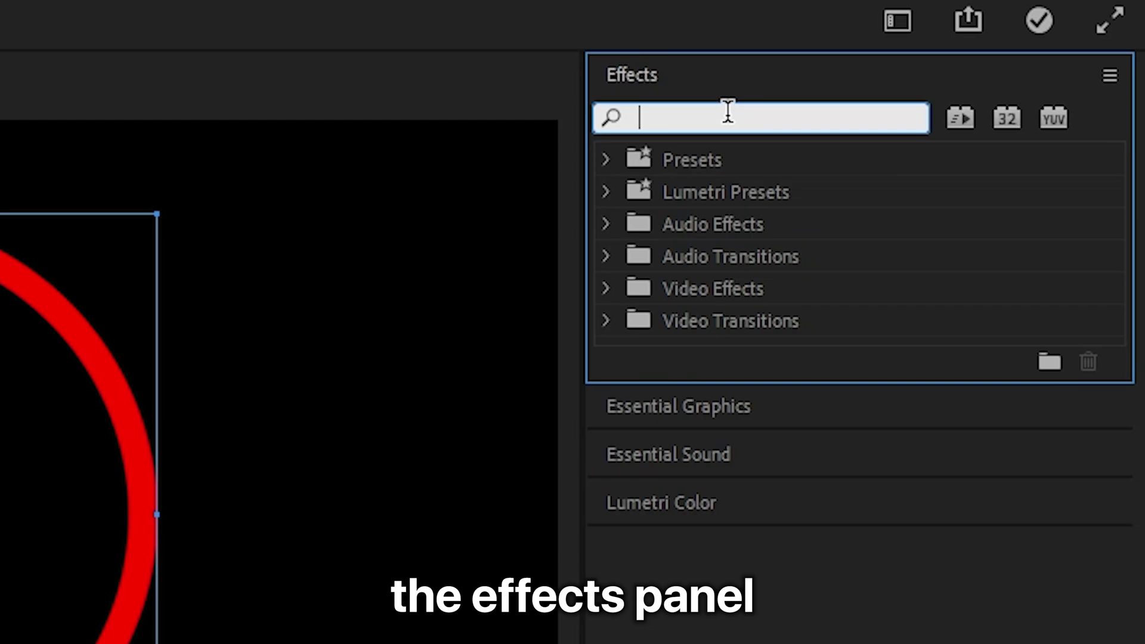
type("bevel")
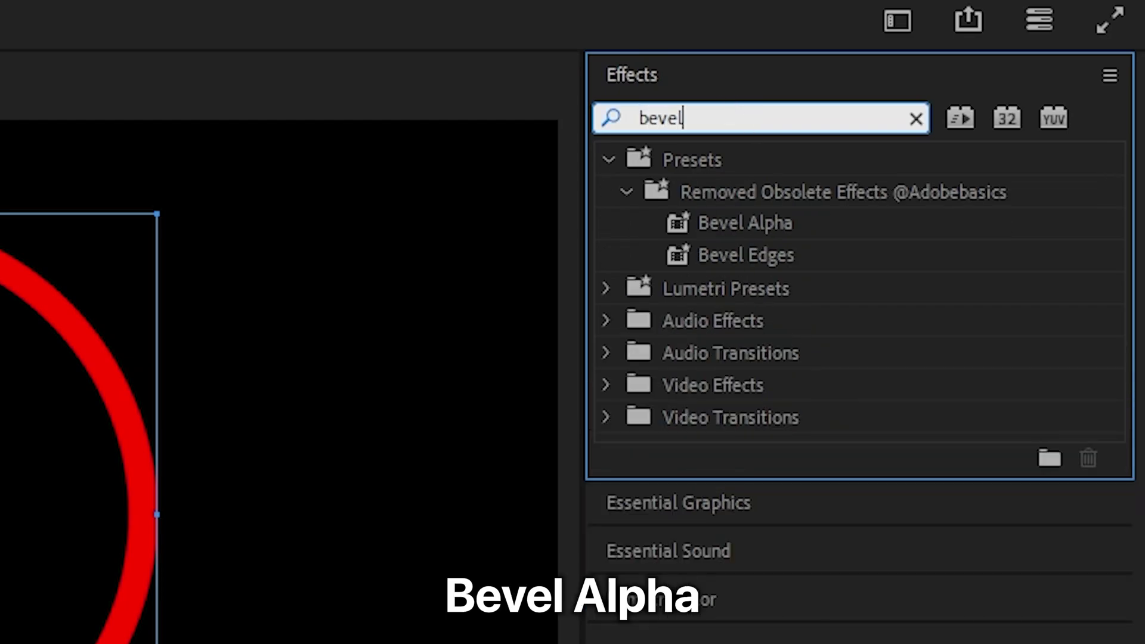
type(" alpha")
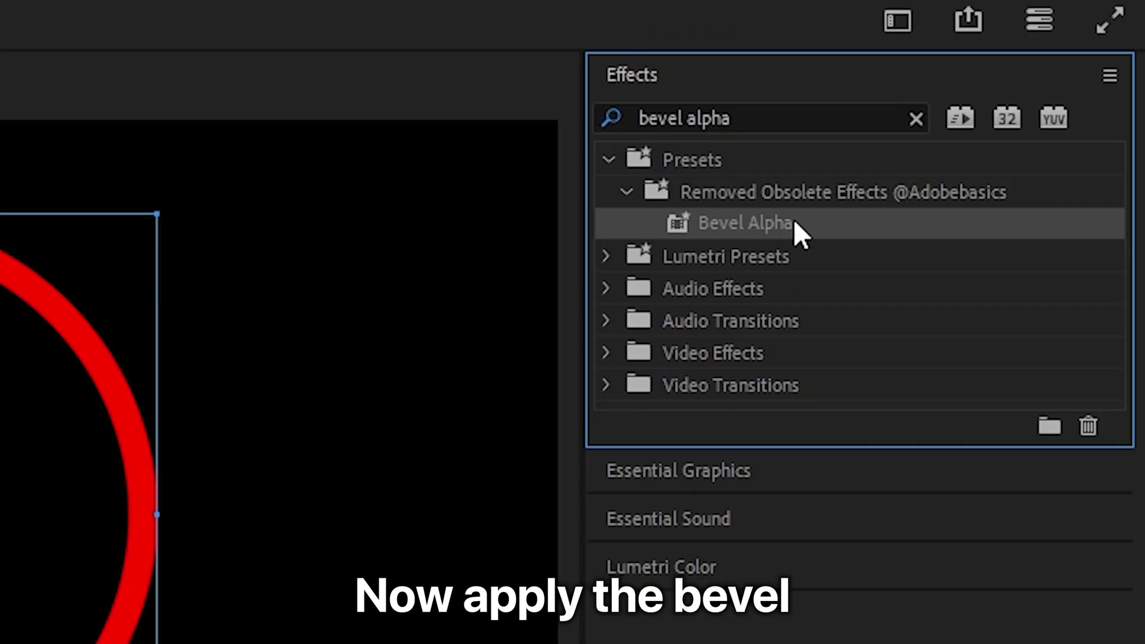
left_click_drag(793, 225, 491, 370)
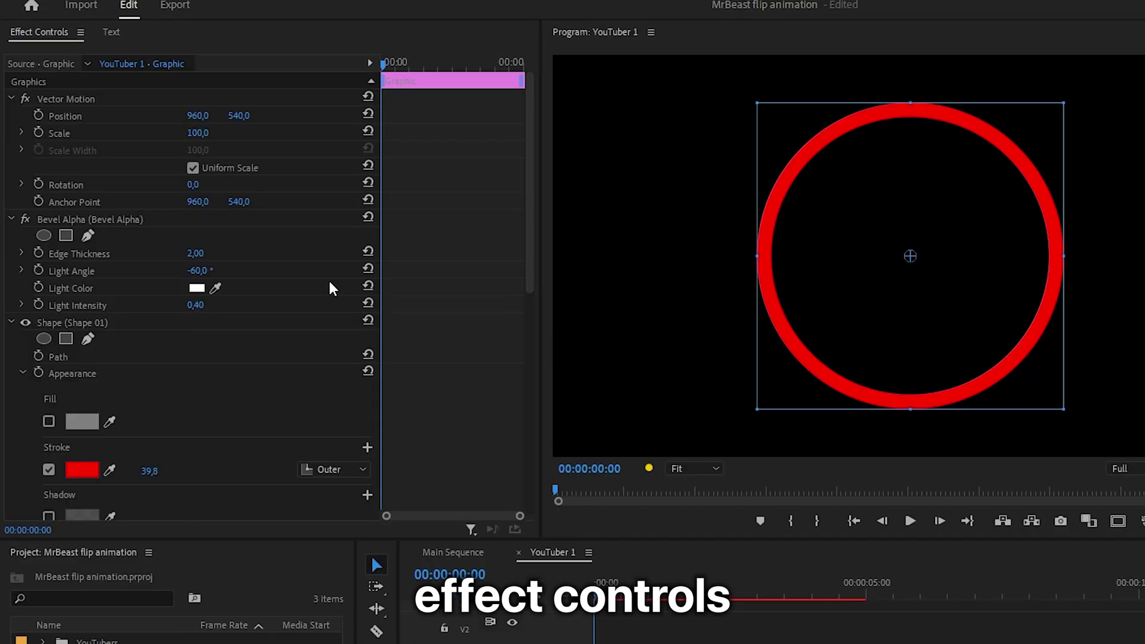
left_click_drag(197, 253, 256, 255)
mouse_move(195, 305)
left_mouse_down()
mouse_move(233, 305)
mouse_move(200, 305)
left_mouse_up()
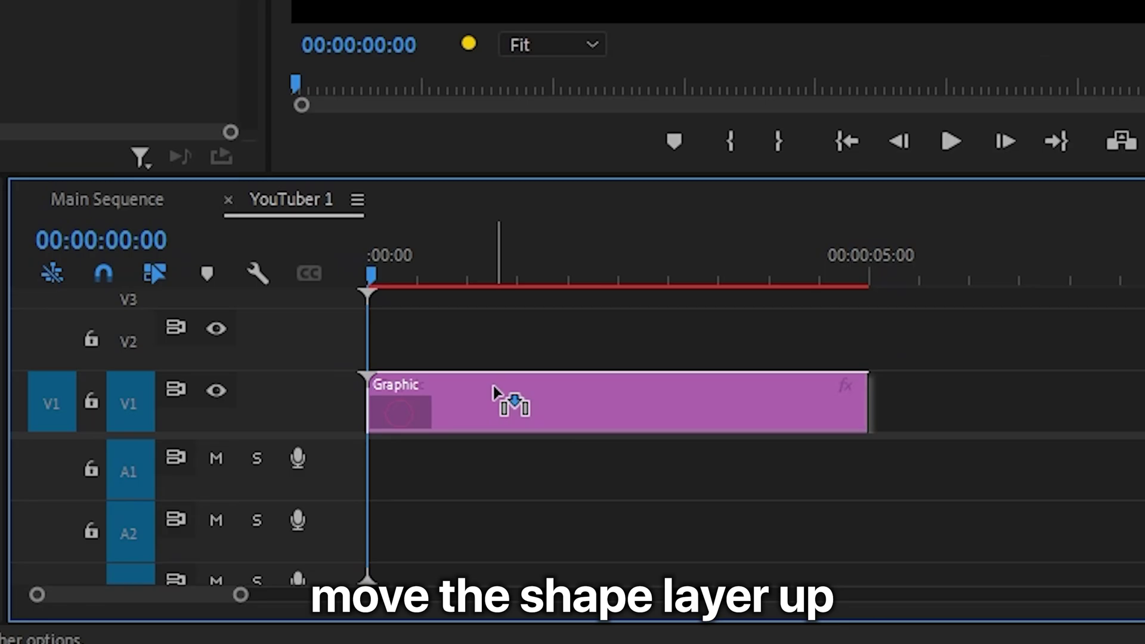
Move the ring to V2, place the portrait photo on V1 and scale it up.
left_click_drag(493, 393, 493, 360)
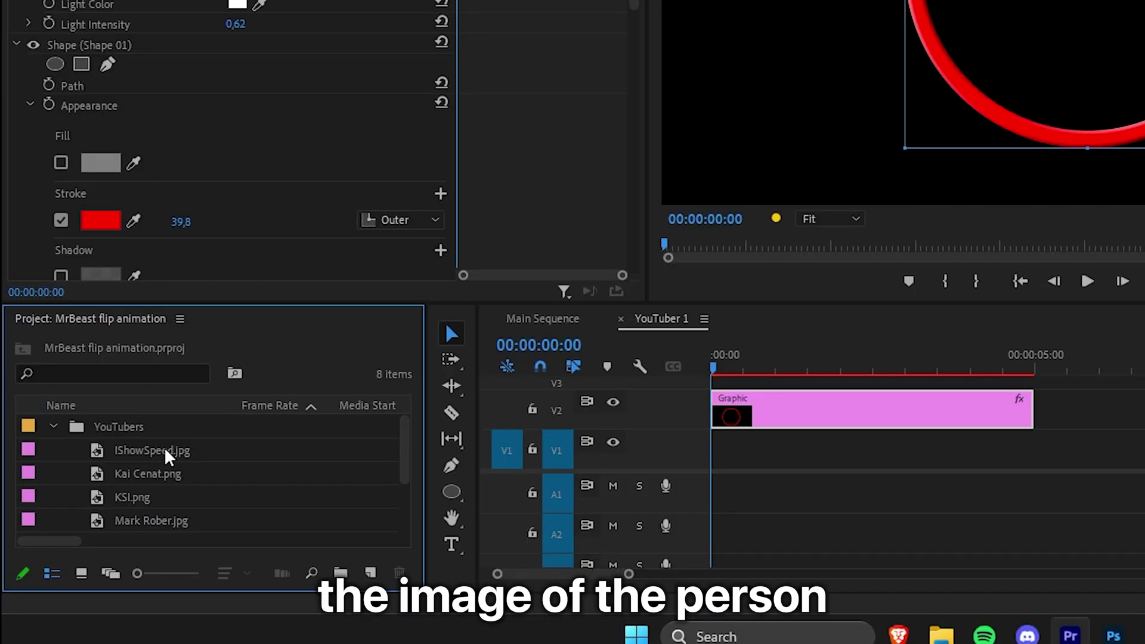
left_click(169, 455)
left_click_drag(169, 455, 685, 448)
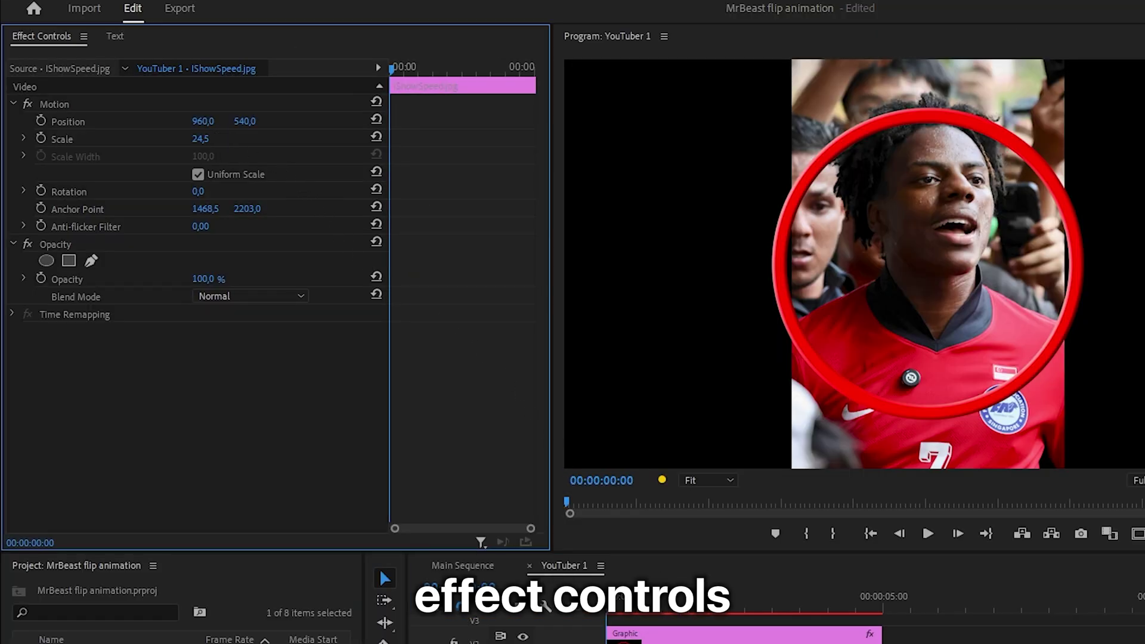
left_click_drag(200, 139, 293, 121)
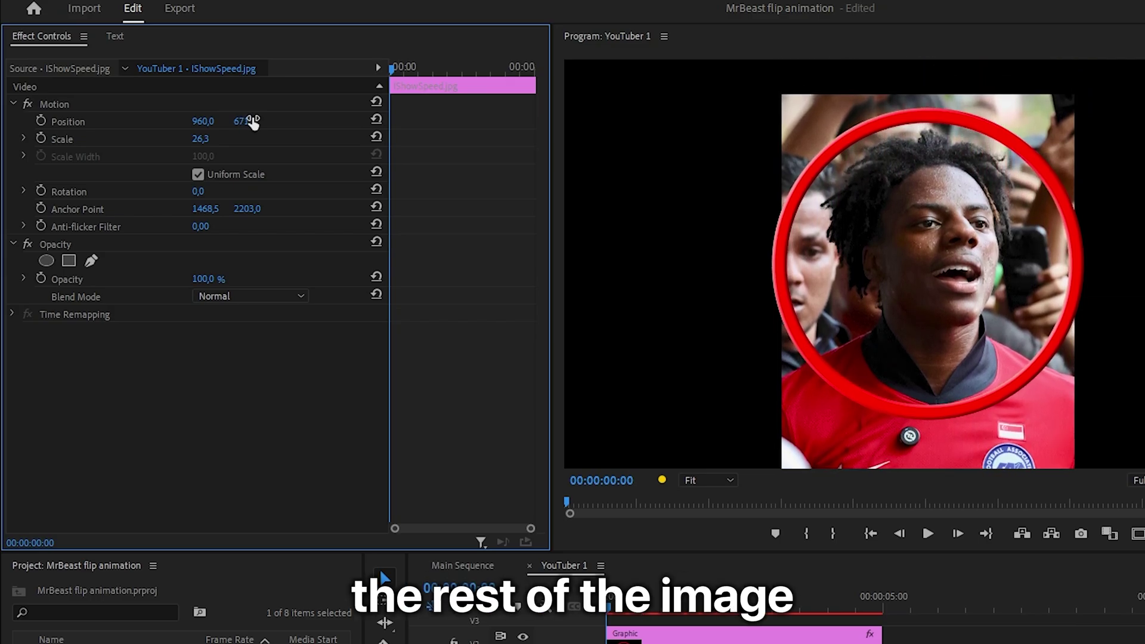
Mask the photo with a circular ellipse mask positioned just inside the red ring.
left_click(47, 262)
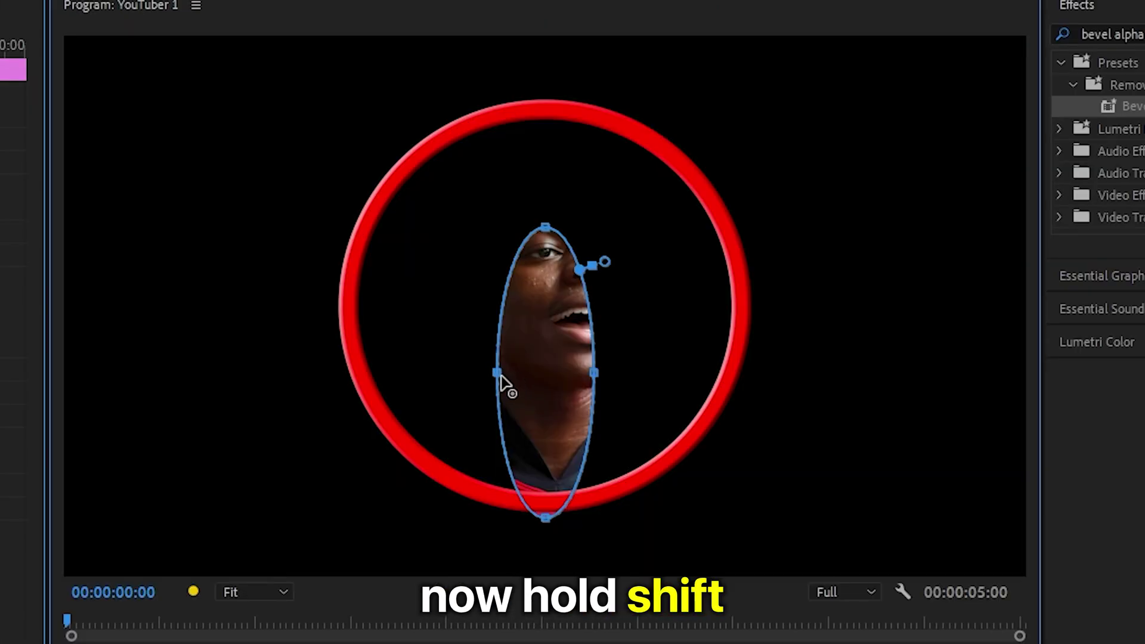
left_click_drag(500, 376, 245, 375)
left_click_drag(377, 394, 511, 332)
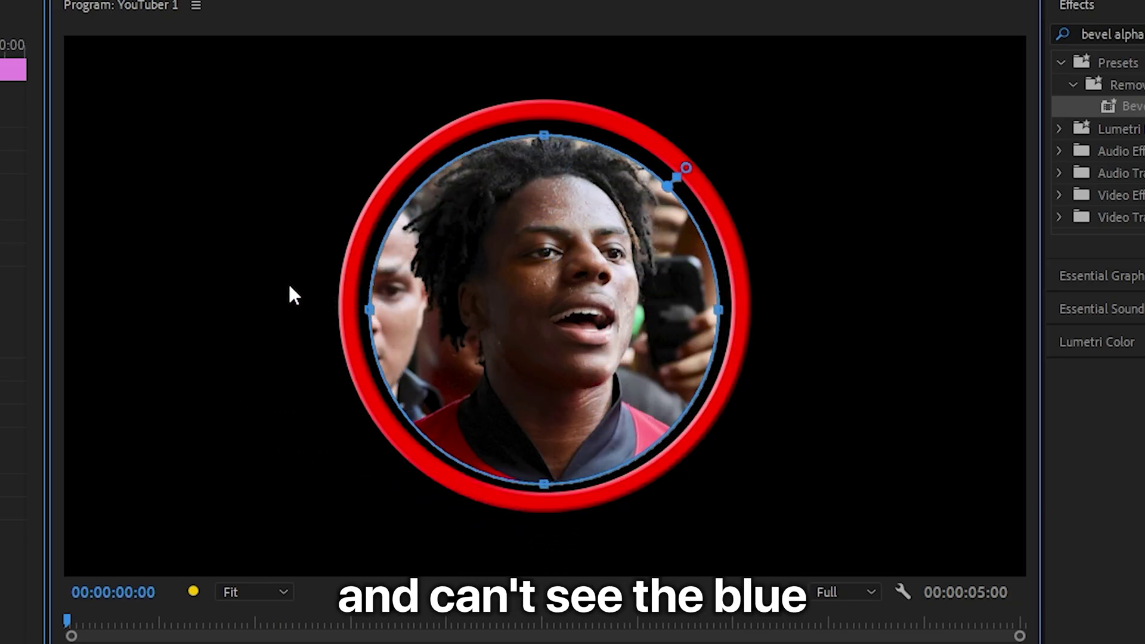
left_click(279, 317)
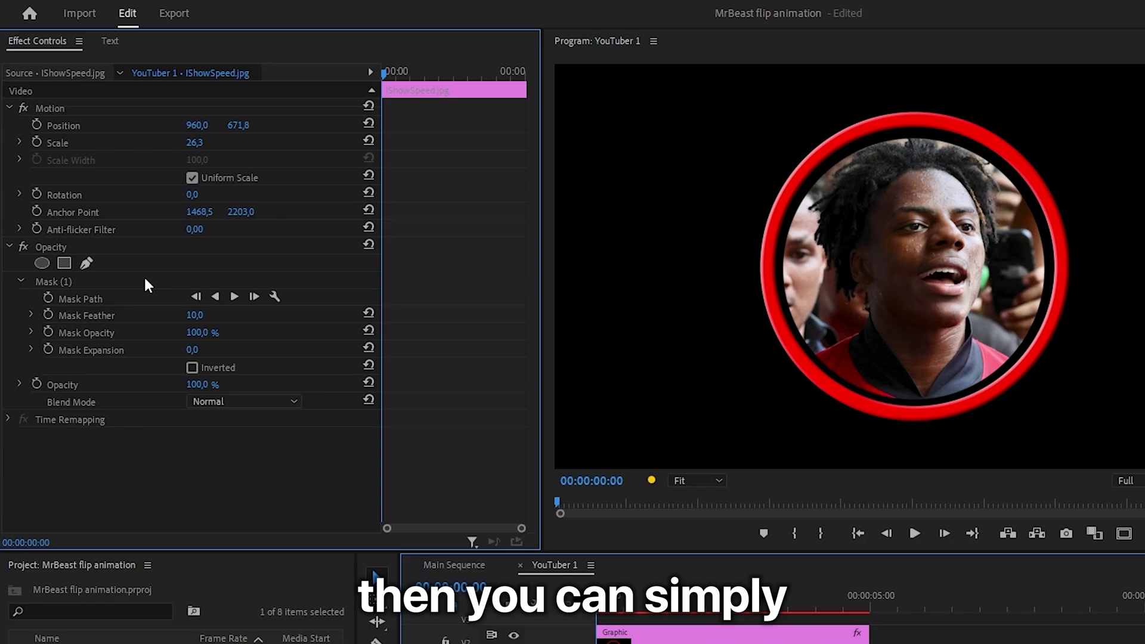
left_click(145, 280)
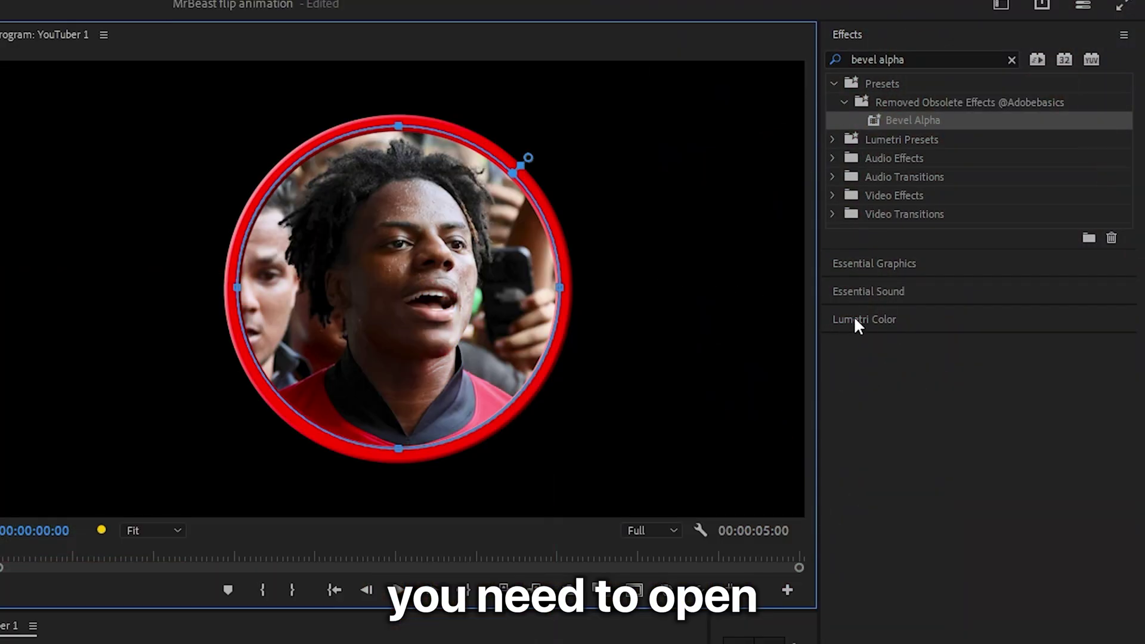
In Lumetri Color, set the photo's saturation to 0 and lower exposure to about -1.3.
left_click(856, 317)
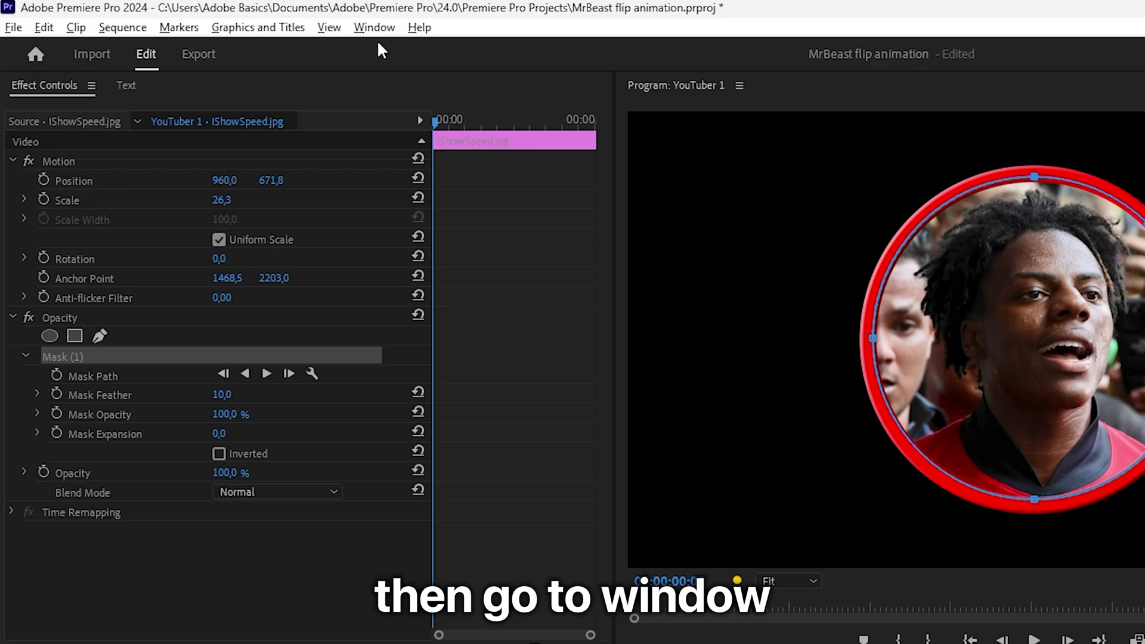
left_click(375, 29)
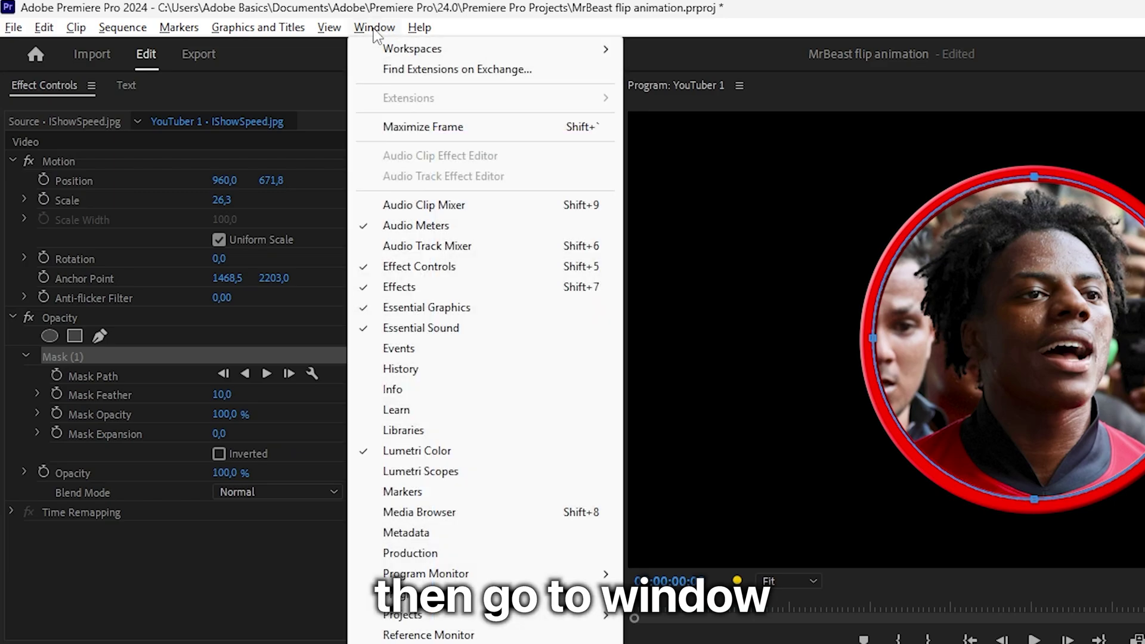
left_click(435, 451)
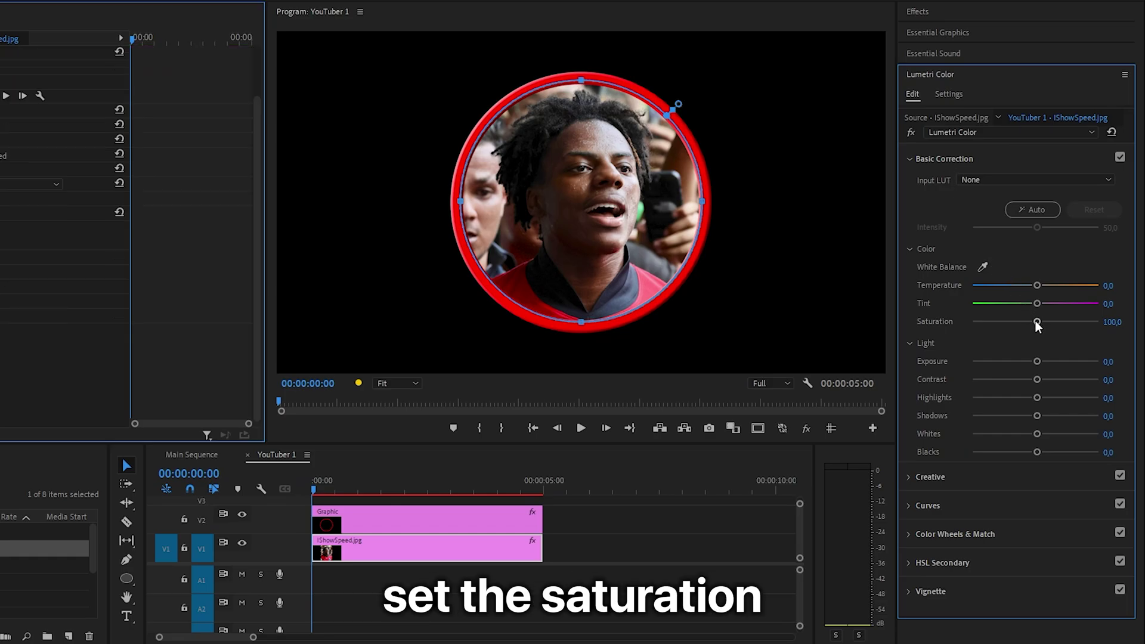
left_click_drag(997, 325, 909, 337)
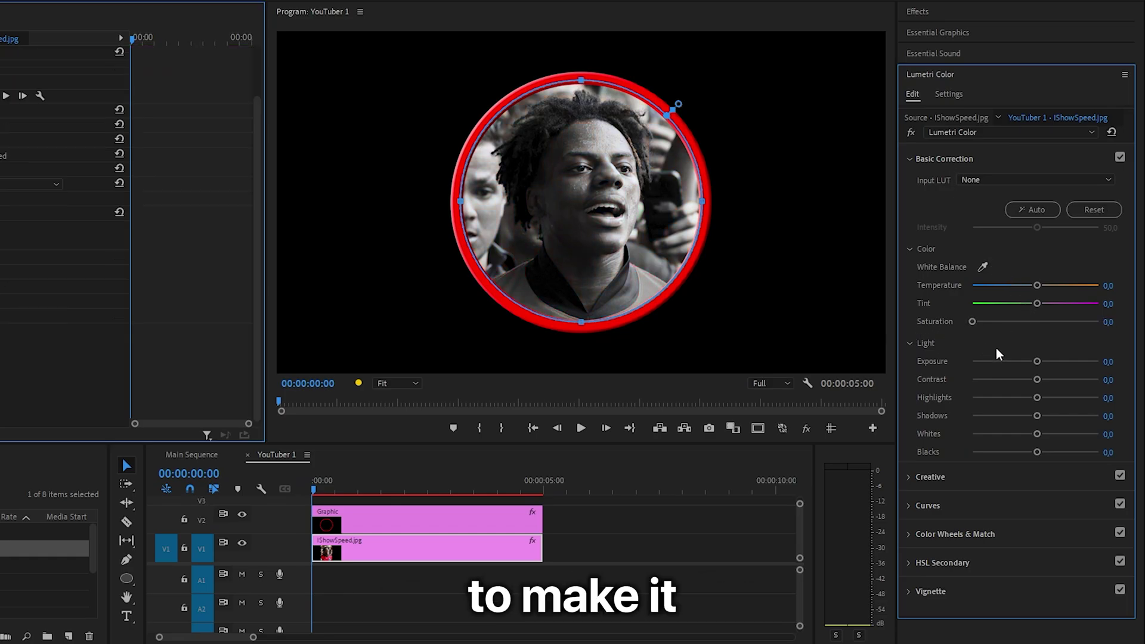
left_click_drag(1037, 363, 1008, 375)
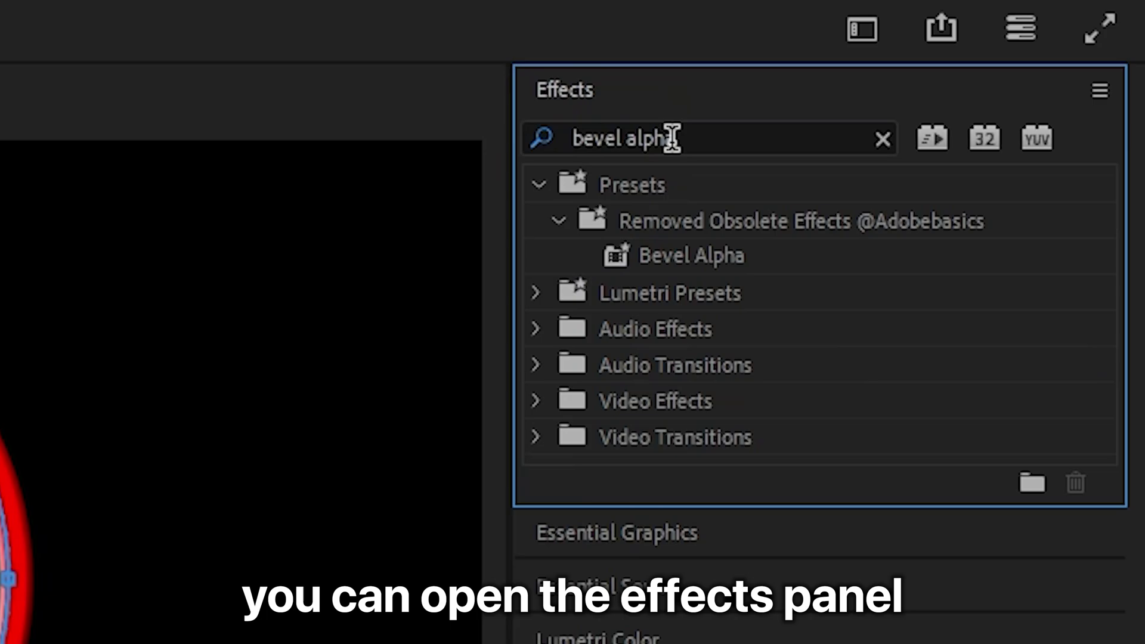
Apply Gaussian Blur to IShowSpeed.jpg with blurriness 71,3.
left_click(670, 137)
type("ga")
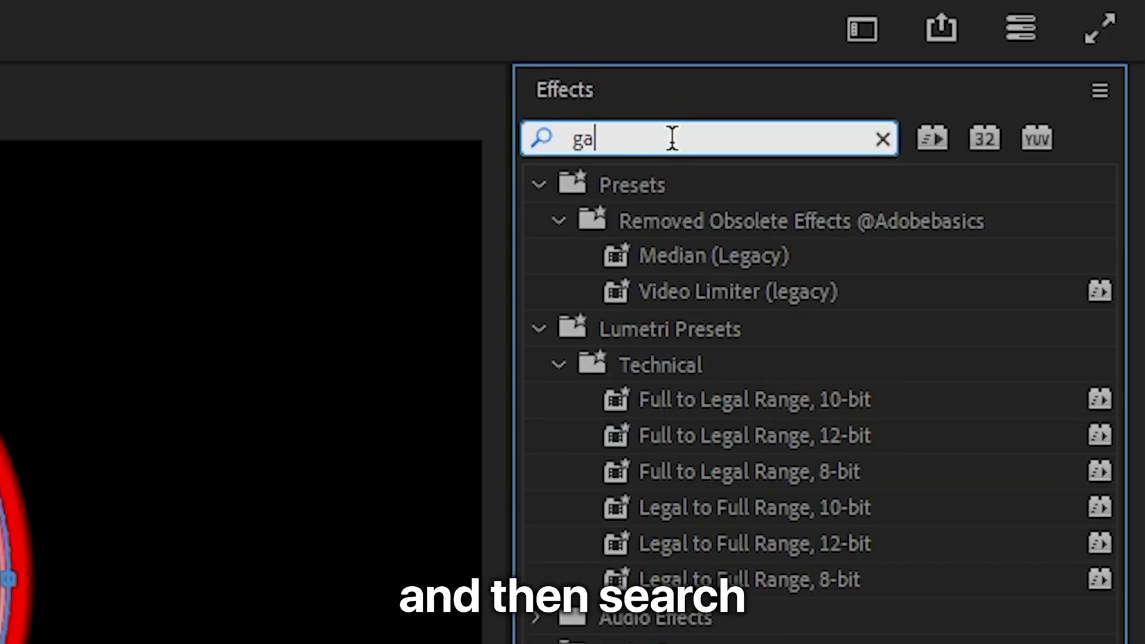
type("ussian blur")
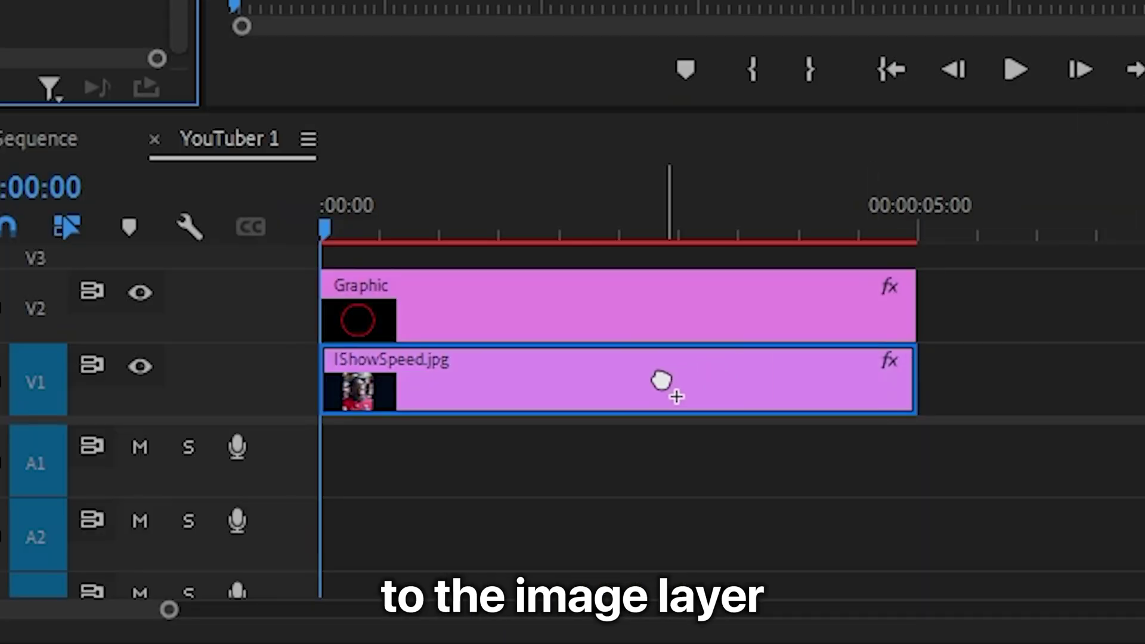
left_click_drag(659, 383, 668, 393)
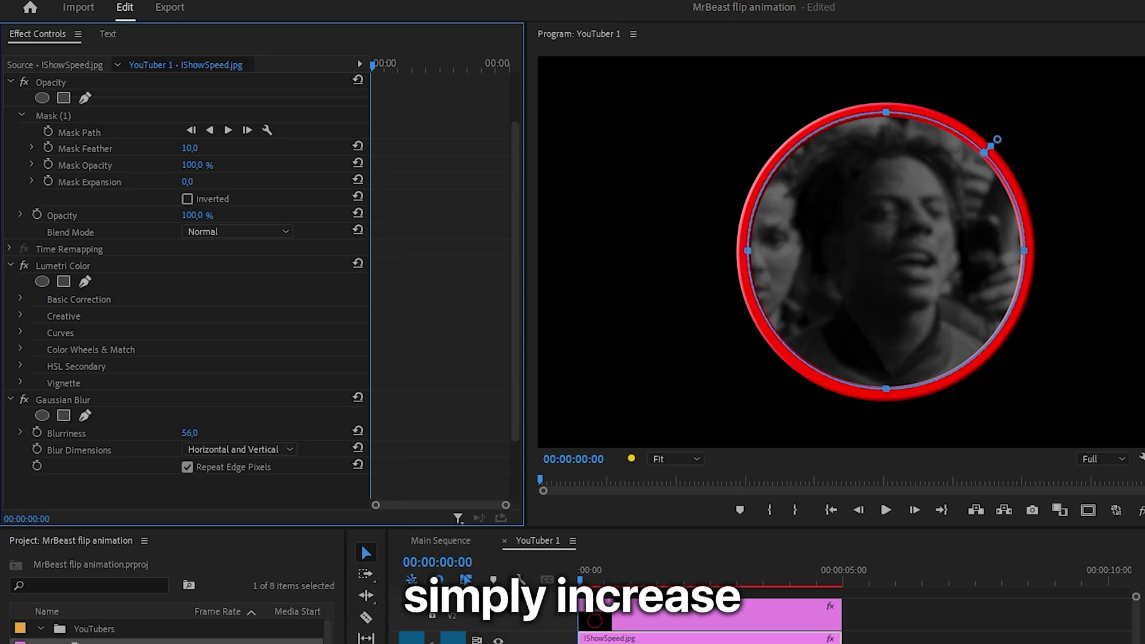
left_click_drag(190, 433, 203, 432)
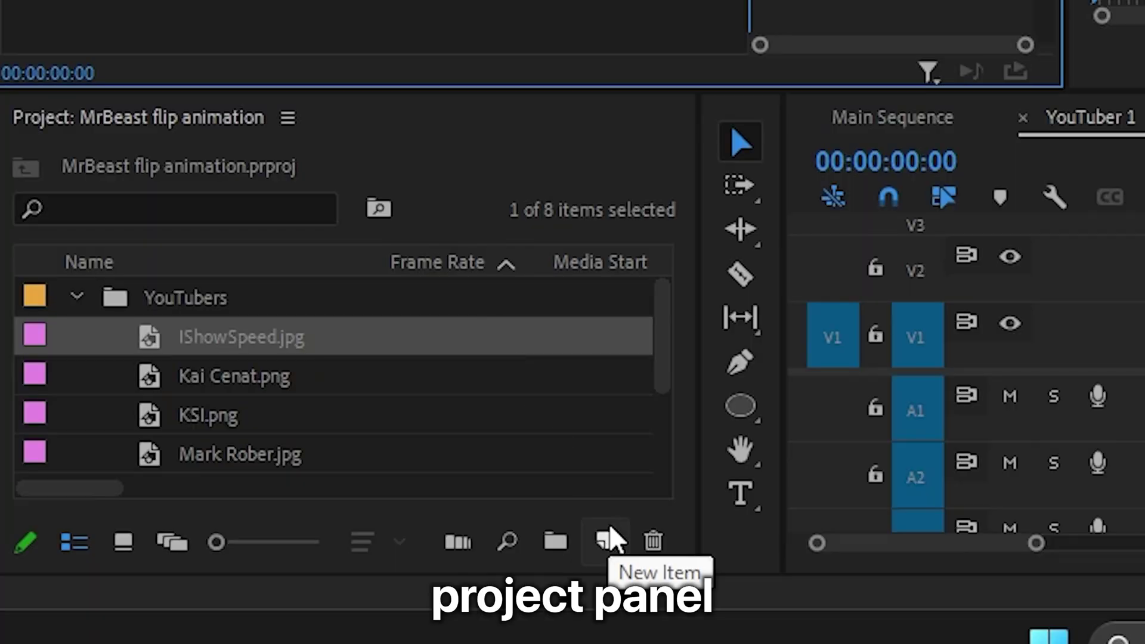
Create a new adjustment layer and place it on V3 above the clips.
left_click(610, 524)
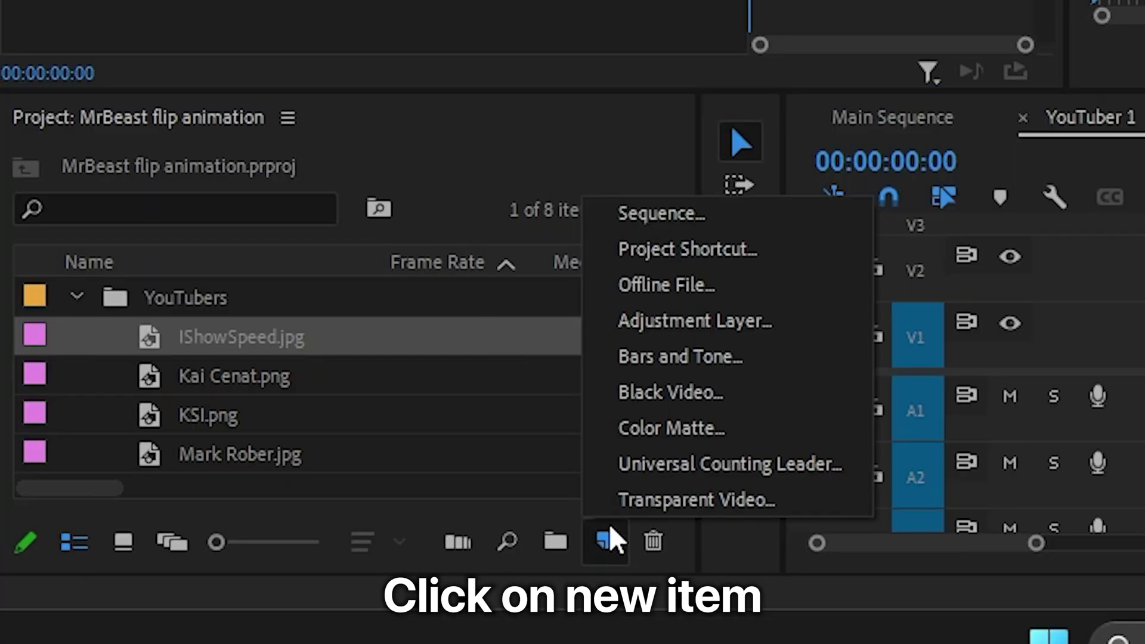
left_click(709, 324)
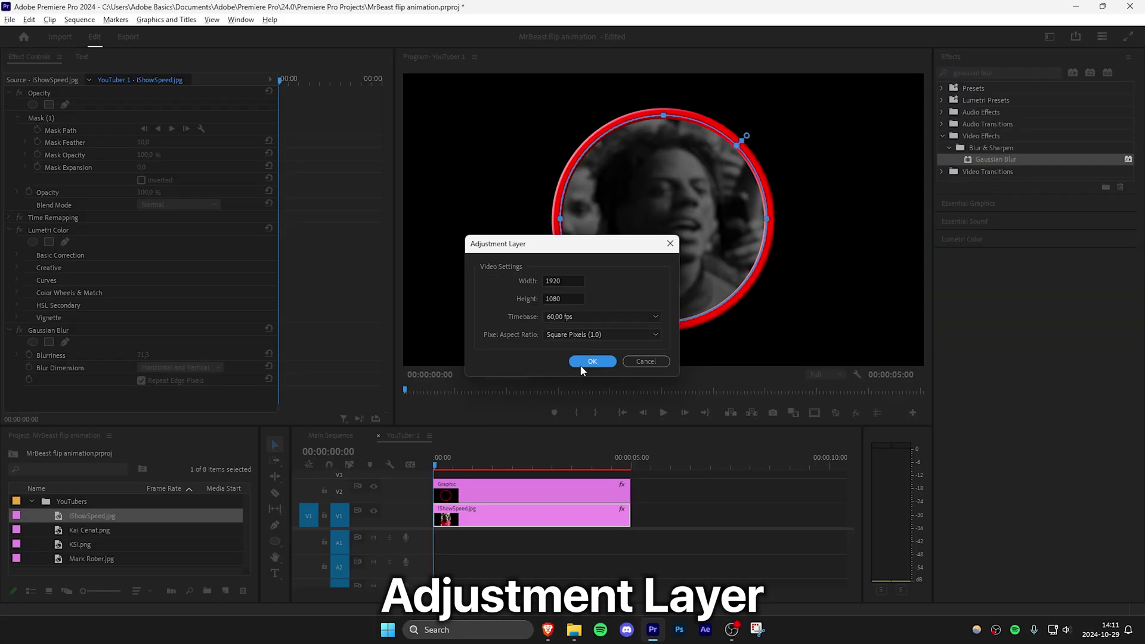
left_click(592, 362)
left_click_drag(86, 515, 438, 503)
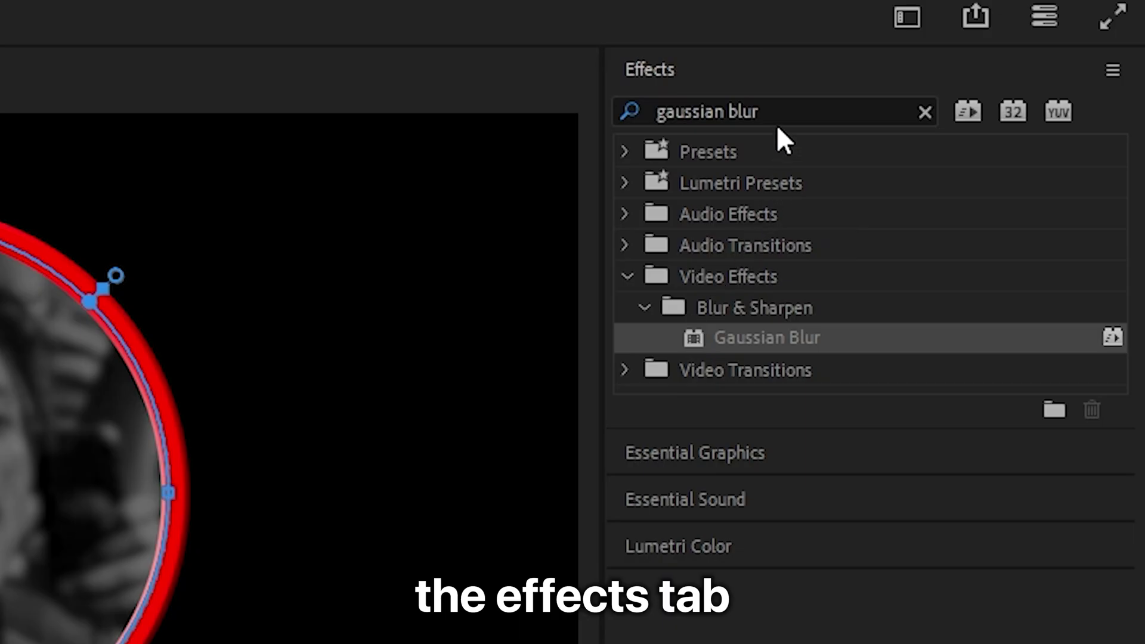
Apply the Basic 3D effect to the adjustment layer.
left_click(1000, 72)
type("basic 3d")
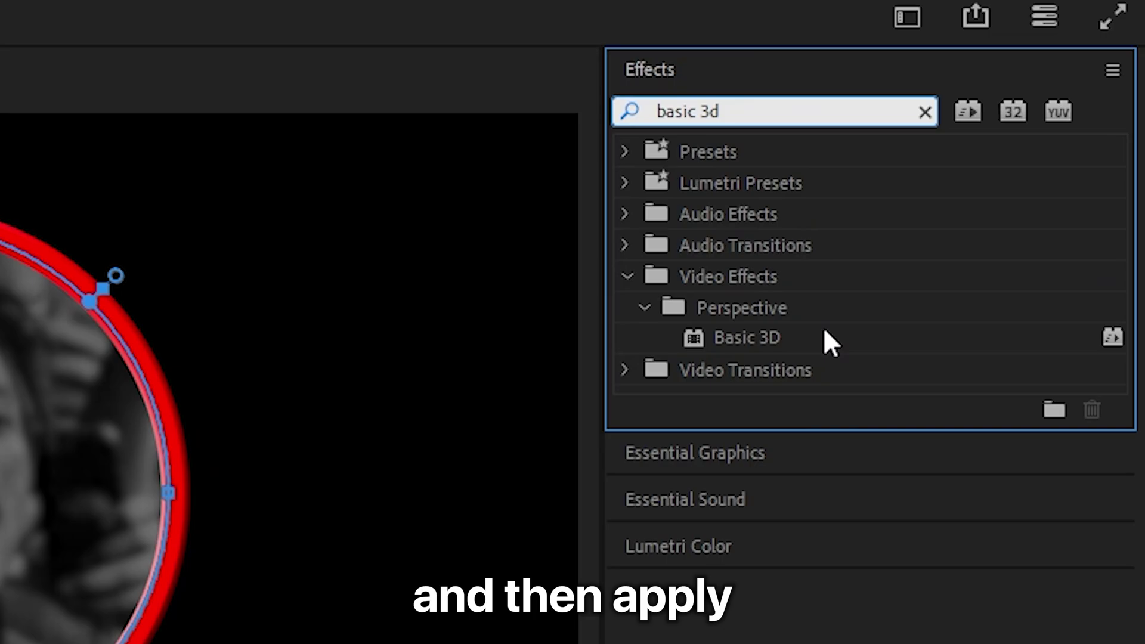
left_click_drag(824, 330, 465, 348)
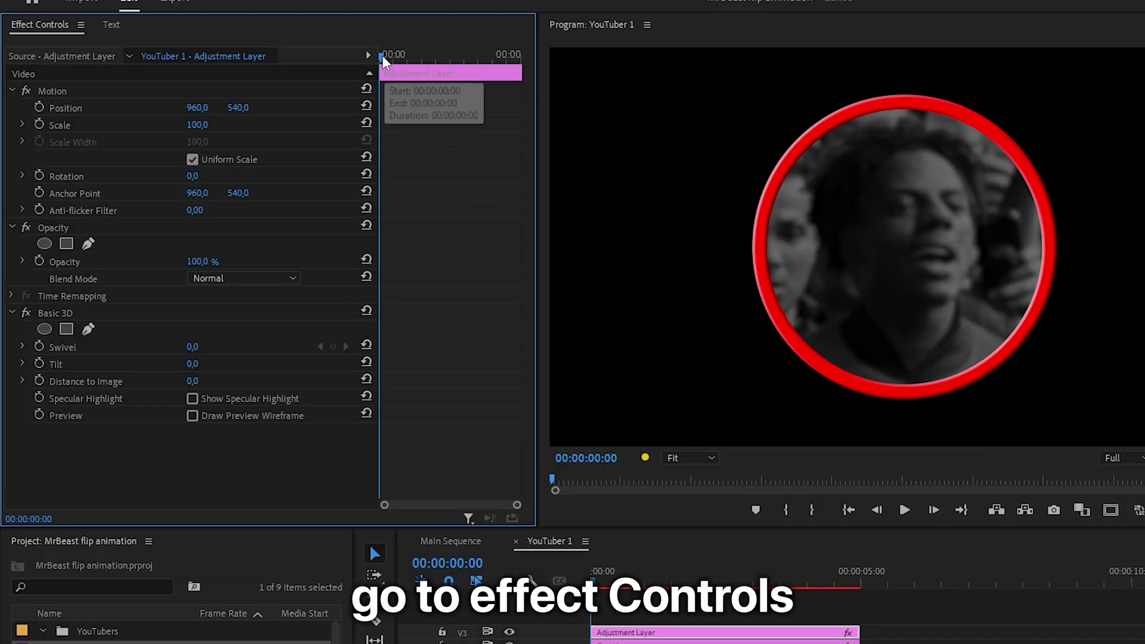
Keyframe the adjustment layer's Swivel from 0 at 1:09 to 180 at 2:08.
left_click(384, 56)
left_click_drag(385, 55, 414, 59)
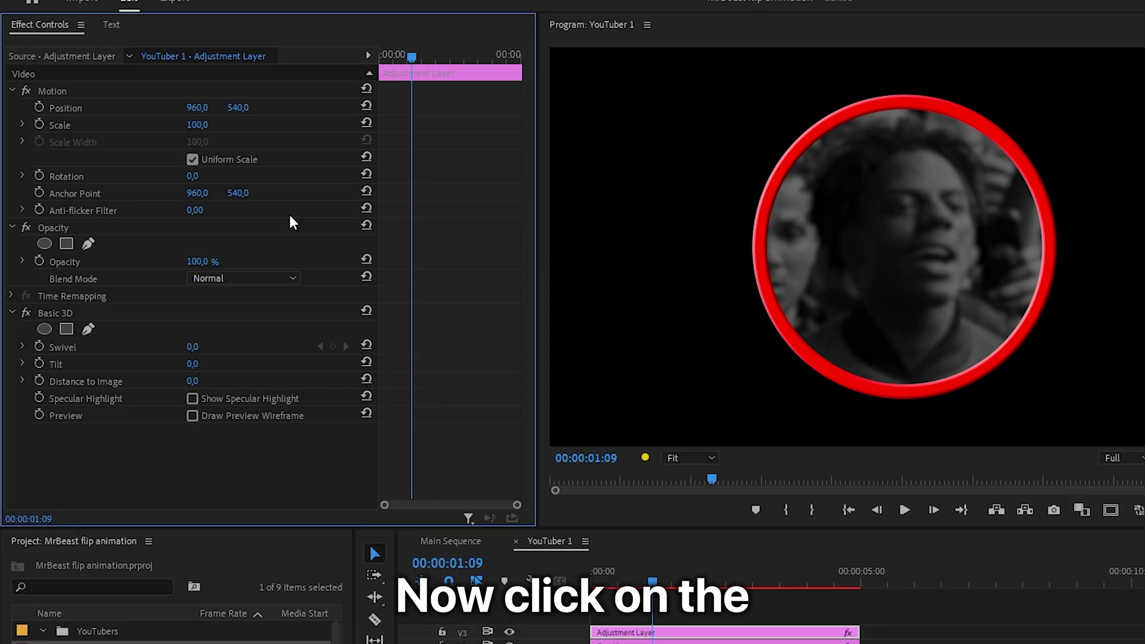
left_click(39, 346)
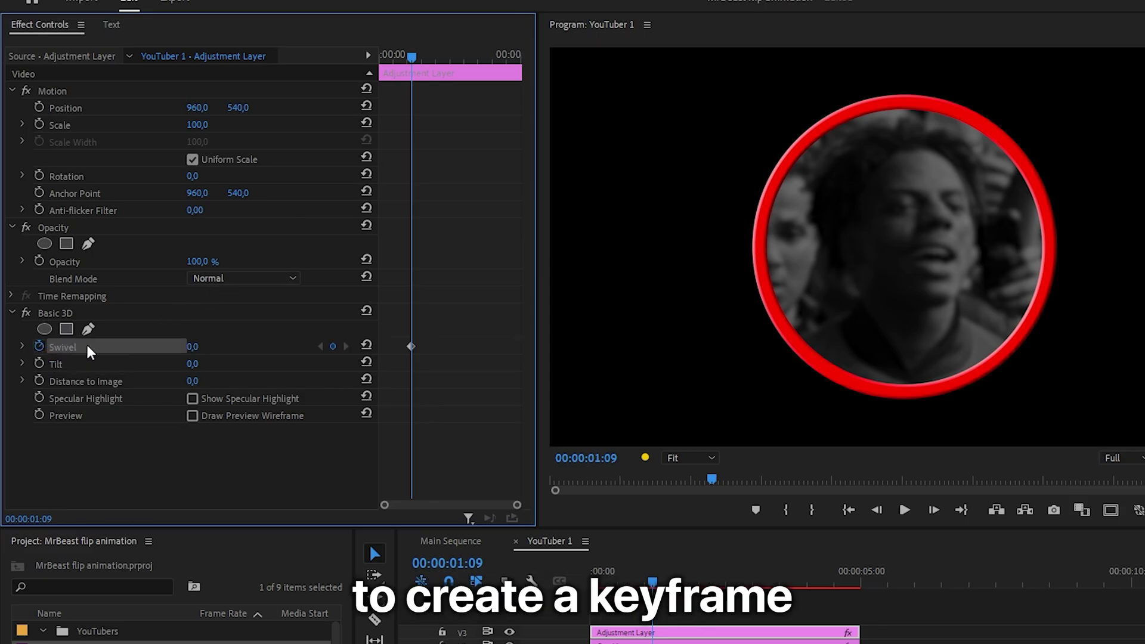
left_click_drag(411, 56, 441, 72)
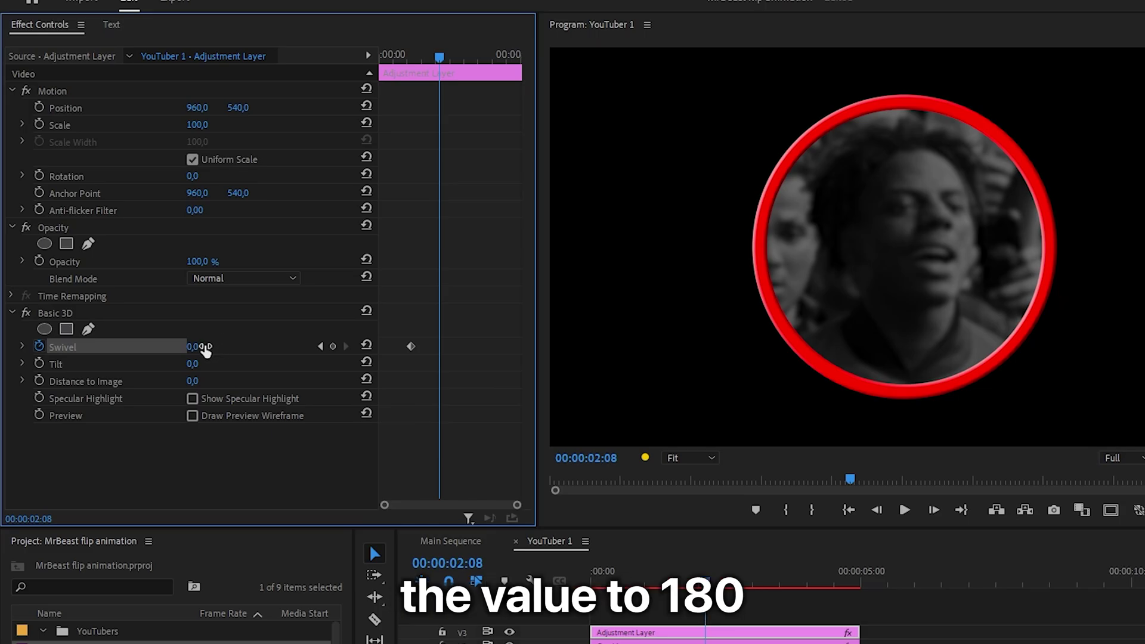
type("180")
key("Return")
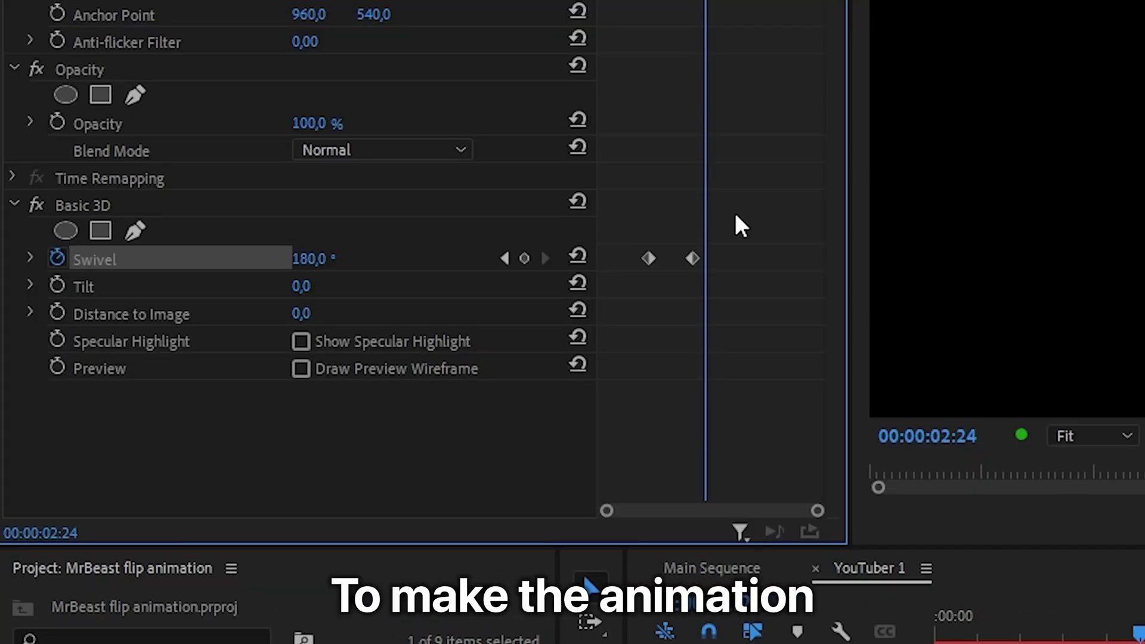
Apply Ease In and Ease Out to both Swivel keyframes.
left_click_drag(736, 216, 580, 303)
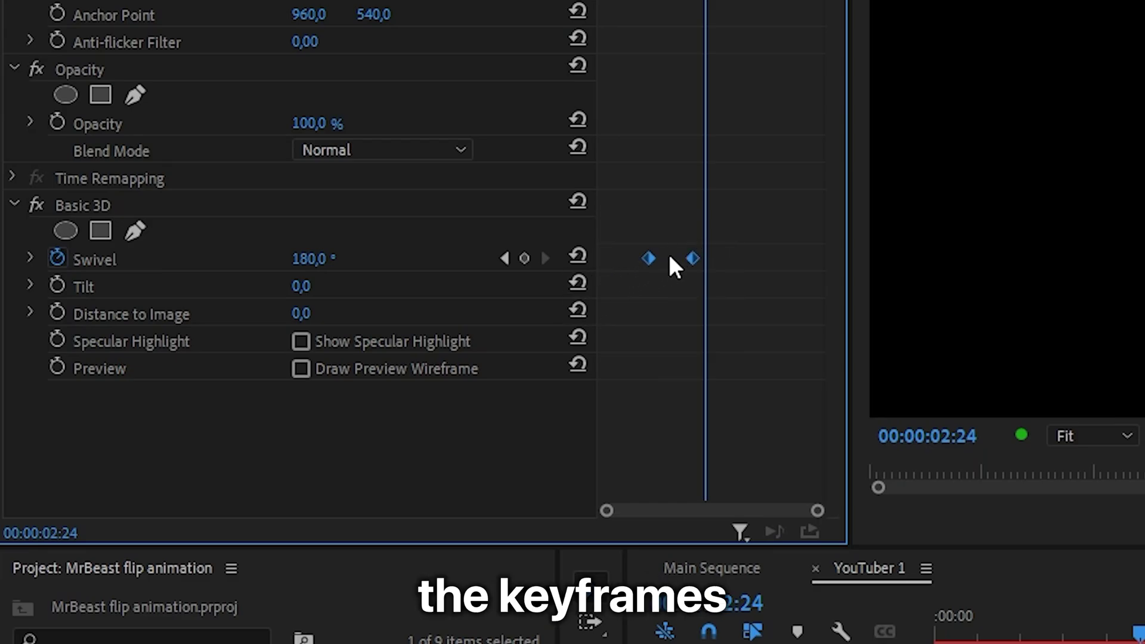
right_click(695, 257)
left_click(768, 638)
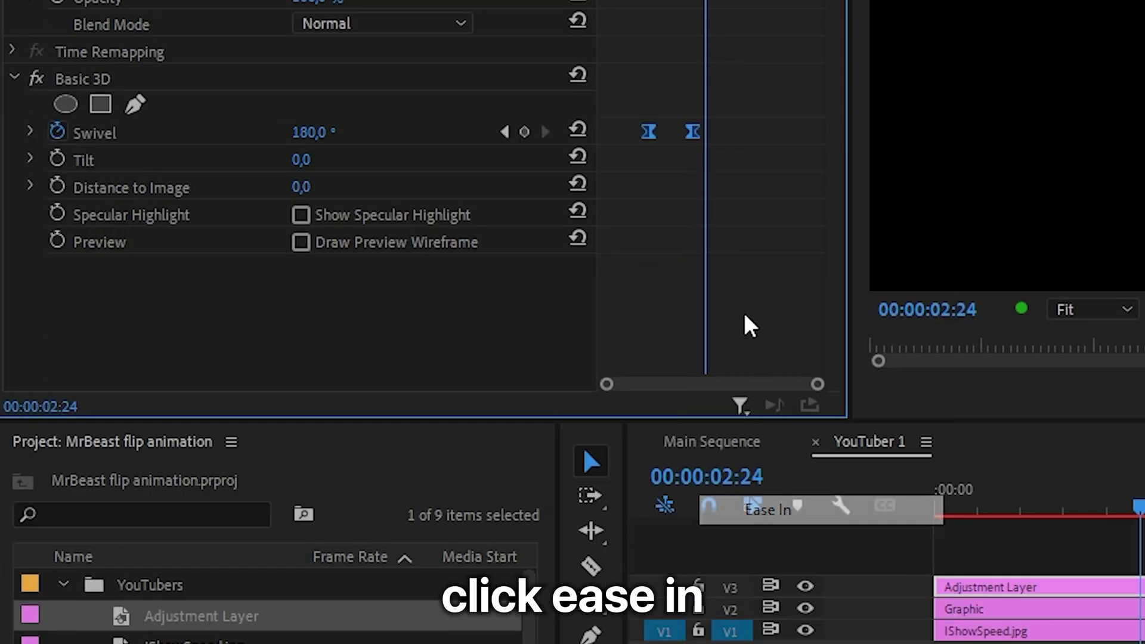
right_click(695, 259)
left_click(775, 540)
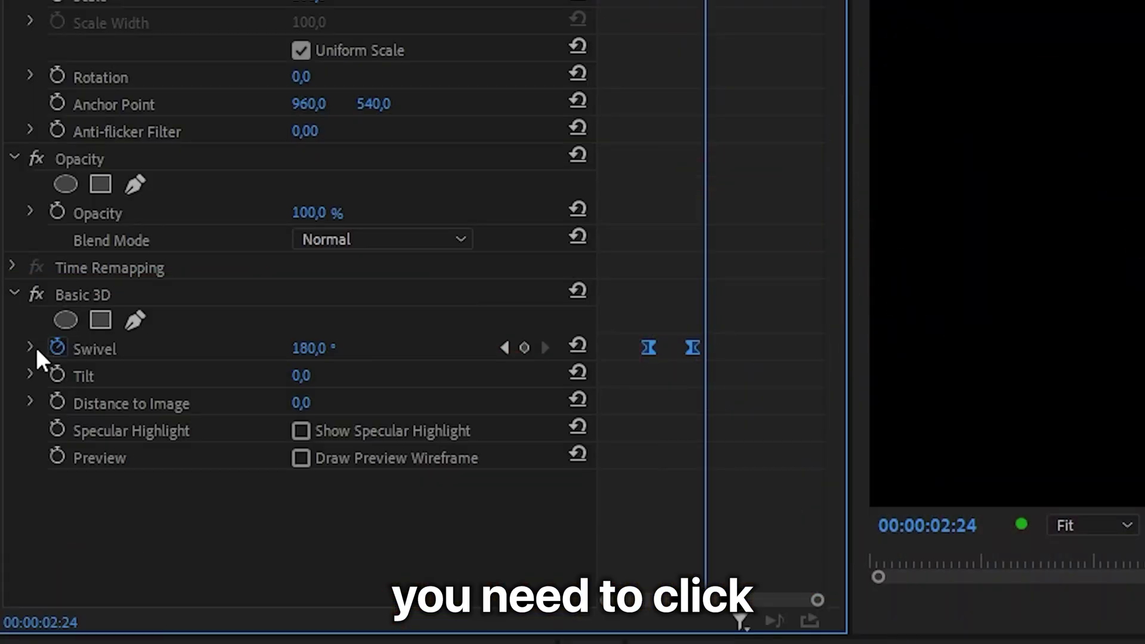
Reshape the Swivel velocity curve into a sharp peak just before the 180° keyframe.
left_click(30, 347)
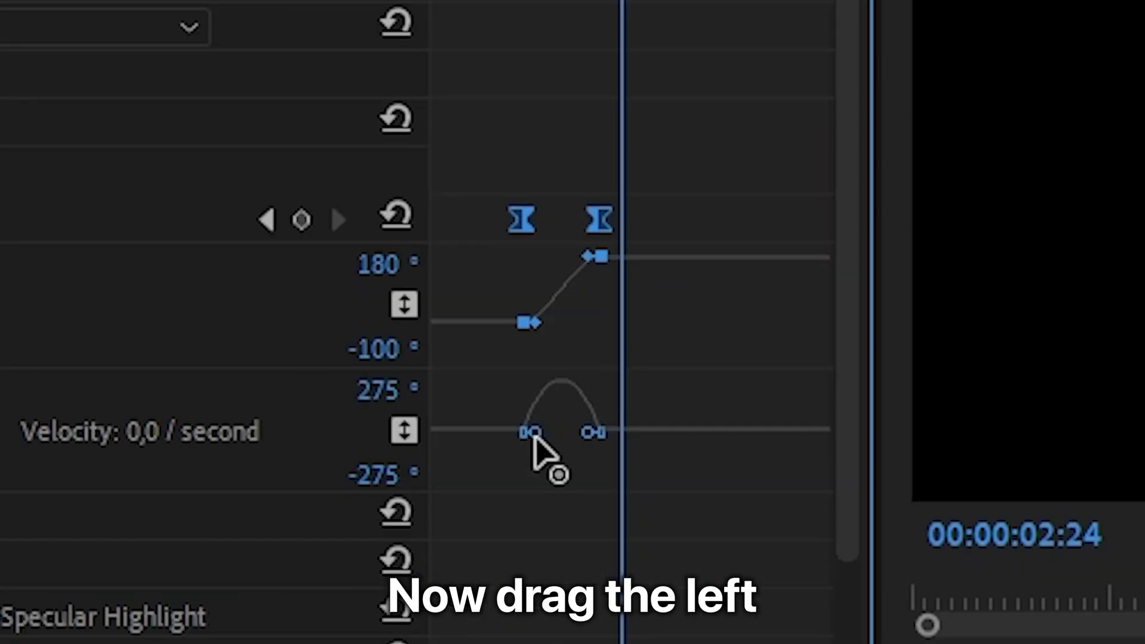
left_click_drag(535, 440, 564, 473)
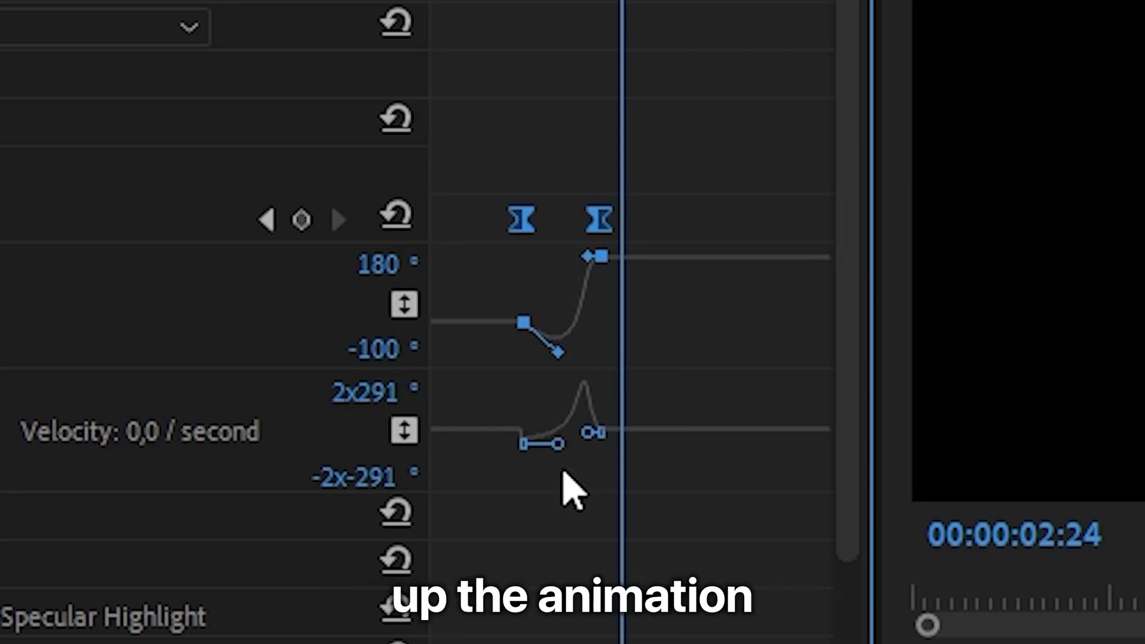
key("ctrl+z")
left_click_drag(546, 434, 574, 430)
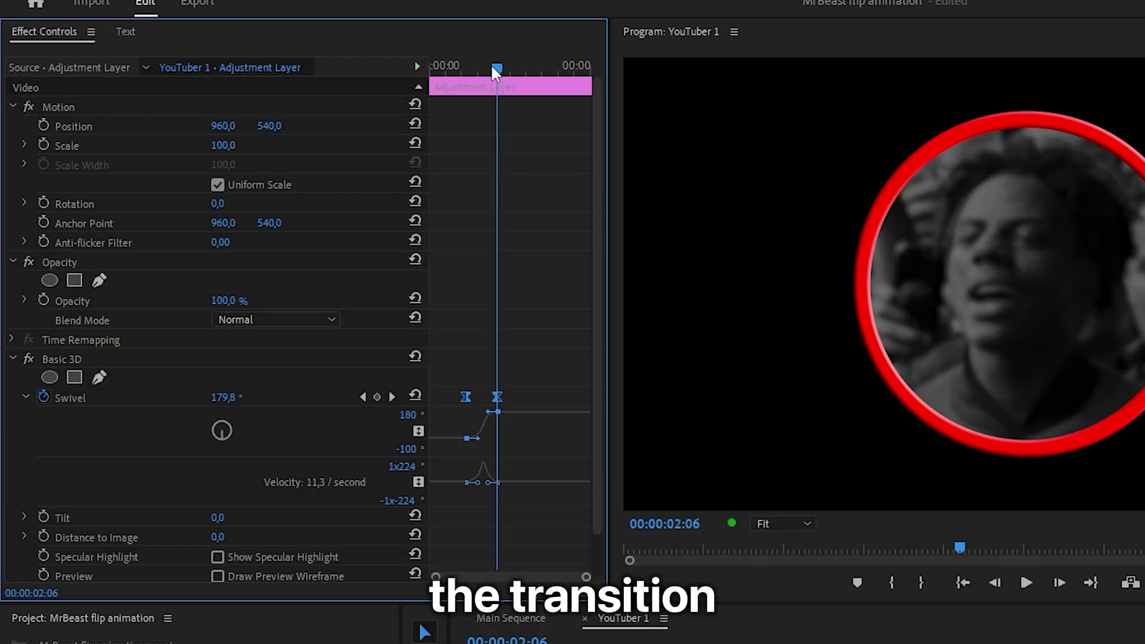
Split IShowSpeed.jpg and Graphic at the flip midpoint, then select the second photo half's Gaussian Blur.
left_click_drag(493, 66, 481, 78)
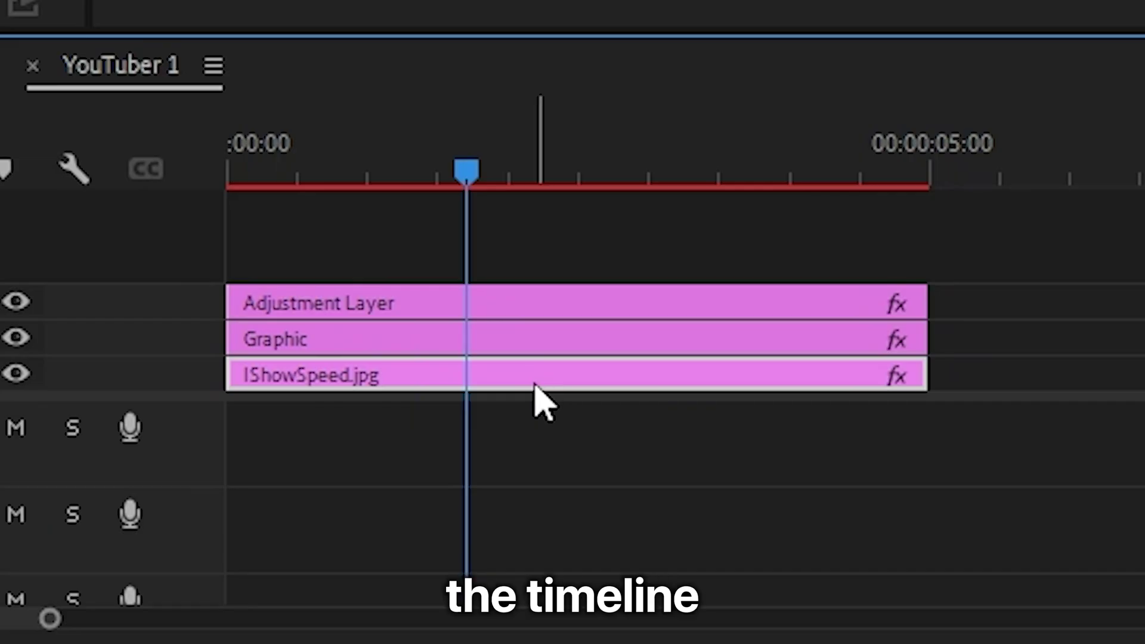
key("ctrl+k")
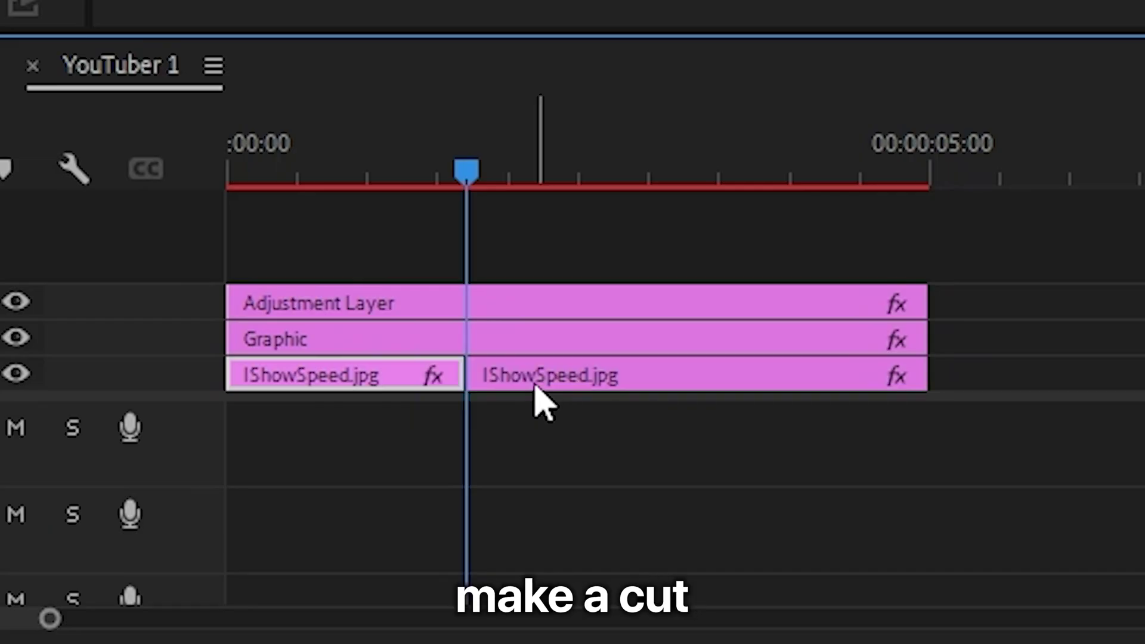
left_click(535, 351)
key("ctrl+k")
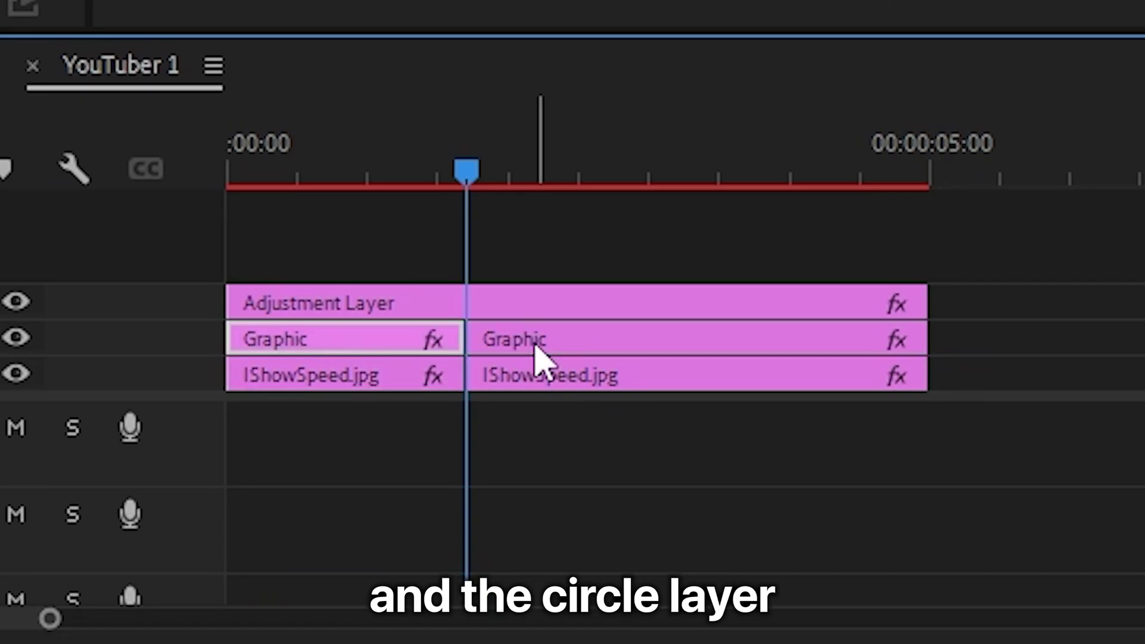
left_click(553, 380)
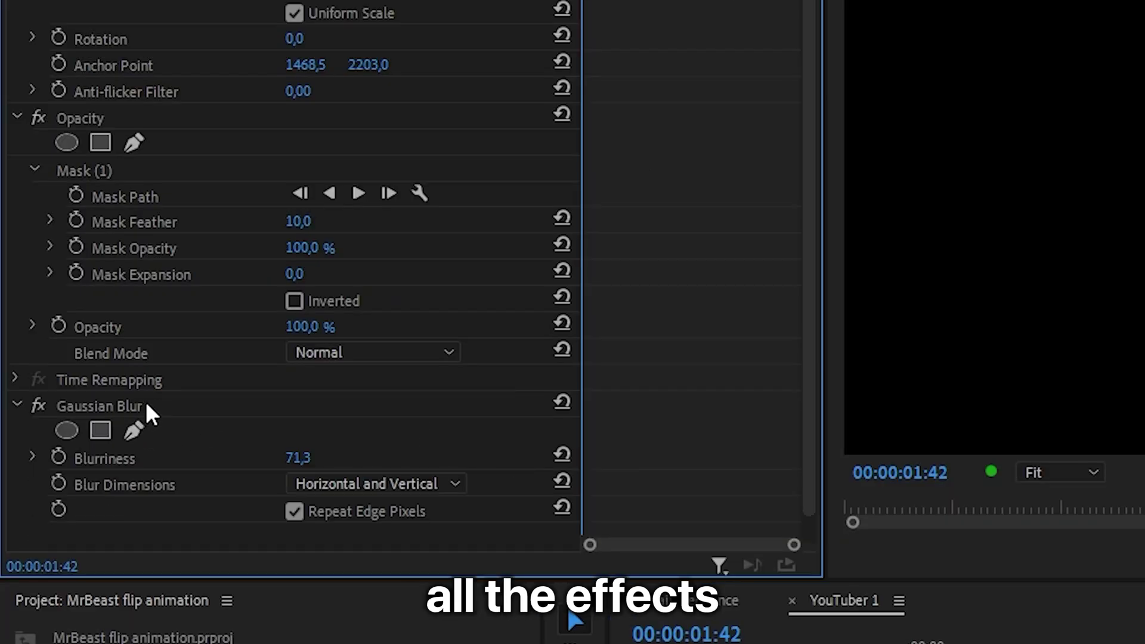
left_click(145, 403)
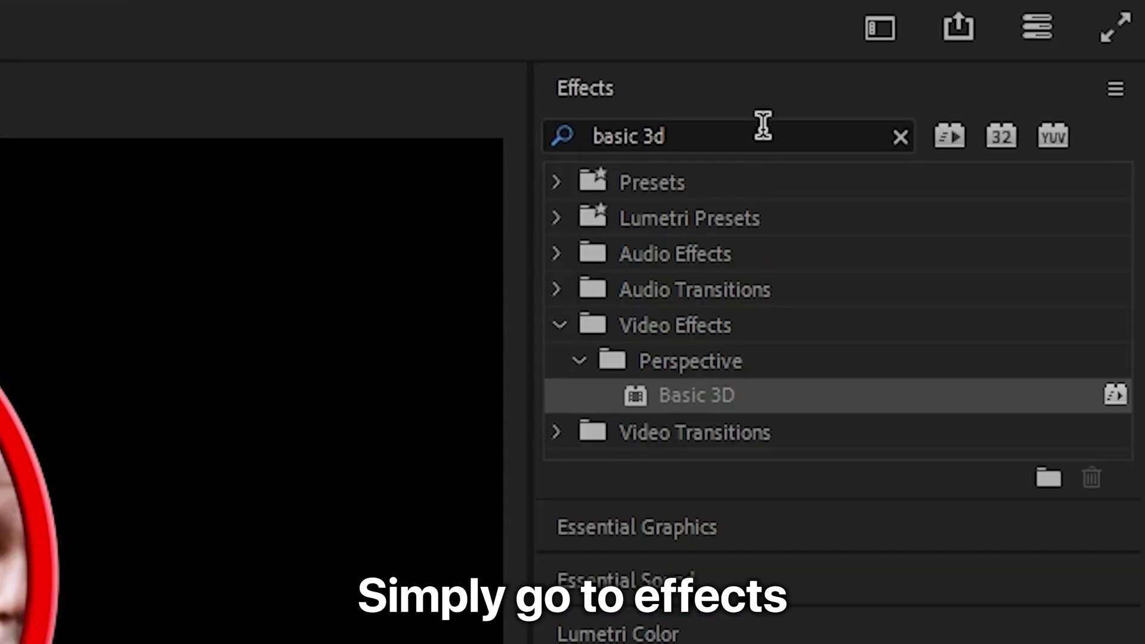
Search 'flip' and apply Horizontal Flip to the second IShowSpeed.jpg clip.
left_click(1128, 39)
type("flip")
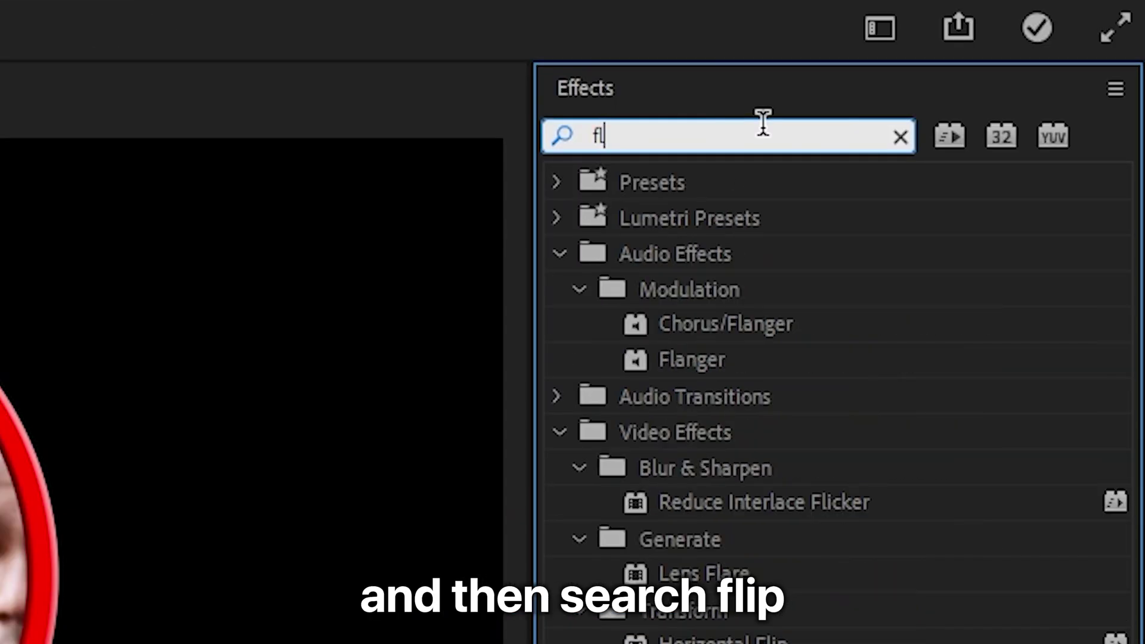
left_click(730, 397)
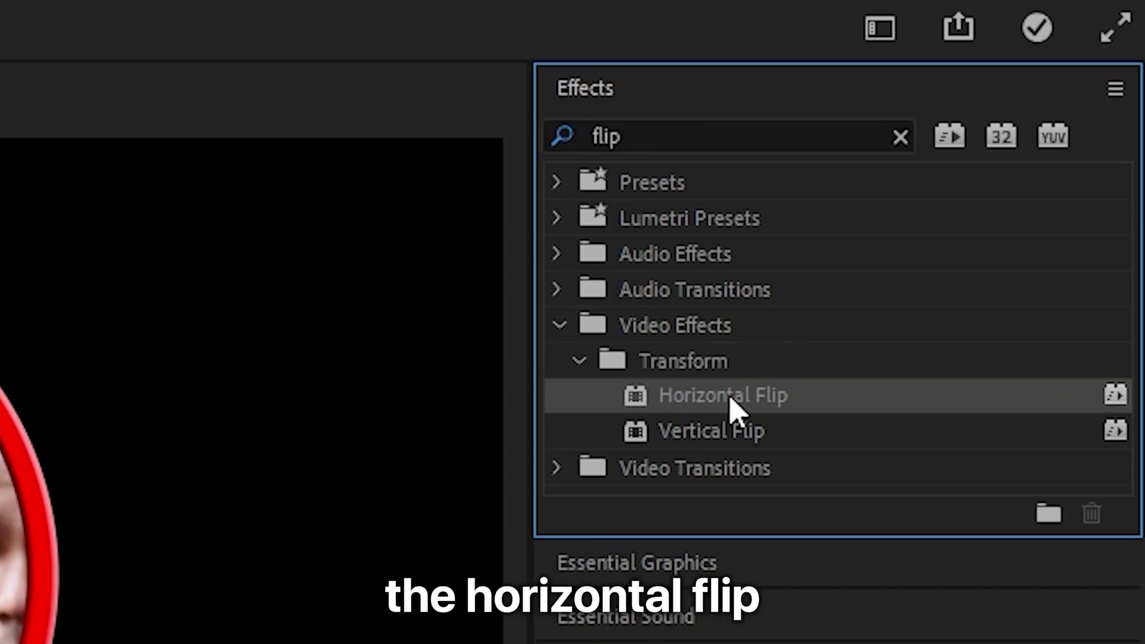
left_click_drag(730, 397, 670, 450)
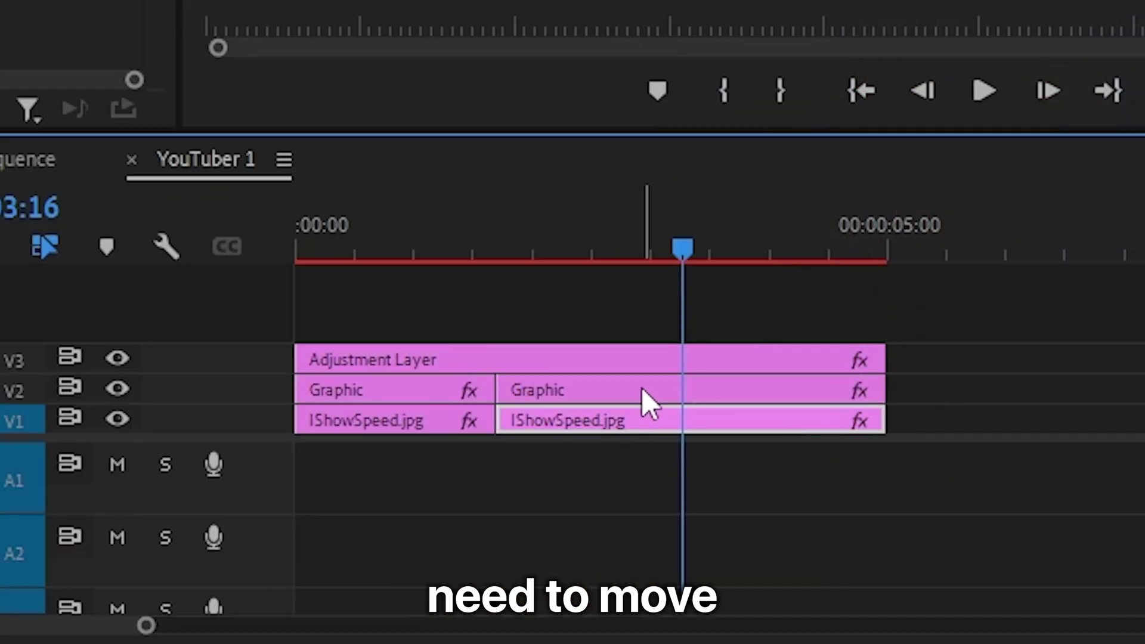
Move the adjustment layer up to V5 and duplicate the second photo clip onto V2.
left_click_drag(621, 358, 220, 333)
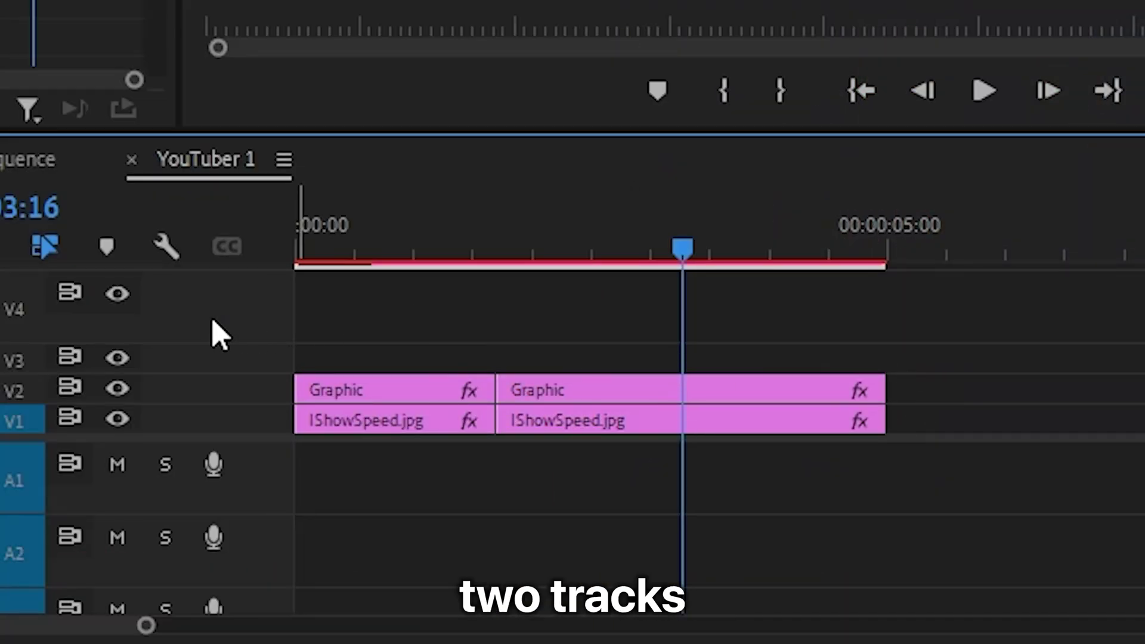
left_click_drag(567, 396, 562, 374)
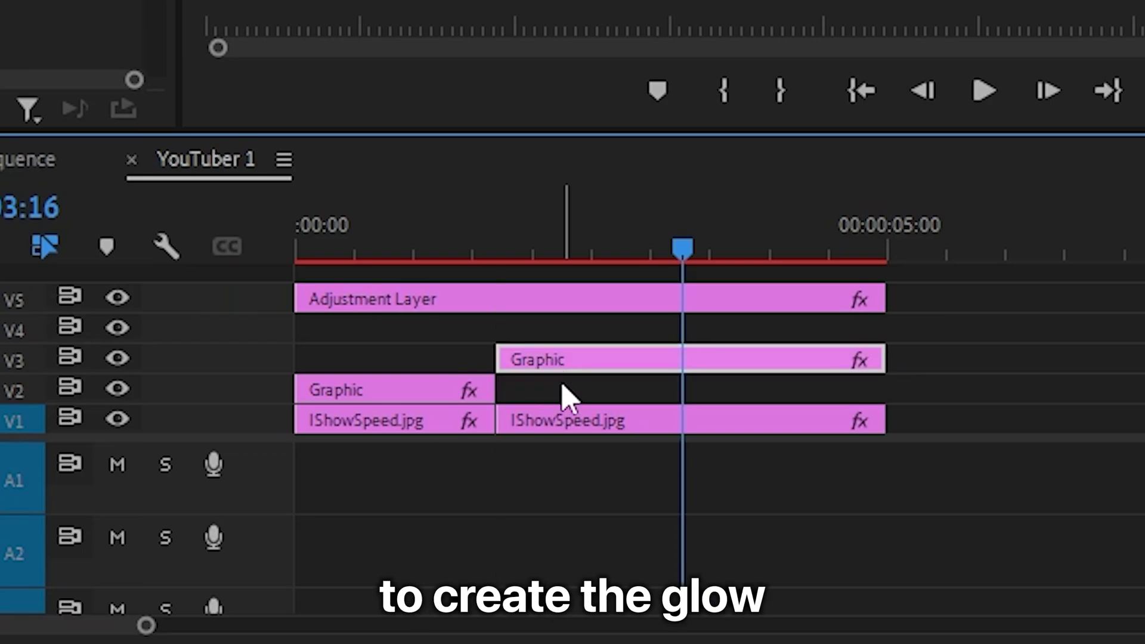
left_click(576, 423)
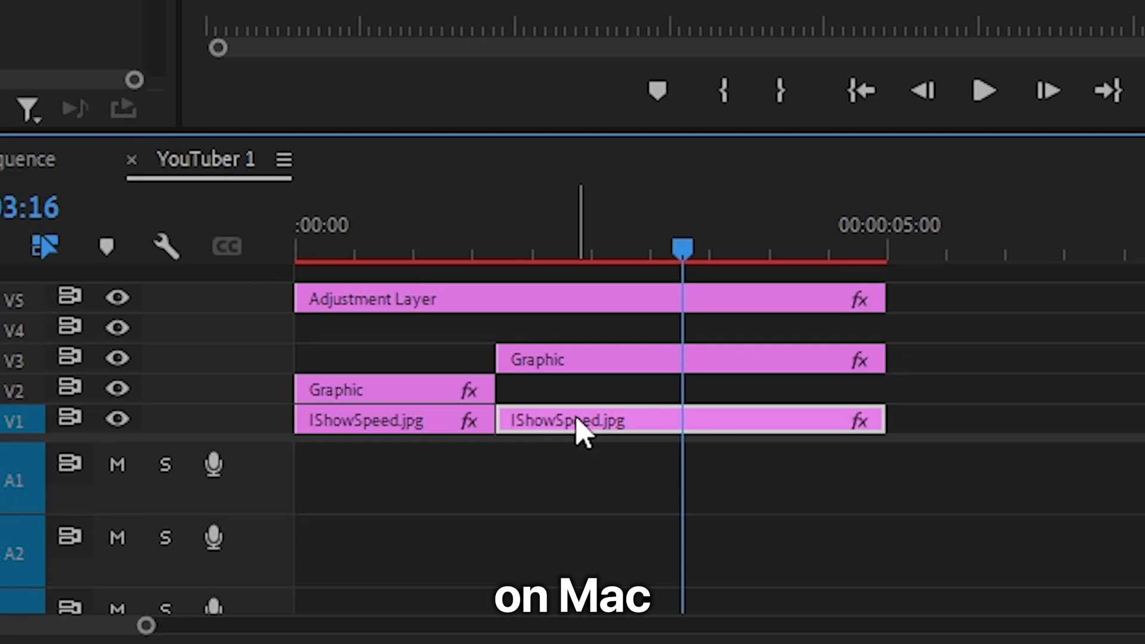
left_click_drag(576, 424, 572, 334)
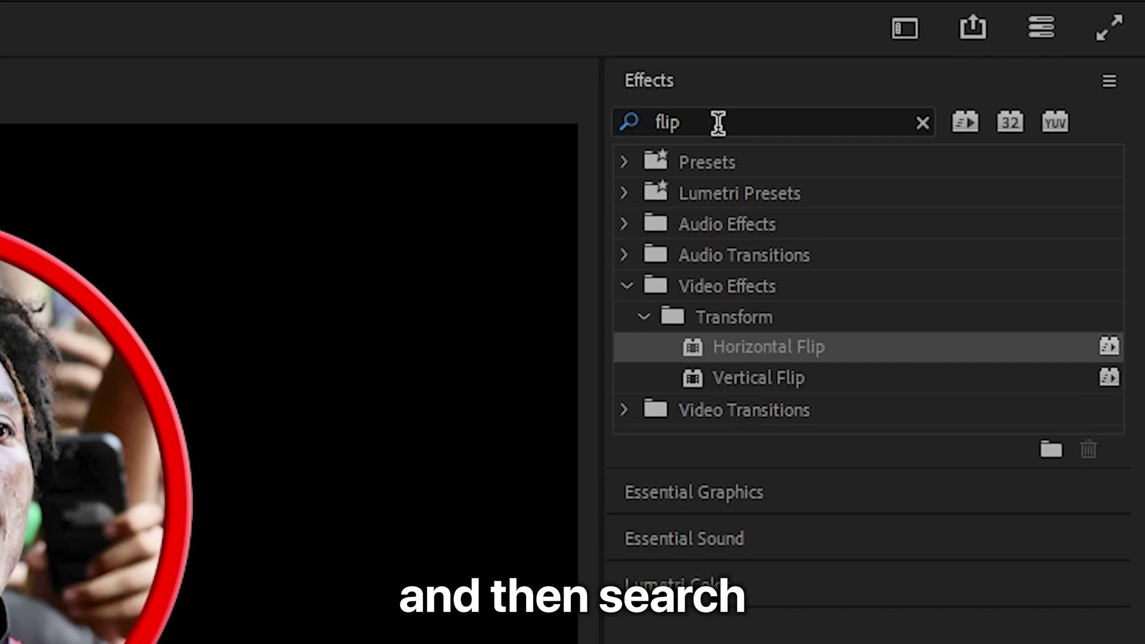
Apply Gaussian Blur to the duplicate photo clip on V2.
double_click(718, 123)
type("gaussian blur")
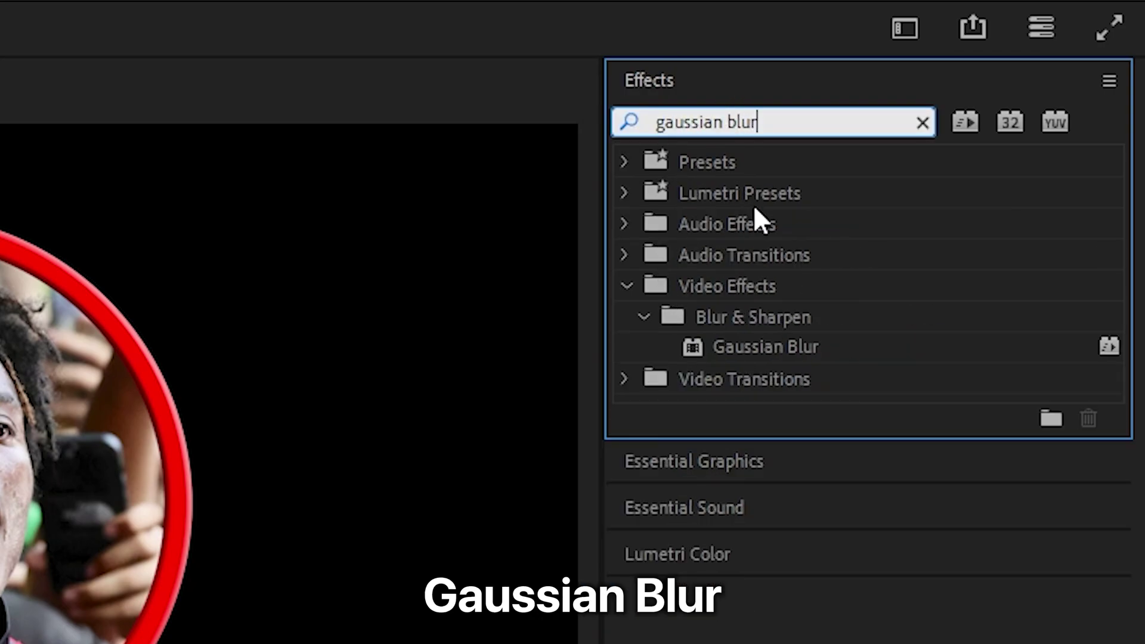
left_click(835, 346)
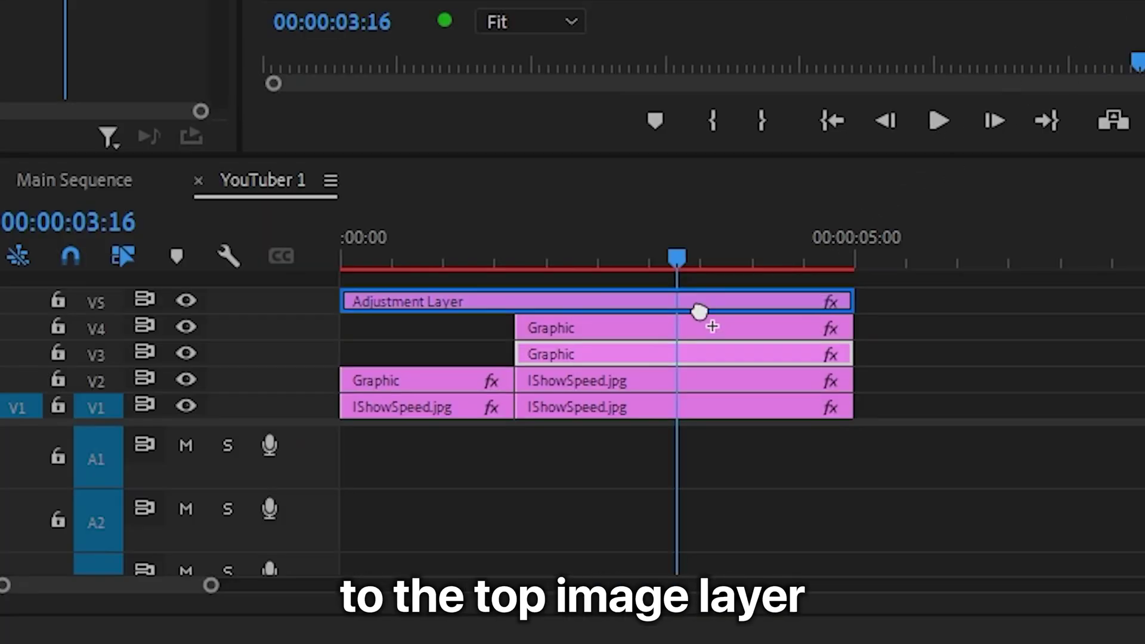
left_click_drag(702, 314, 635, 375)
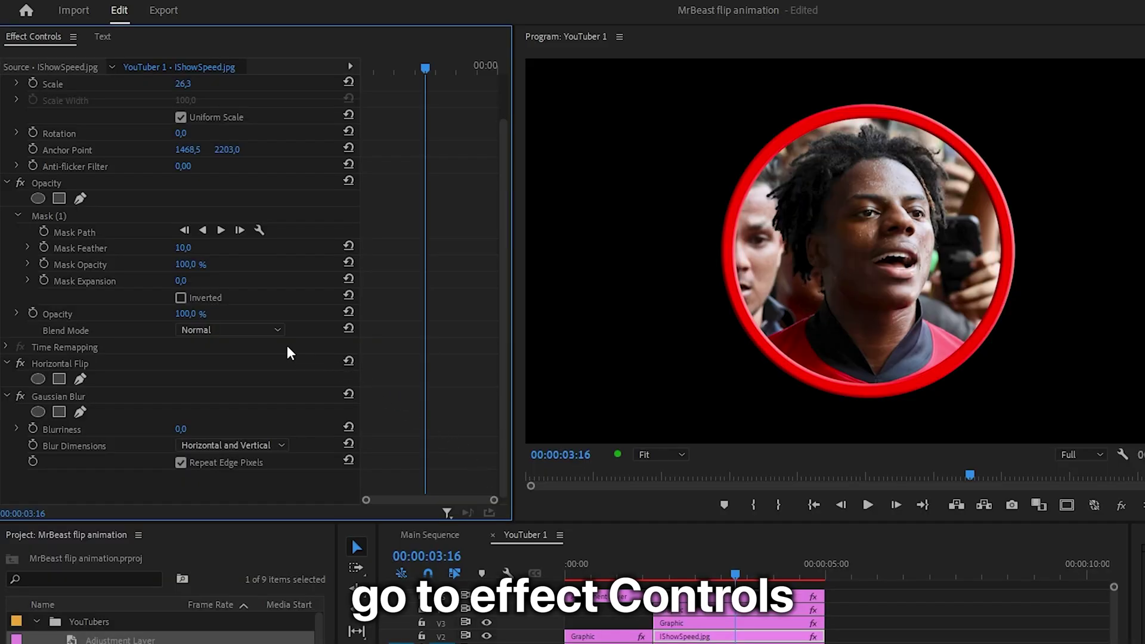
Set the V2 photo to Screen blending with Blurriness 109,2 and Opacity 81%.
left_click(247, 330)
left_click(214, 490)
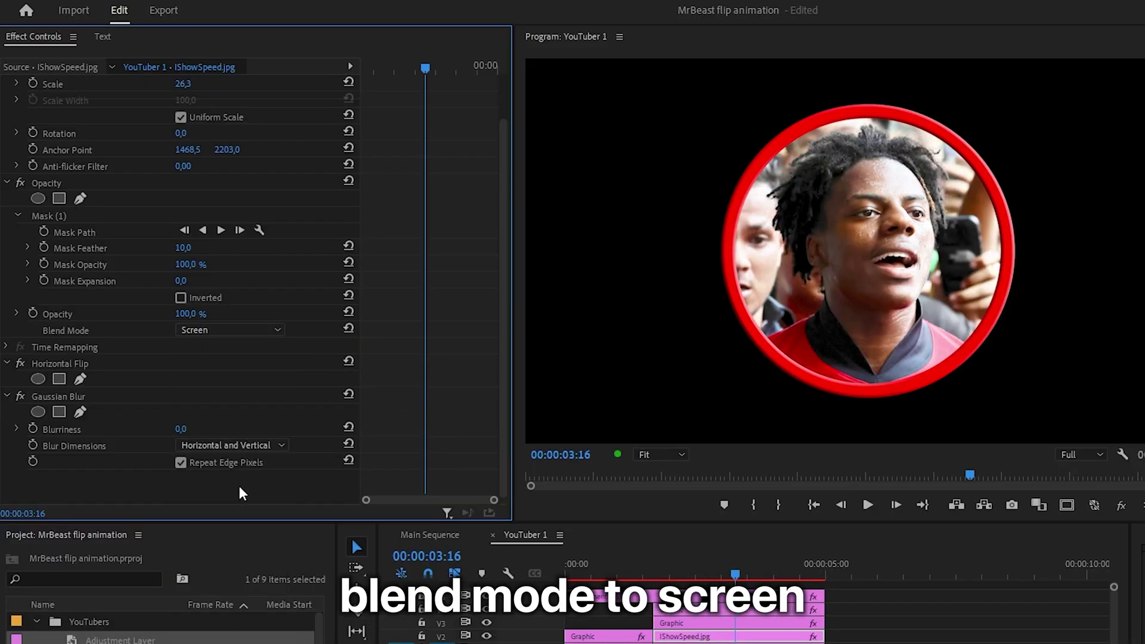
mouse_move(185, 429)
left_mouse_down()
mouse_move(239, 428)
mouse_move(197, 429)
left_mouse_up()
mouse_move(190, 314)
left_mouse_down()
mouse_move(179, 313)
mouse_move(197, 315)
left_mouse_up()
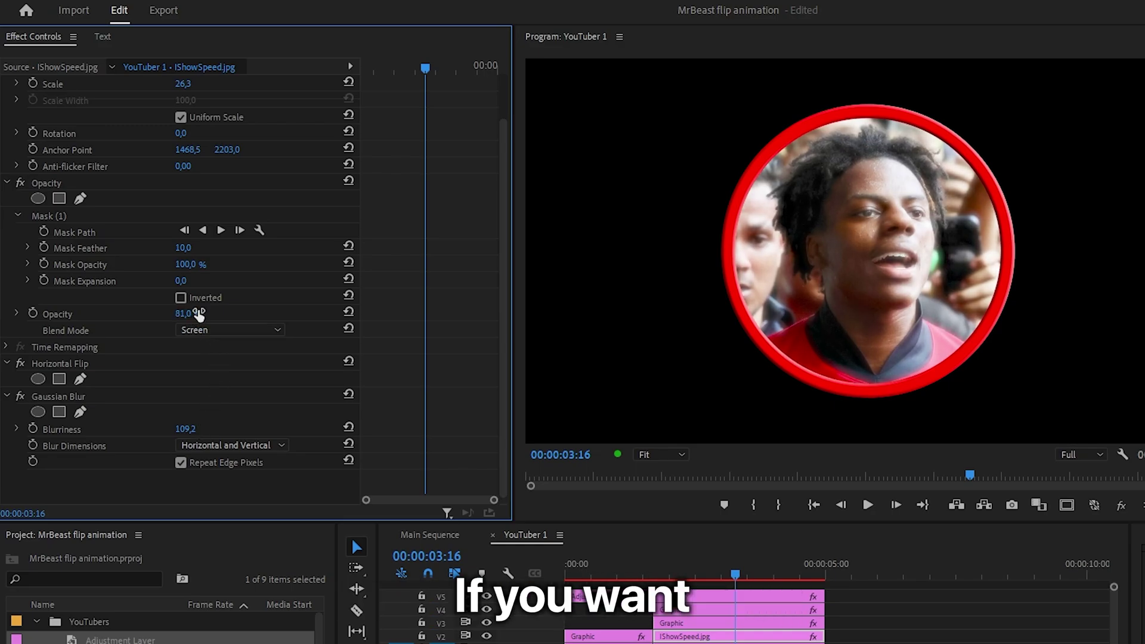
Keyframe Blurriness from 109,2 at the clip start to 0 at 00:00:02:55.
left_click_drag(426, 68, 332, 84)
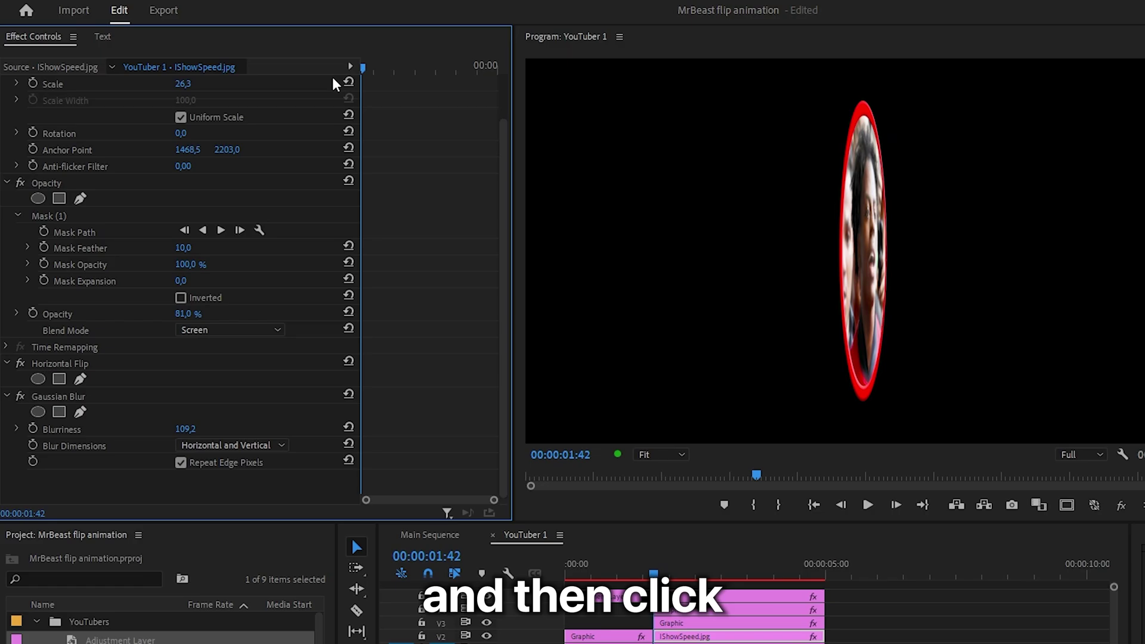
left_click(33, 428)
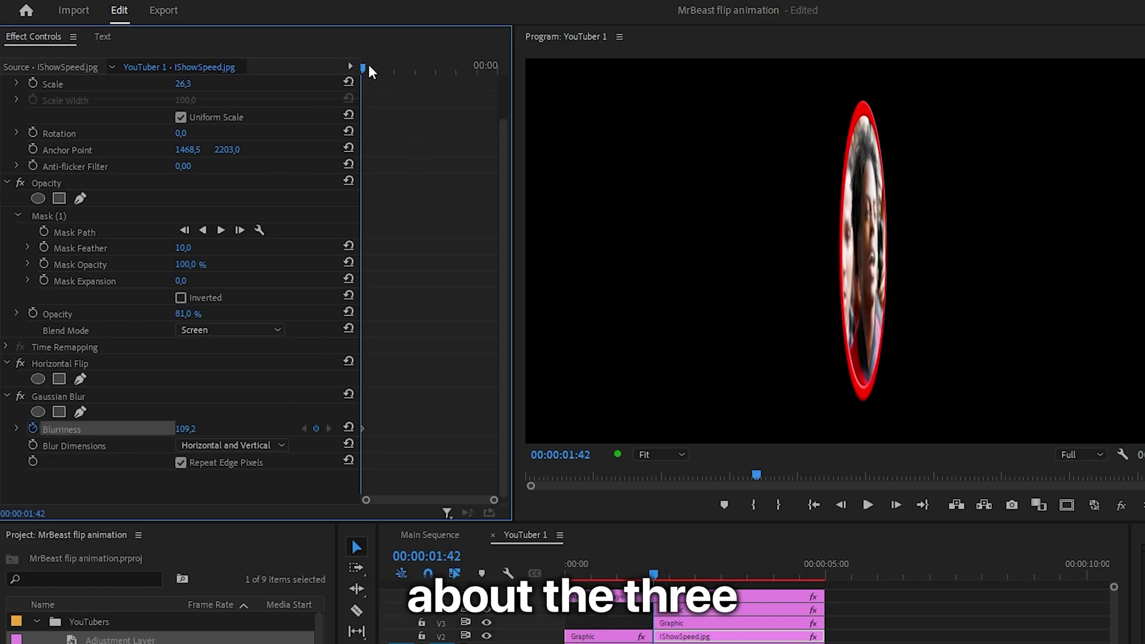
left_click_drag(368, 69, 418, 72)
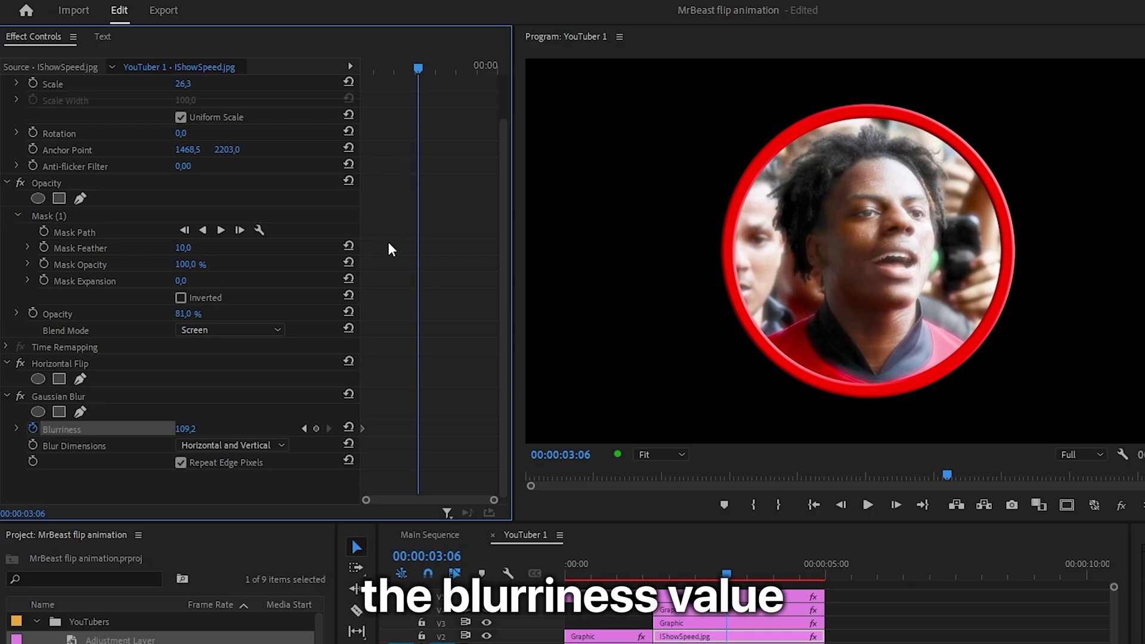
left_click(348, 429)
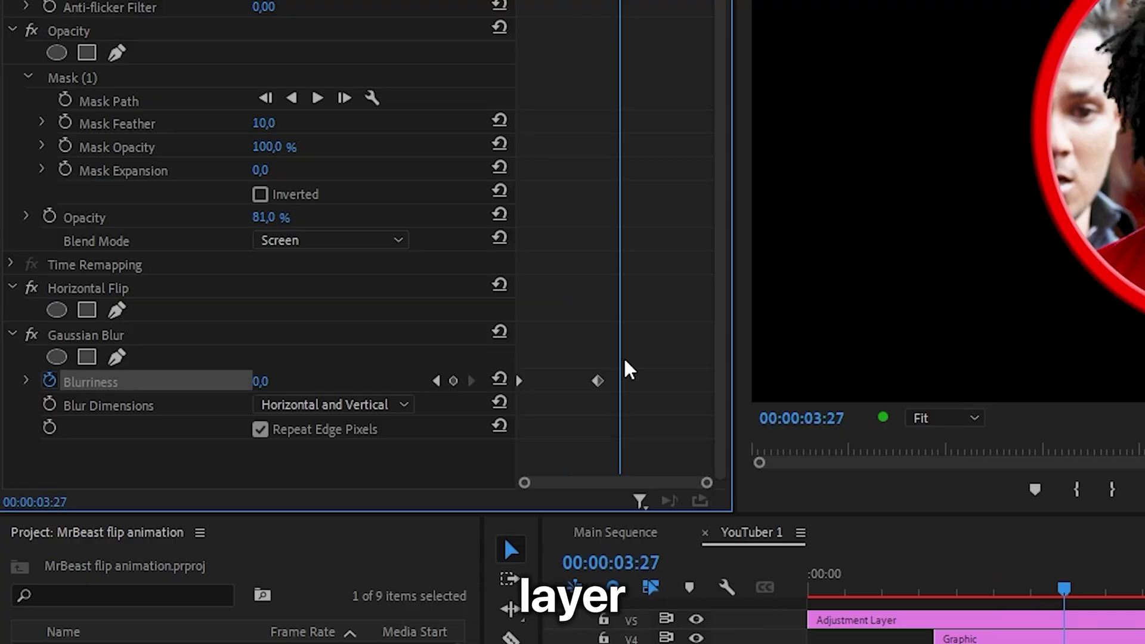
Paste the Gaussian Blur onto the V4 ring graphic and set its blend mode to Screen.
left_click(162, 335)
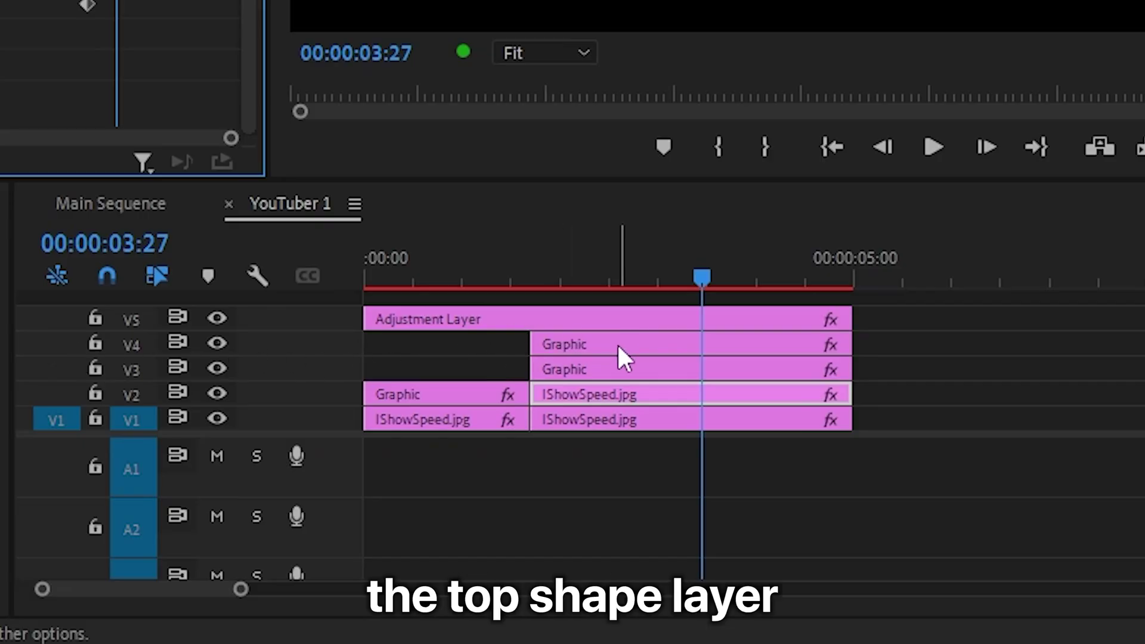
left_click(619, 346)
key("ctrl+v")
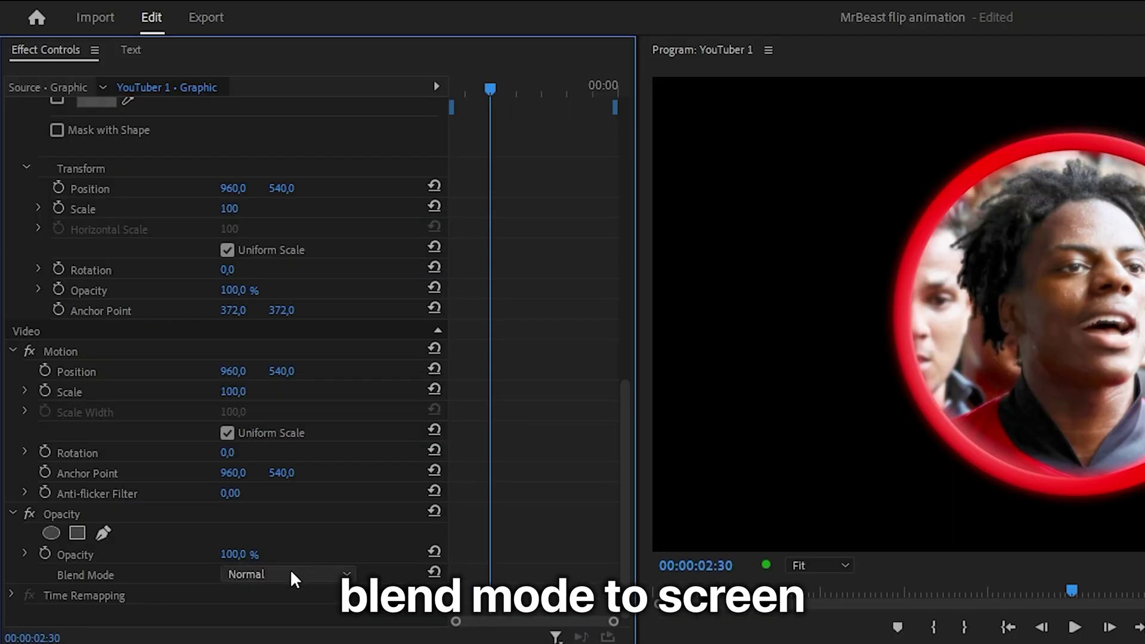
left_click(291, 576)
left_click(306, 154)
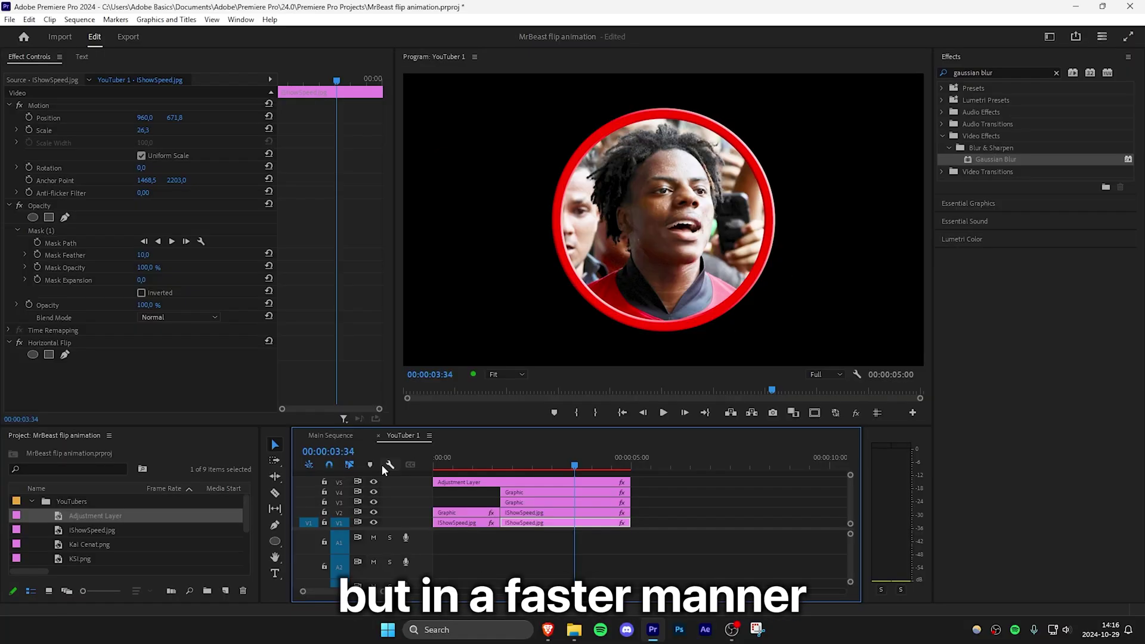
Duplicate the YouTuber 1 sequence into Copy 01 through Copy 04 and open Copy 01.
left_click(32, 501)
left_click(110, 532)
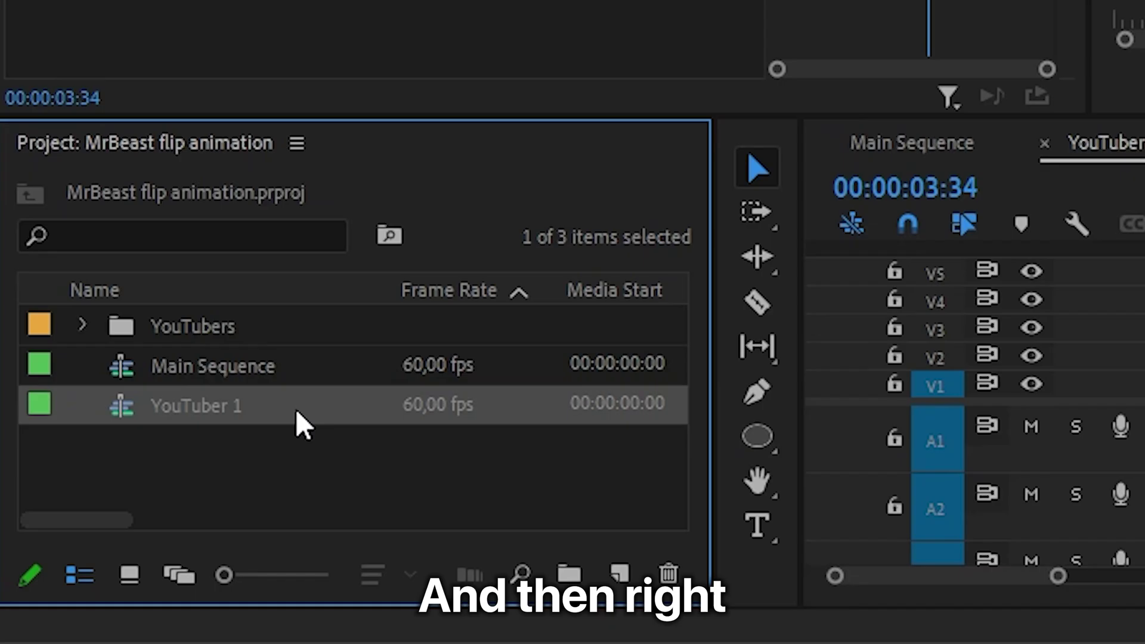
right_click(295, 409)
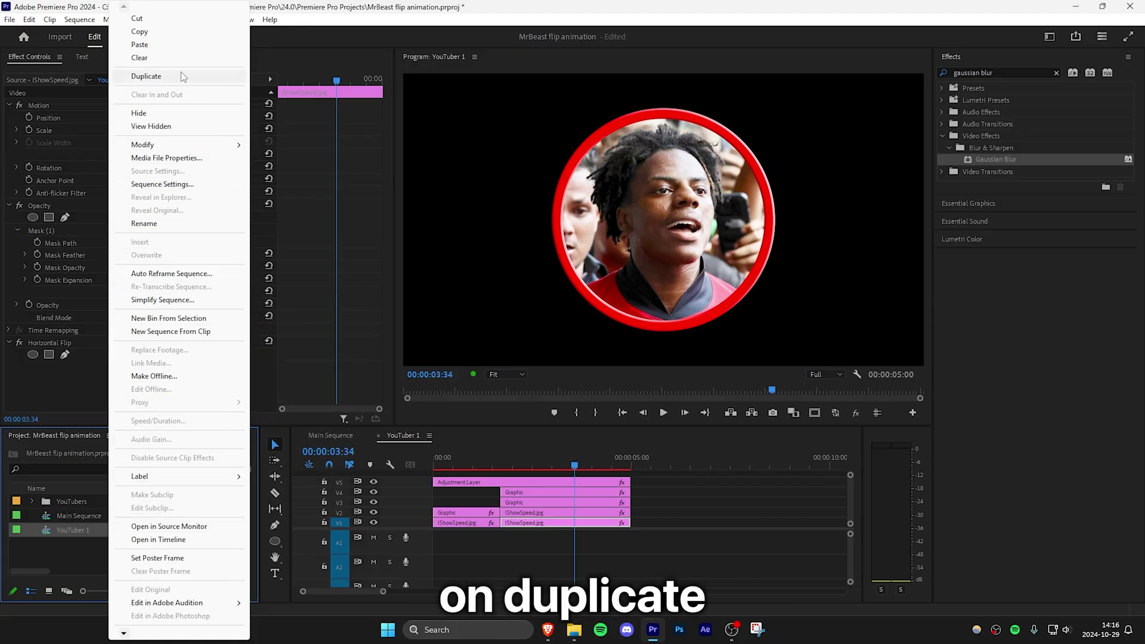
left_click(180, 73)
right_click(119, 528)
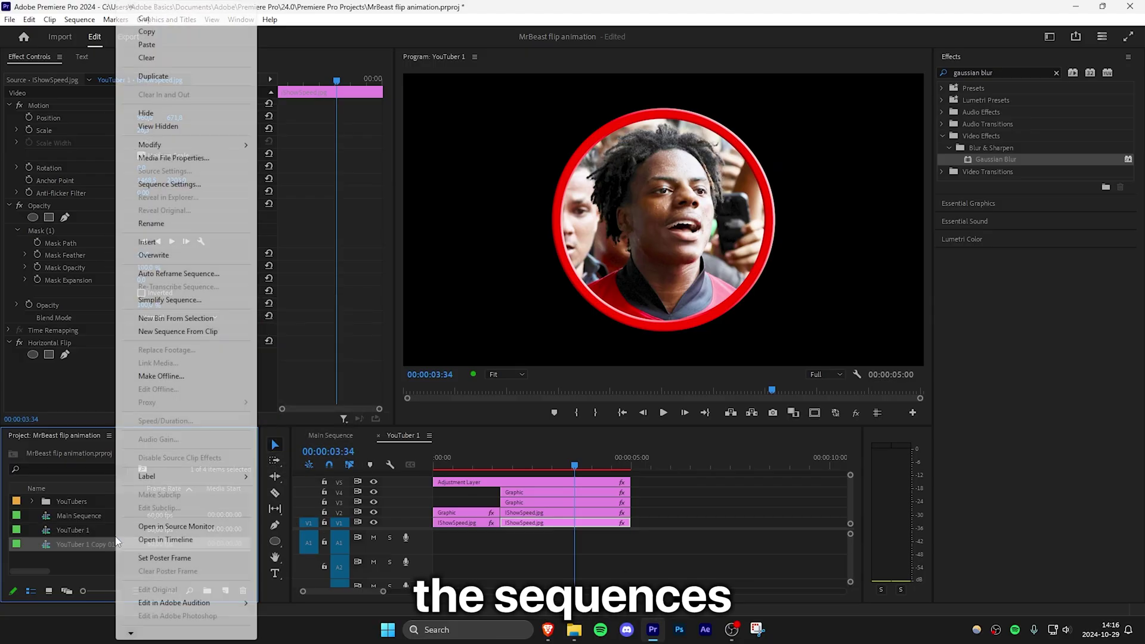
left_click(162, 77)
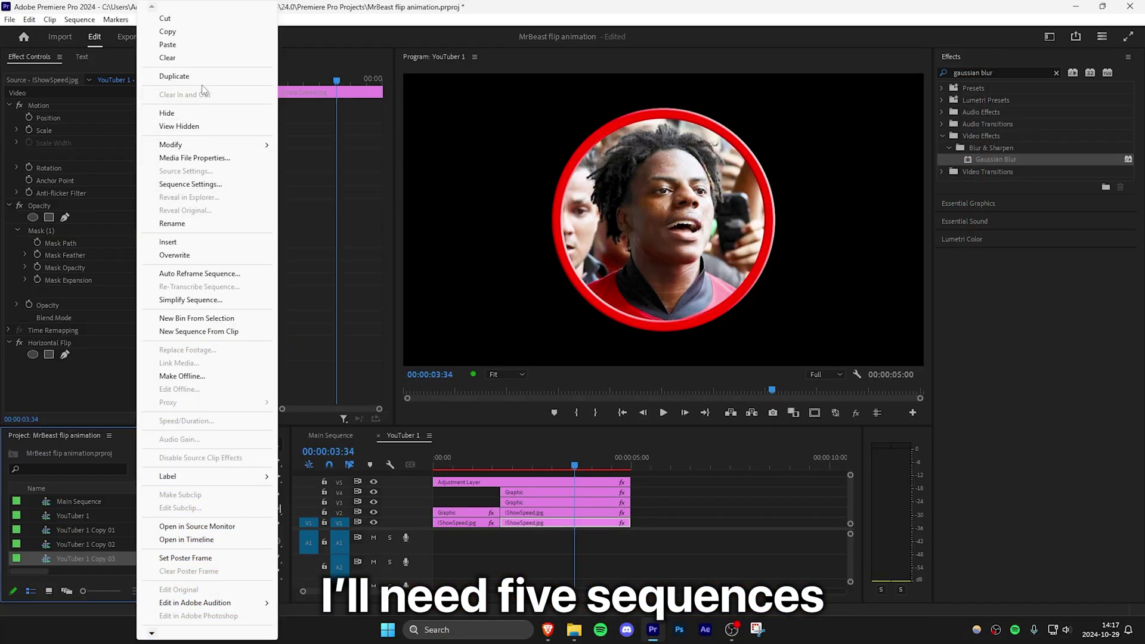
left_click(202, 77)
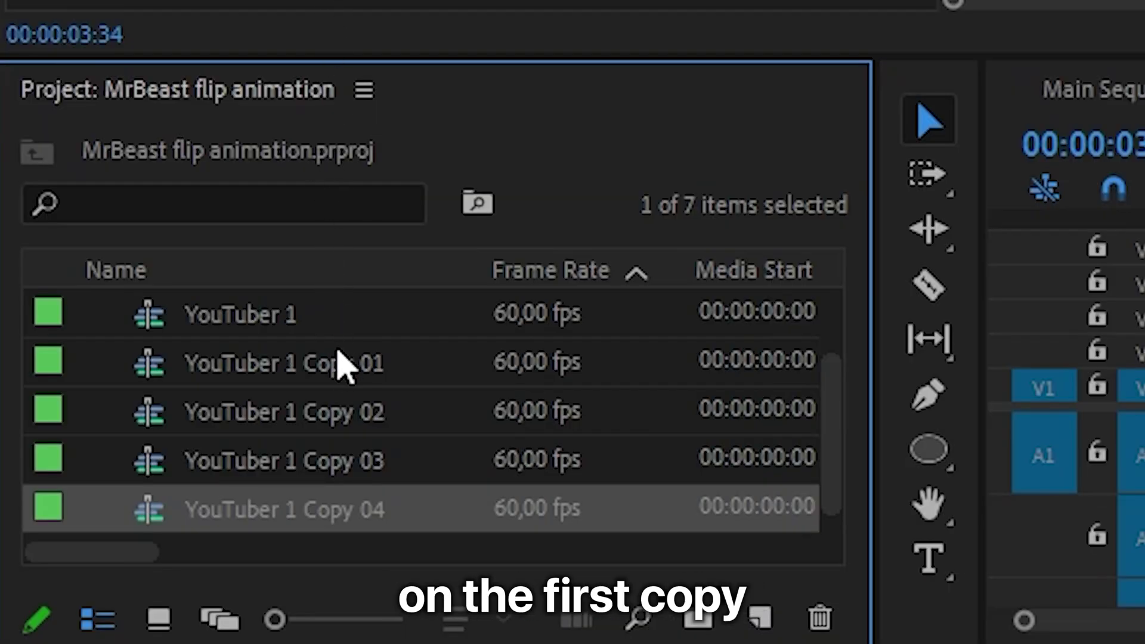
double_click(105, 516)
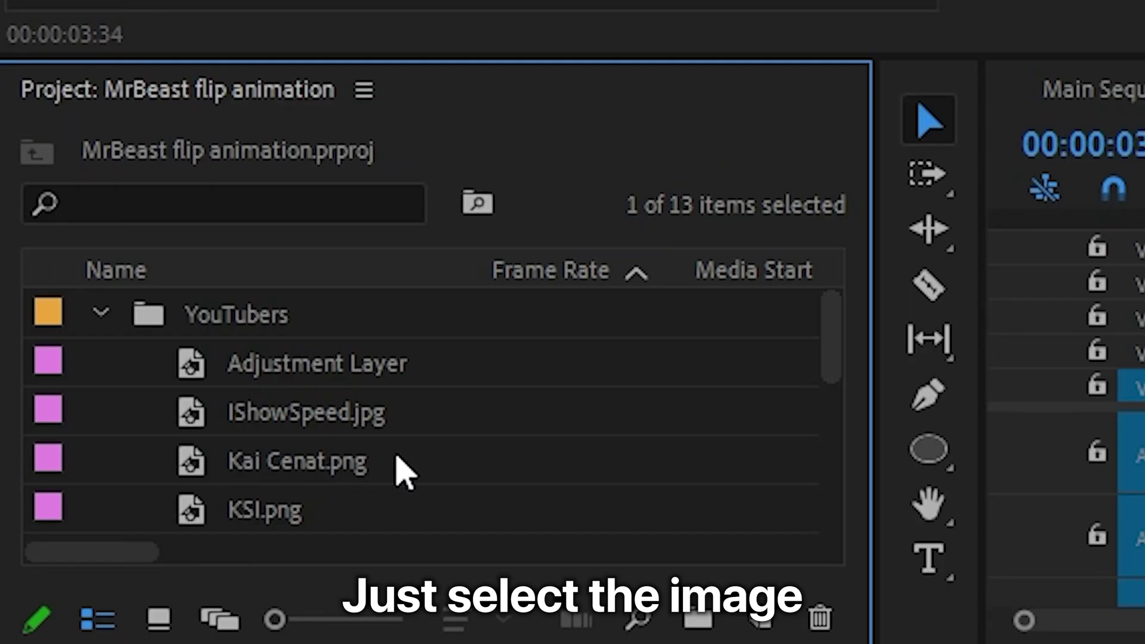
left_click(123, 546)
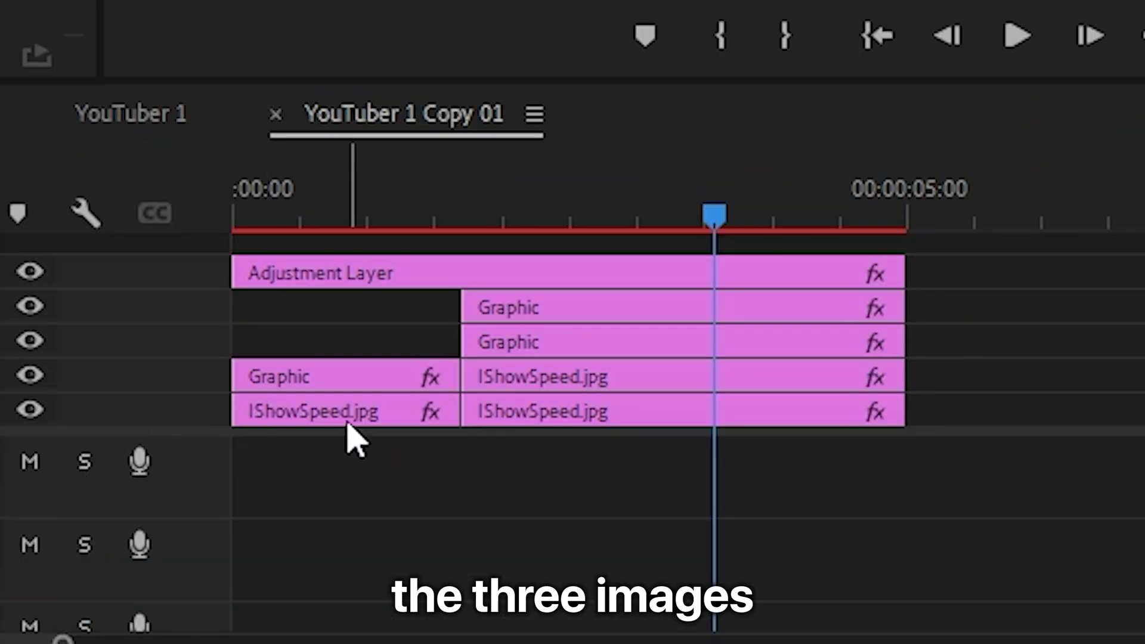
Replace the IShowSpeed.jpg photo clips in Copy 01 with Kai Cenat.png.
left_click(447, 429)
left_click(579, 405, "shift")
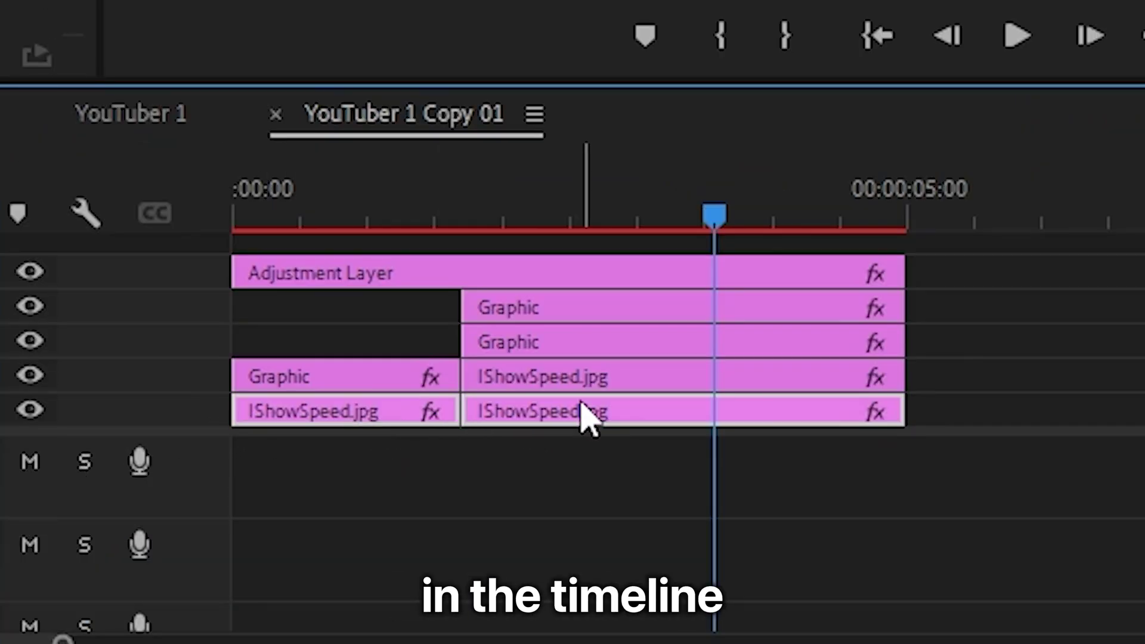
left_click(609, 386, "shift")
right_click(610, 387)
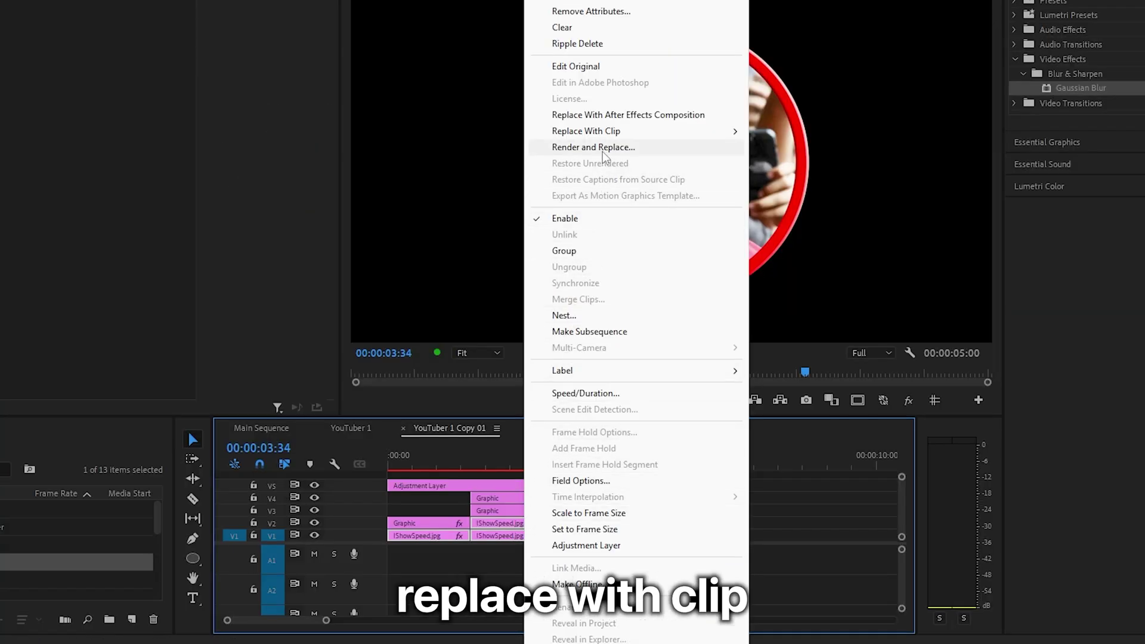
mouse_move(617, 136)
left_click(818, 353)
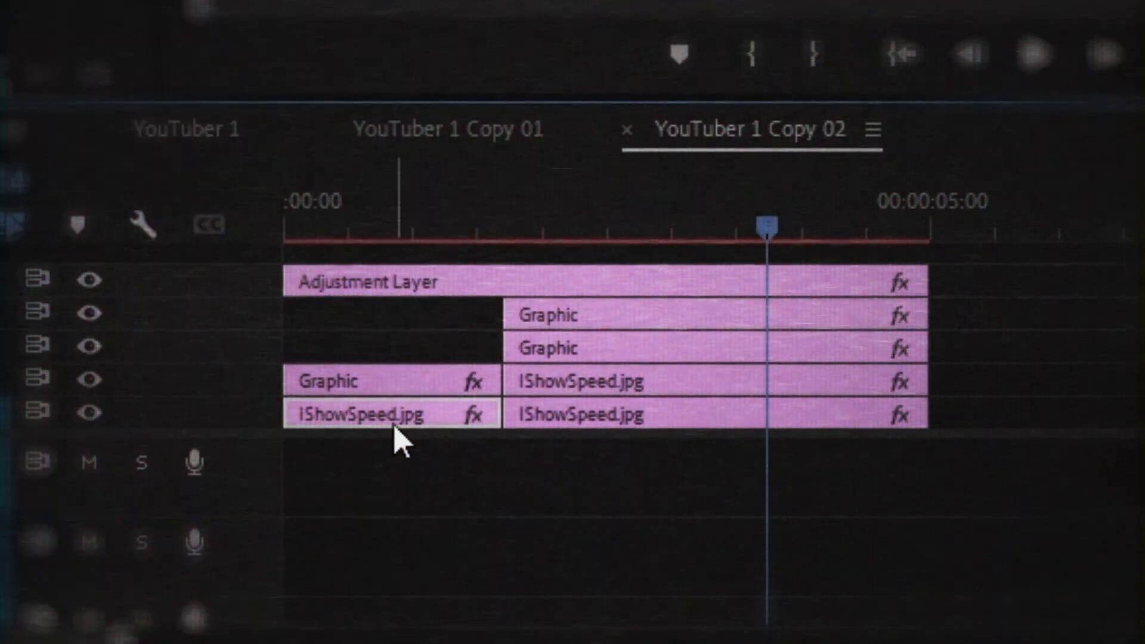
left_click(580, 416)
left_click(593, 399, "shift")
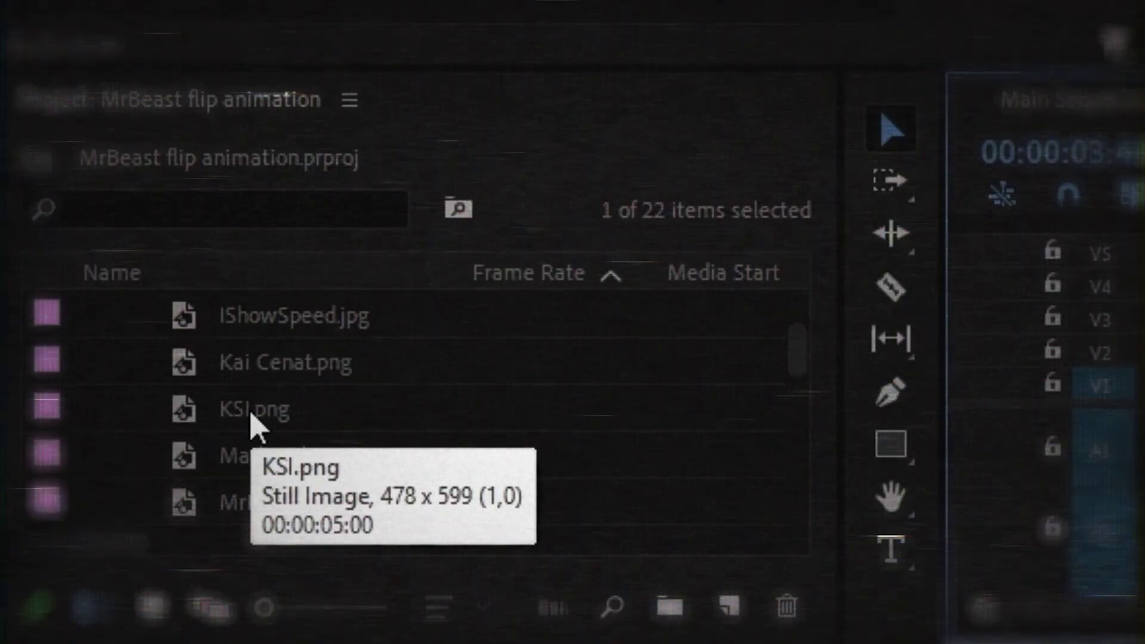
left_click(265, 412)
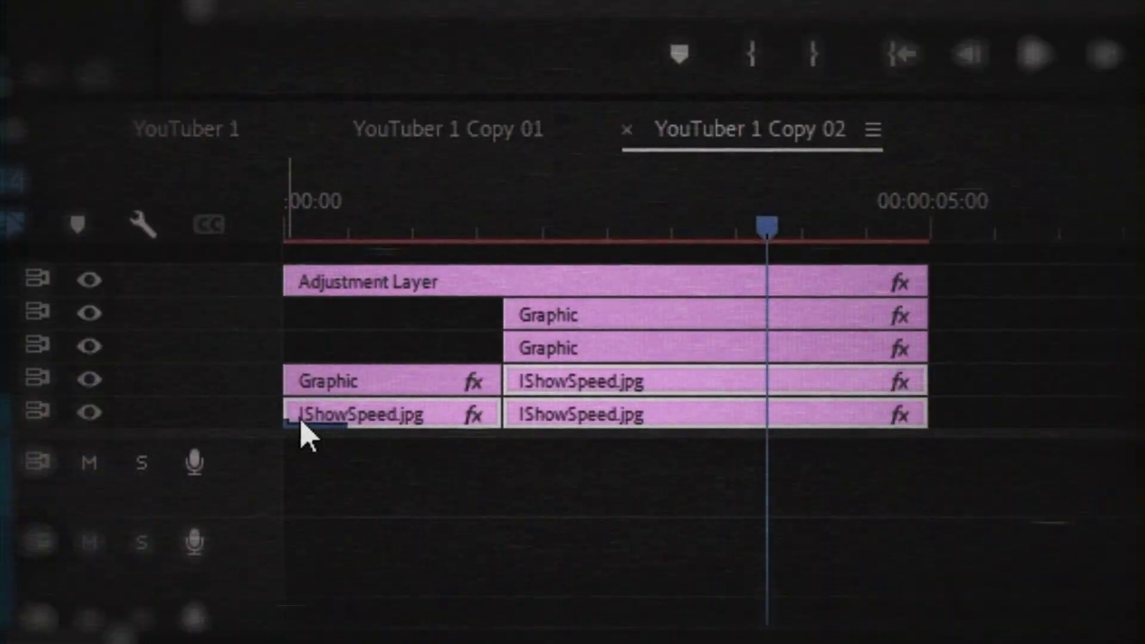
left_click(300, 415, "shift")
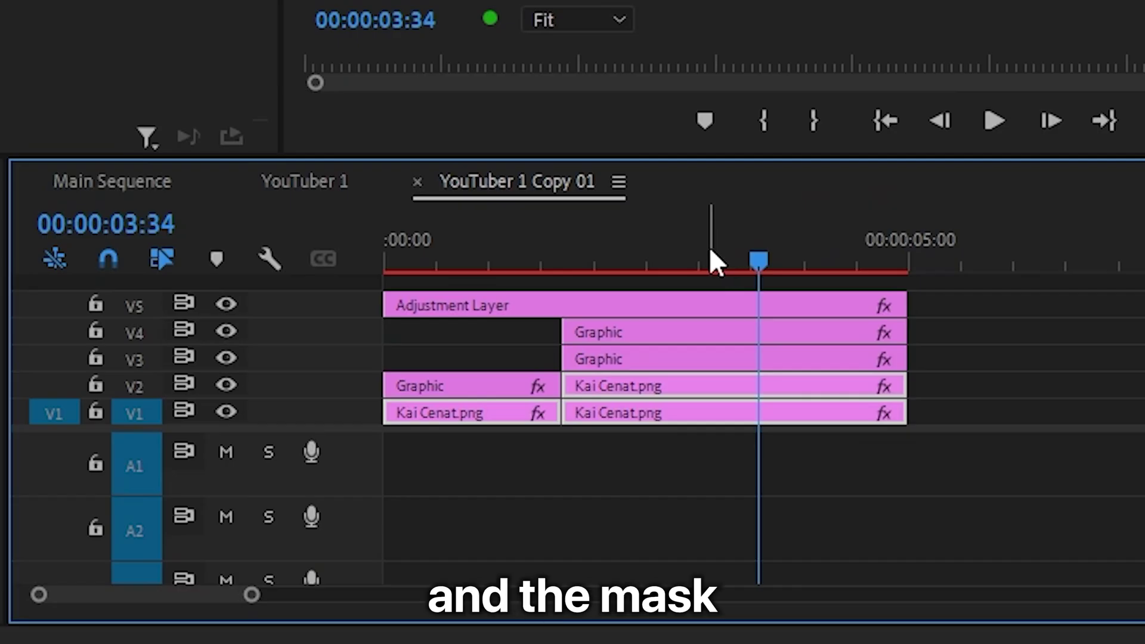
Scale the first Kai Cenat clip to 192,6 and reshape its mask into a circle inside the ring.
left_click_drag(558, 464, 423, 464)
left_click(473, 414)
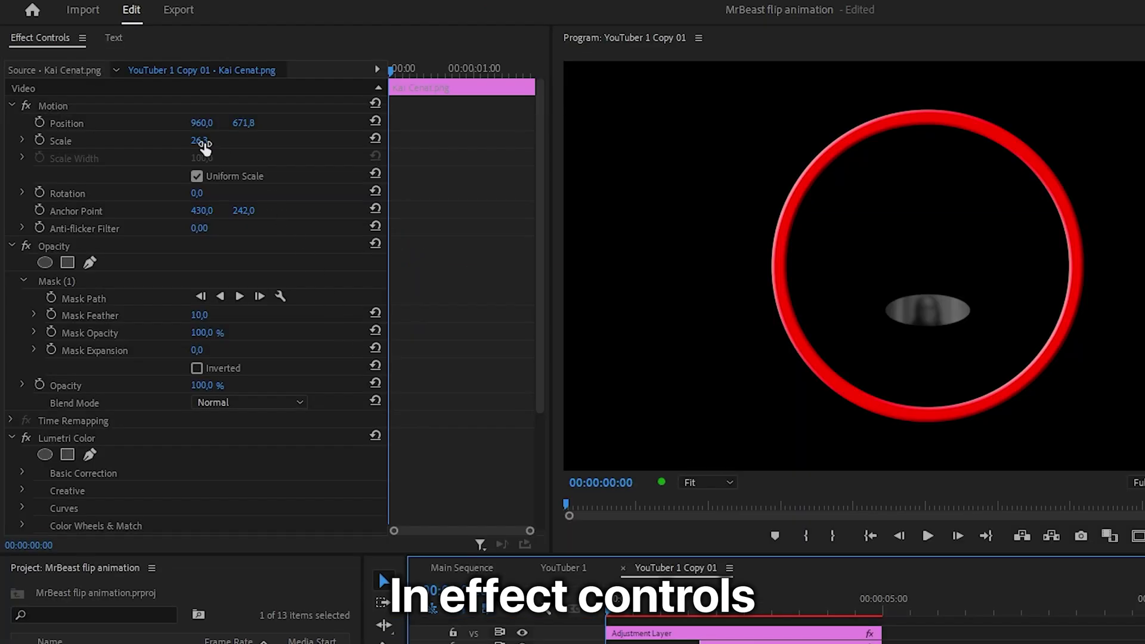
left_click_drag(205, 146, 231, 141)
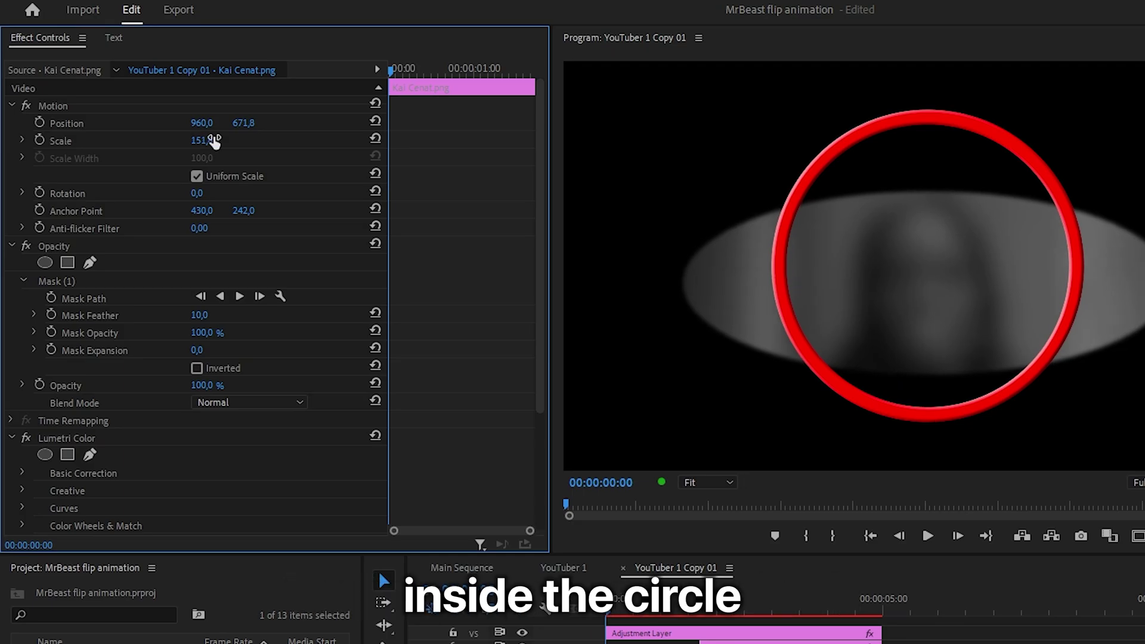
left_click(84, 281)
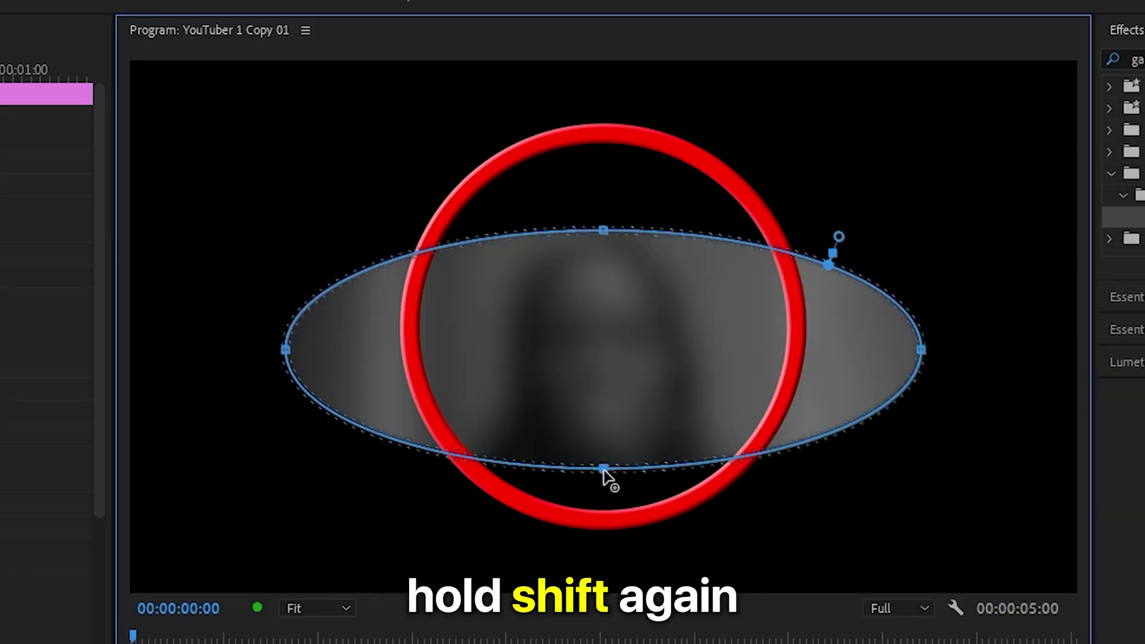
left_click_drag(604, 471, 609, 417)
left_click_drag(602, 197, 606, 153)
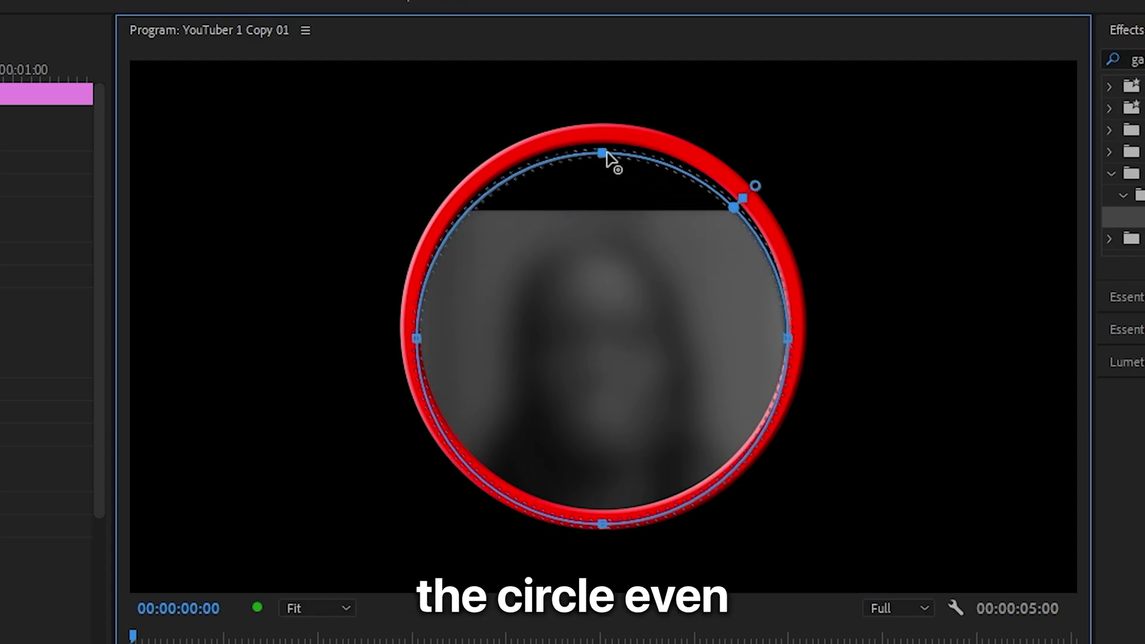
left_click_drag(757, 169, 772, 125)
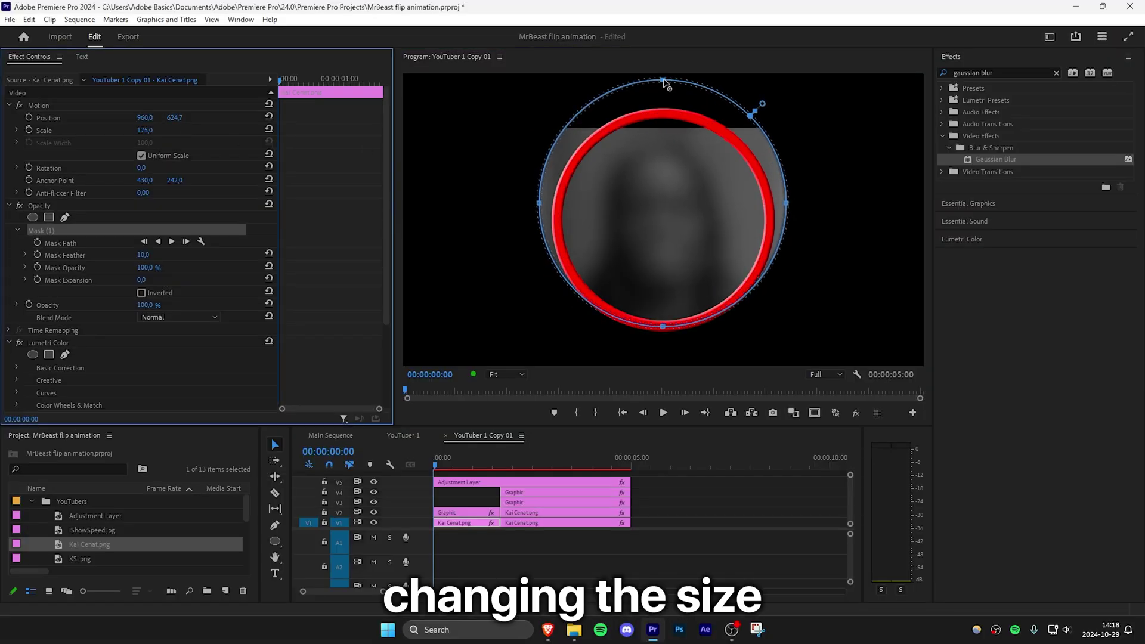
left_click_drag(145, 130, 179, 117)
left_click_drag(658, 327, 674, 296)
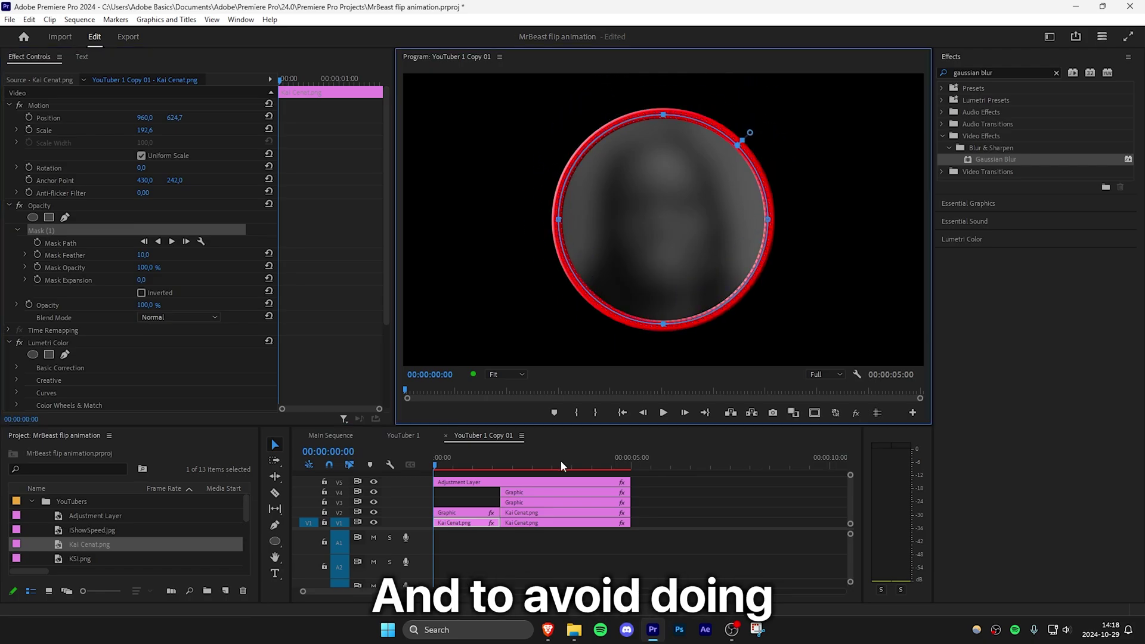
left_click(535, 464)
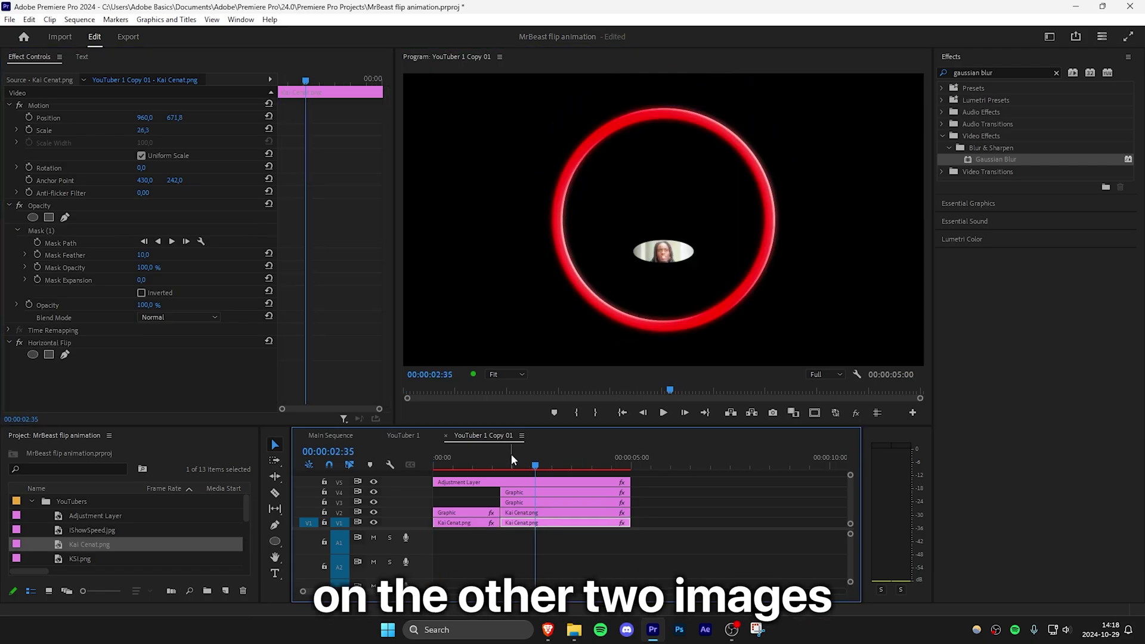
Copy the first Kai Cenat clip's Motion and Opacity settings onto the later clips.
left_click(437, 456)
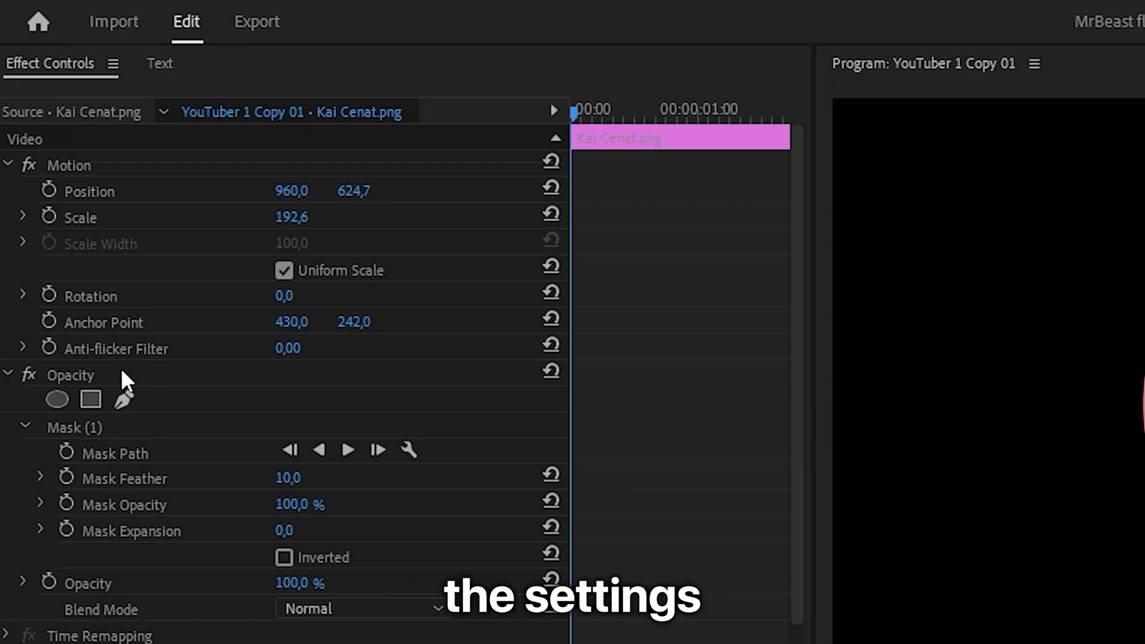
left_click(122, 372)
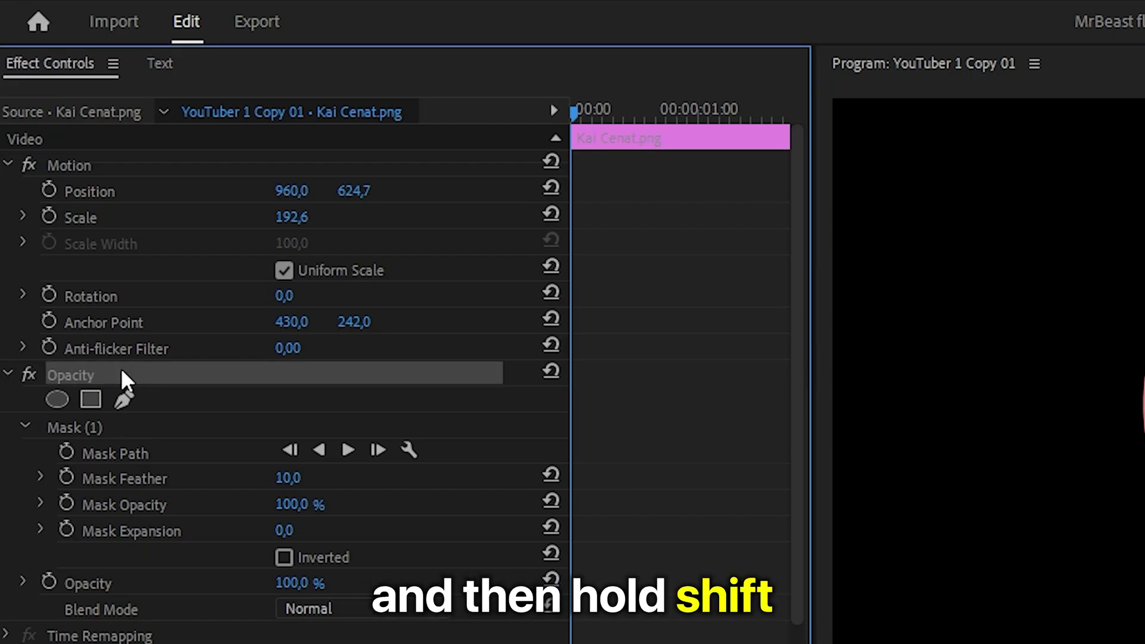
left_click(85, 167, "shift")
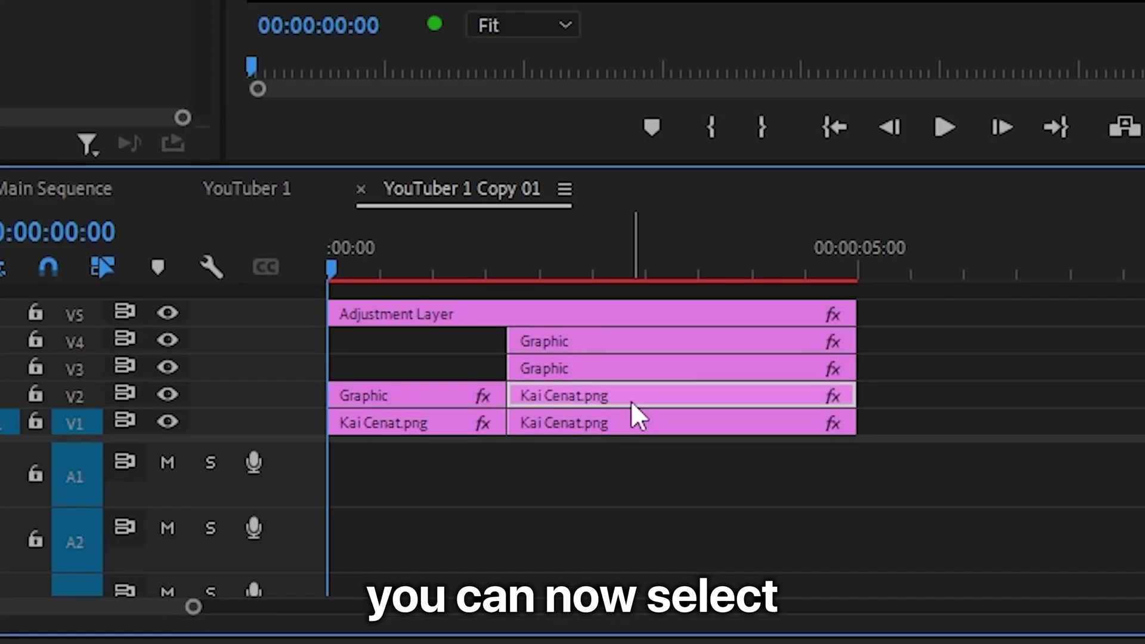
left_click(635, 416, "shift")
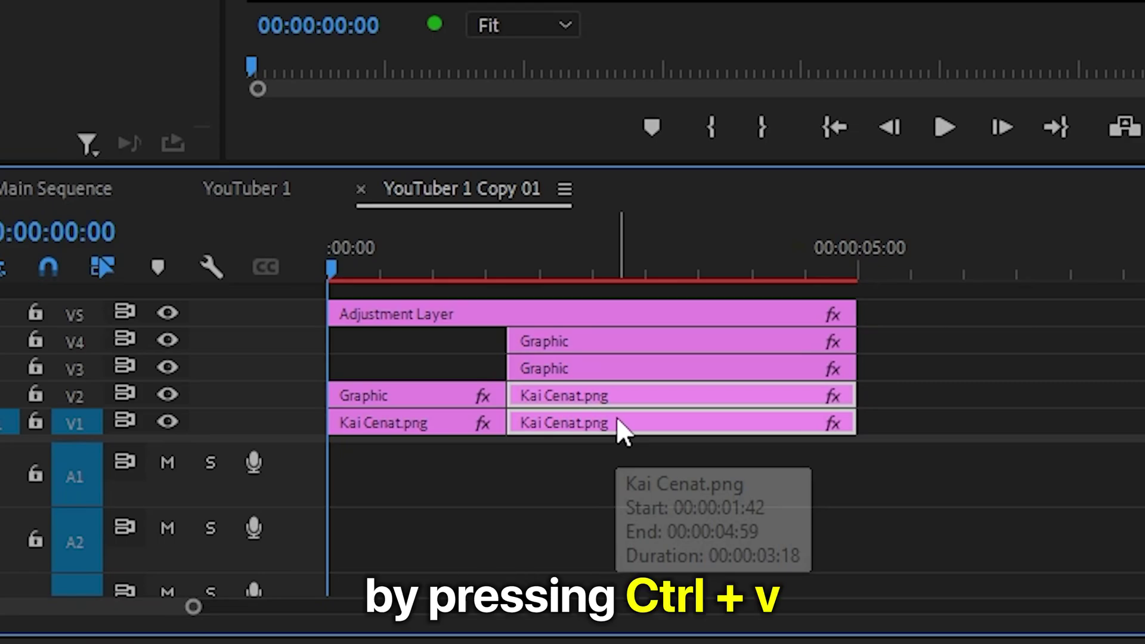
left_click_drag(552, 260, 563, 269)
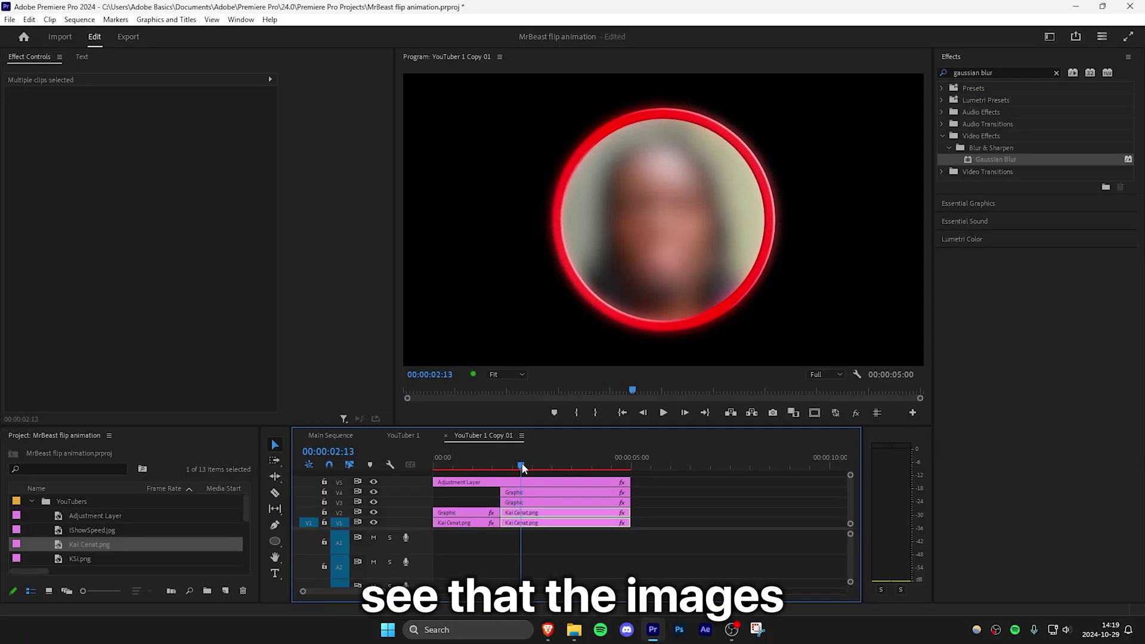
mouse_move(522, 465)
left_mouse_down()
mouse_move(558, 467)
mouse_move(535, 469)
left_mouse_up()
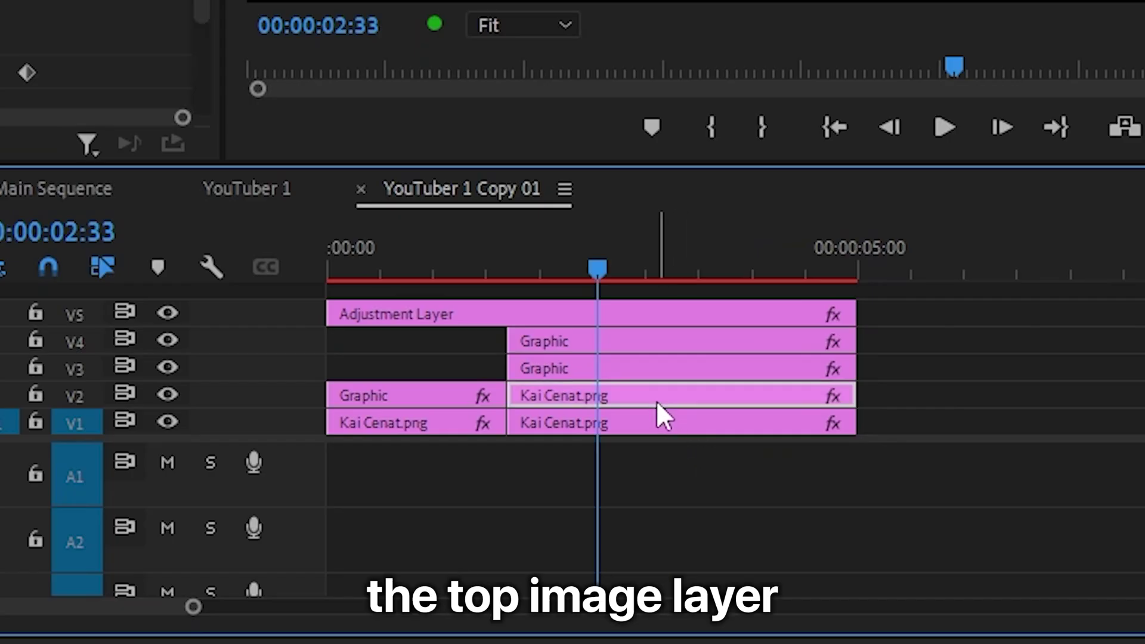
Set the top Kai Cenat layer's blend mode to Screen.
left_click(556, 513)
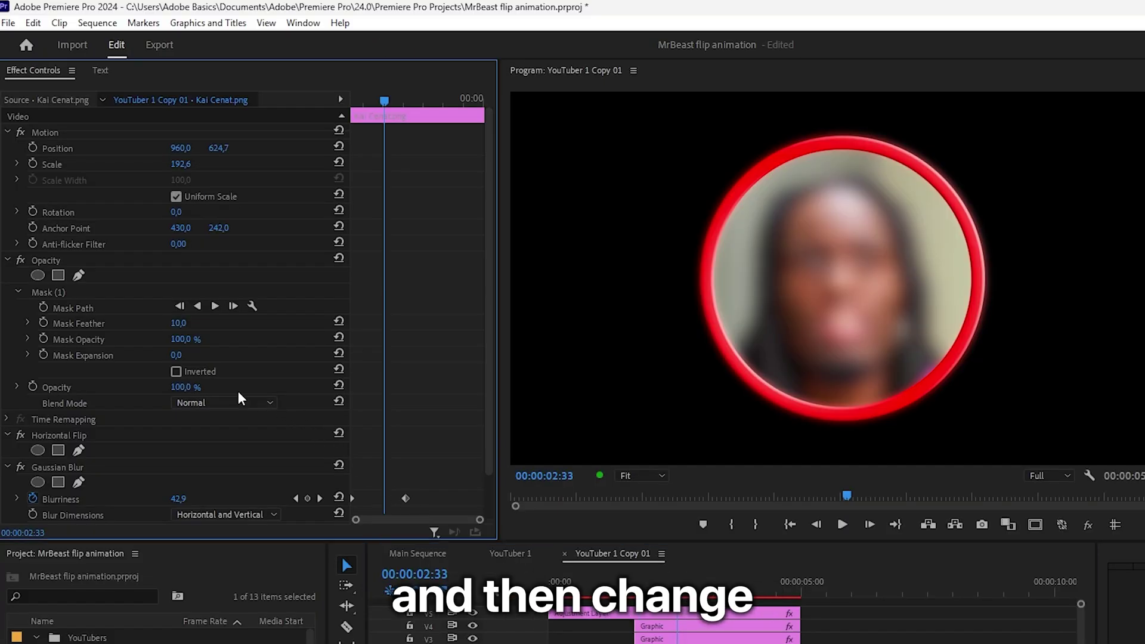
left_click(232, 399)
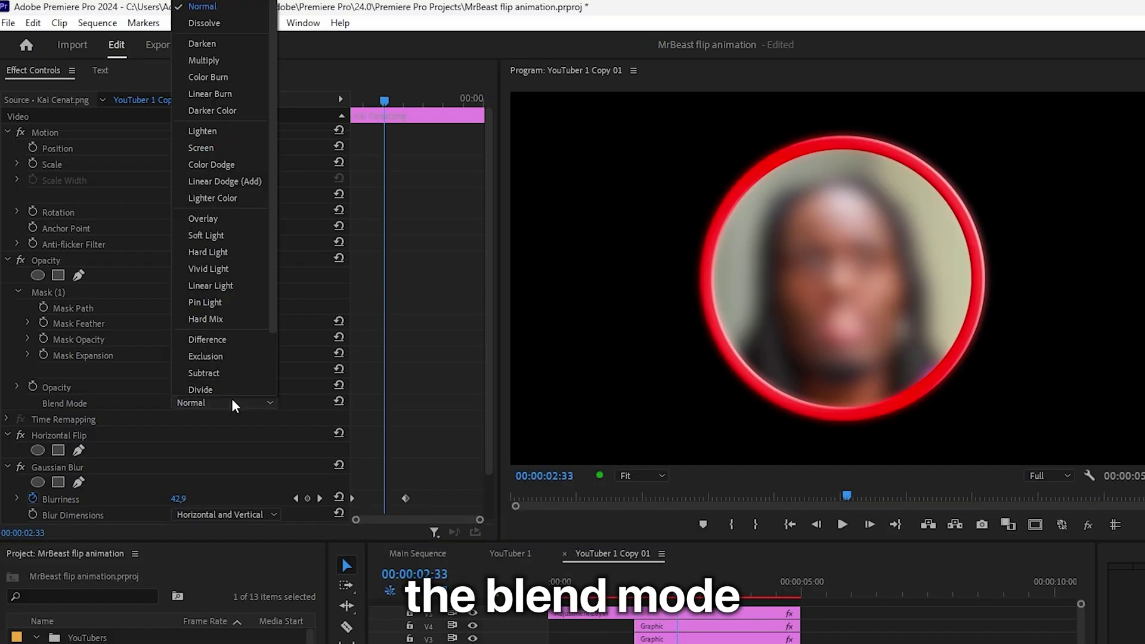
left_click(206, 154)
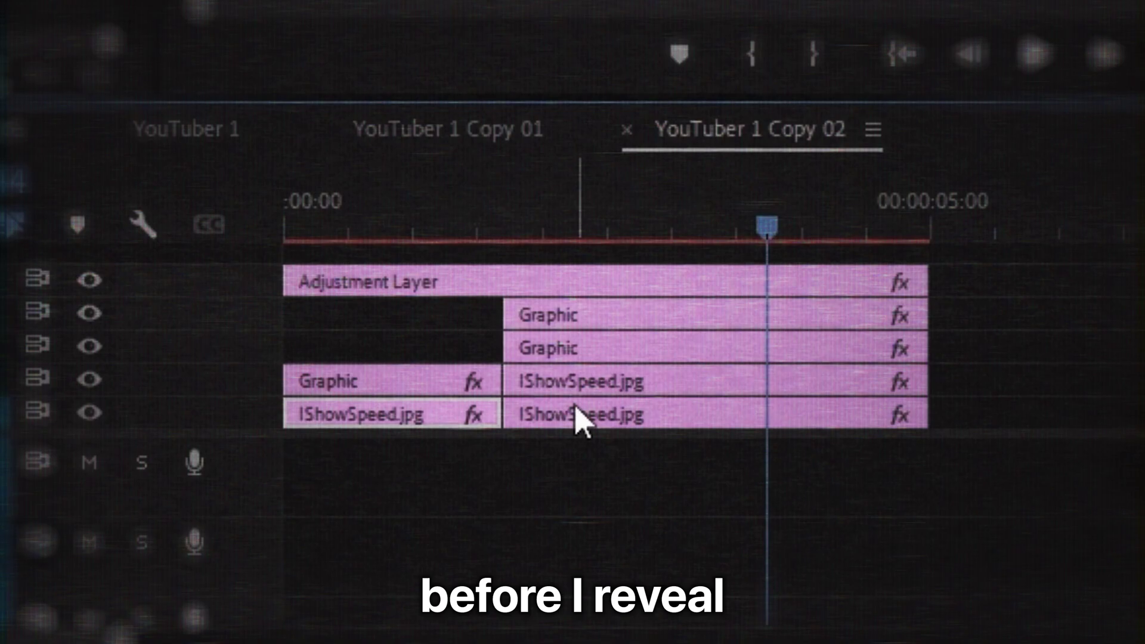
Open the YouTuber 1 Copy 02 sequence.
left_click(577, 418, "shift")
left_click(589, 386, "shift")
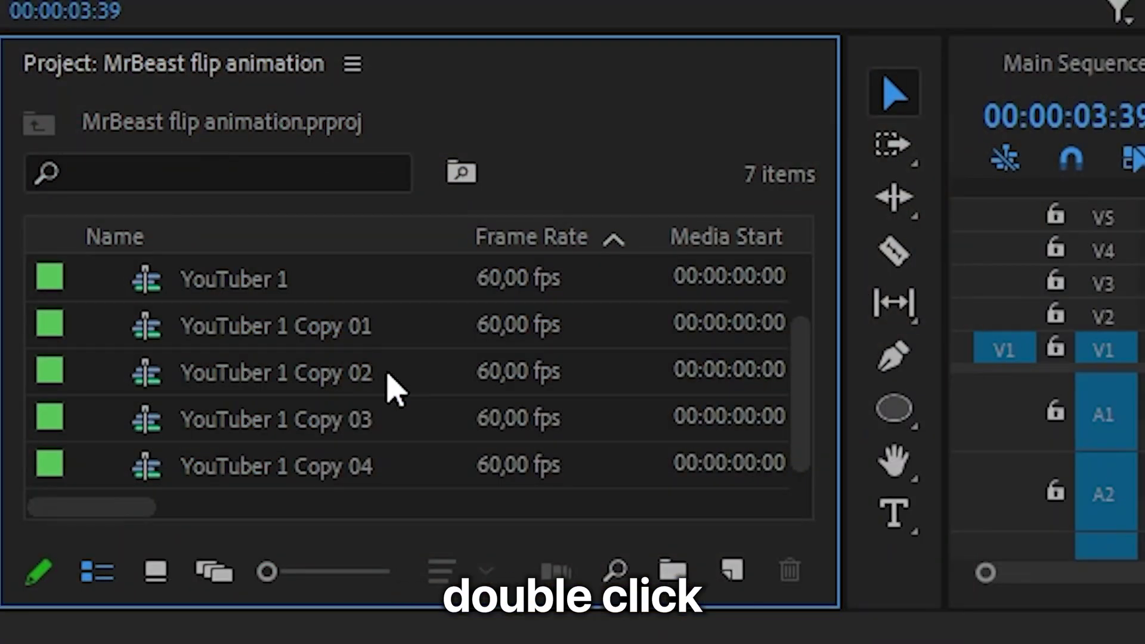
left_click(382, 381)
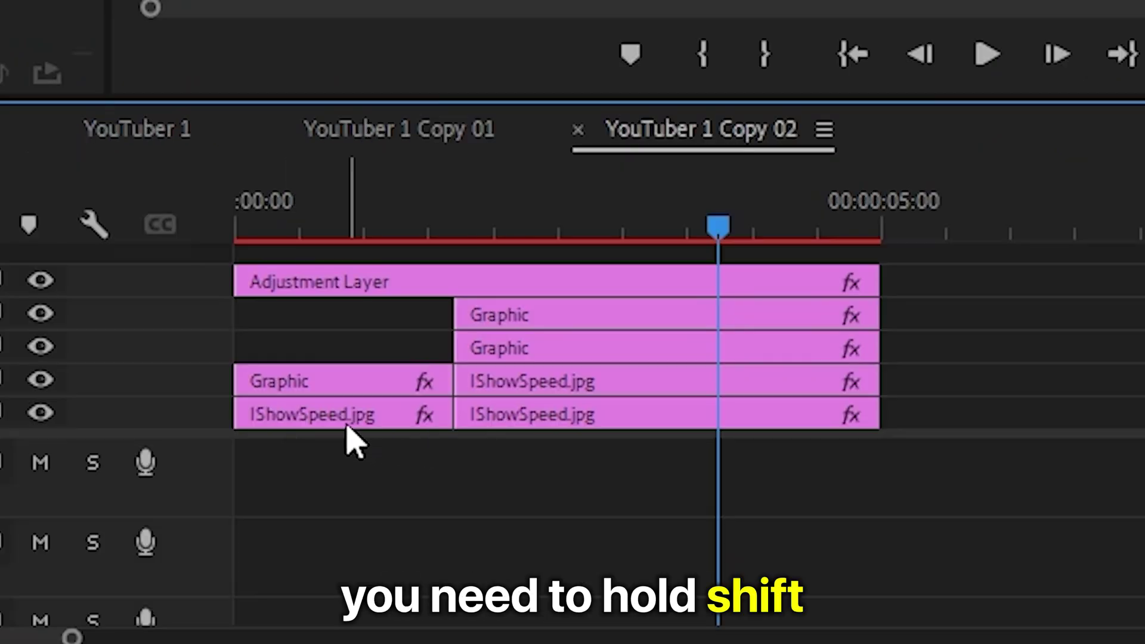
Replace the three IShowSpeed.jpg clips with KSI.png from the bin.
left_click(351, 425)
left_click(529, 407, "shift")
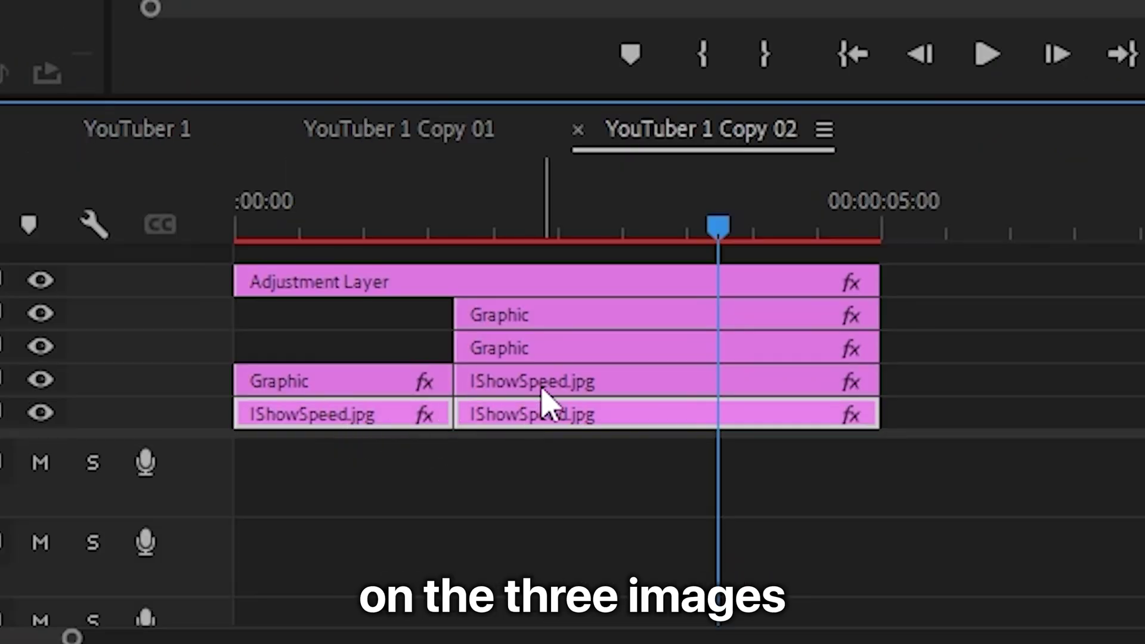
left_click(544, 387, "shift")
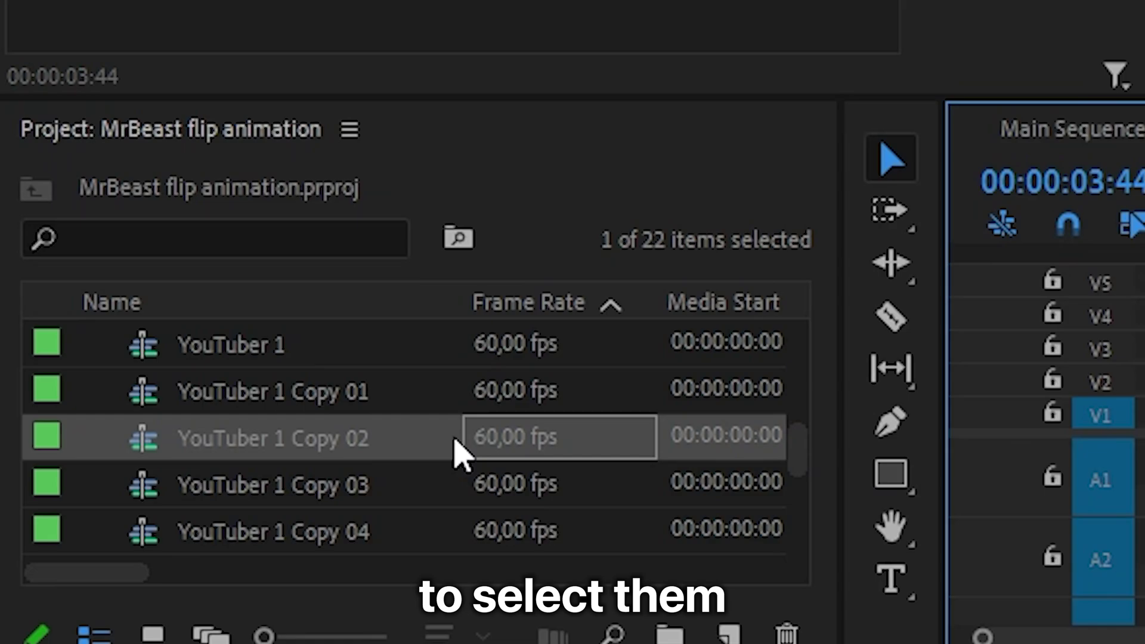
scroll(451, 444, "up", 4)
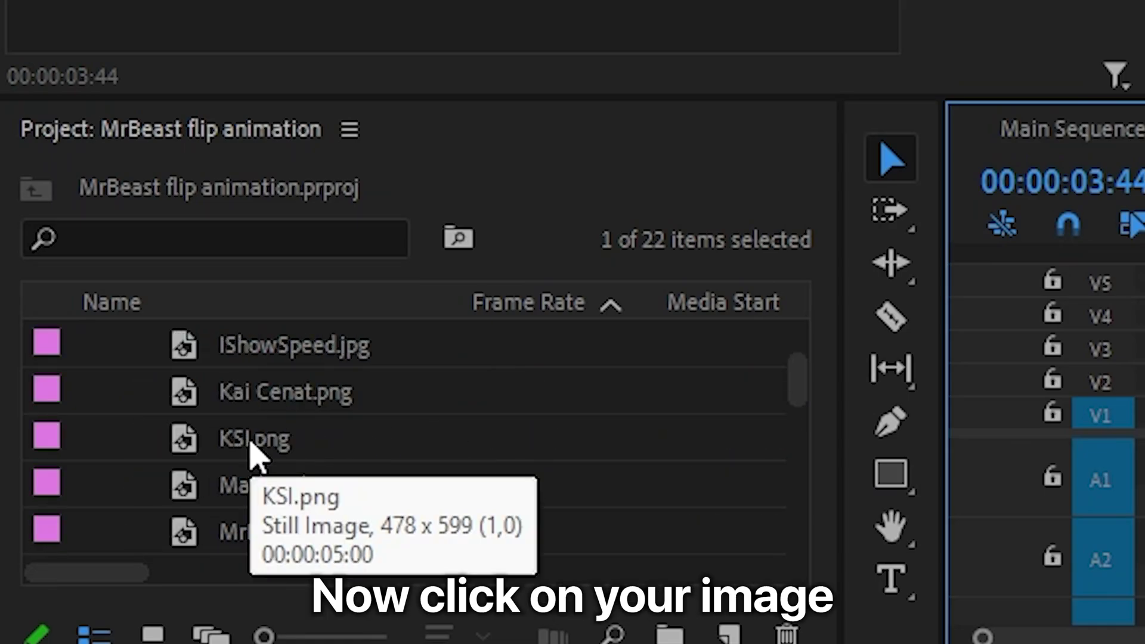
left_click_drag(254, 457, 631, 460)
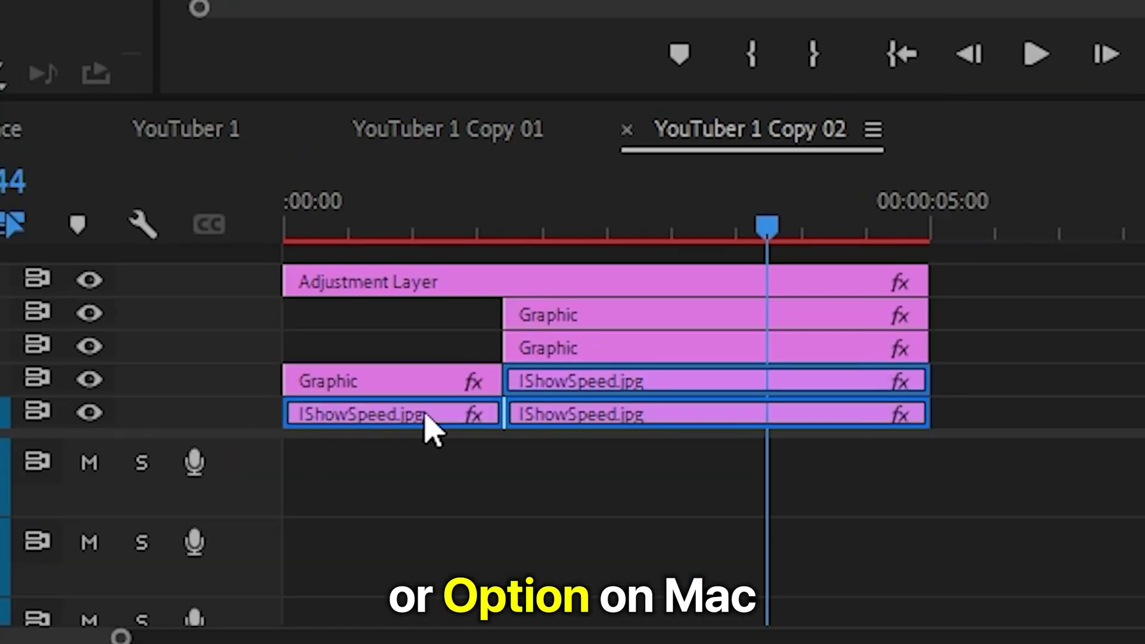
mouse_move(566, 407)
left_mouse_down()
mouse_move(556, 418)
mouse_move(568, 417)
left_mouse_up()
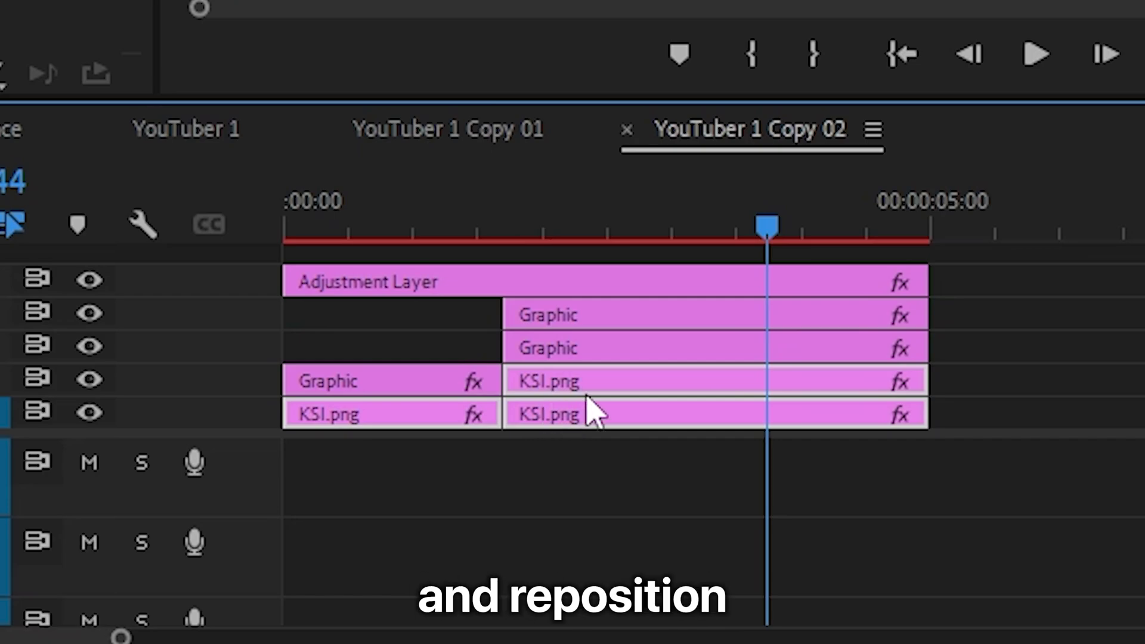
left_click_drag(767, 228, 292, 233)
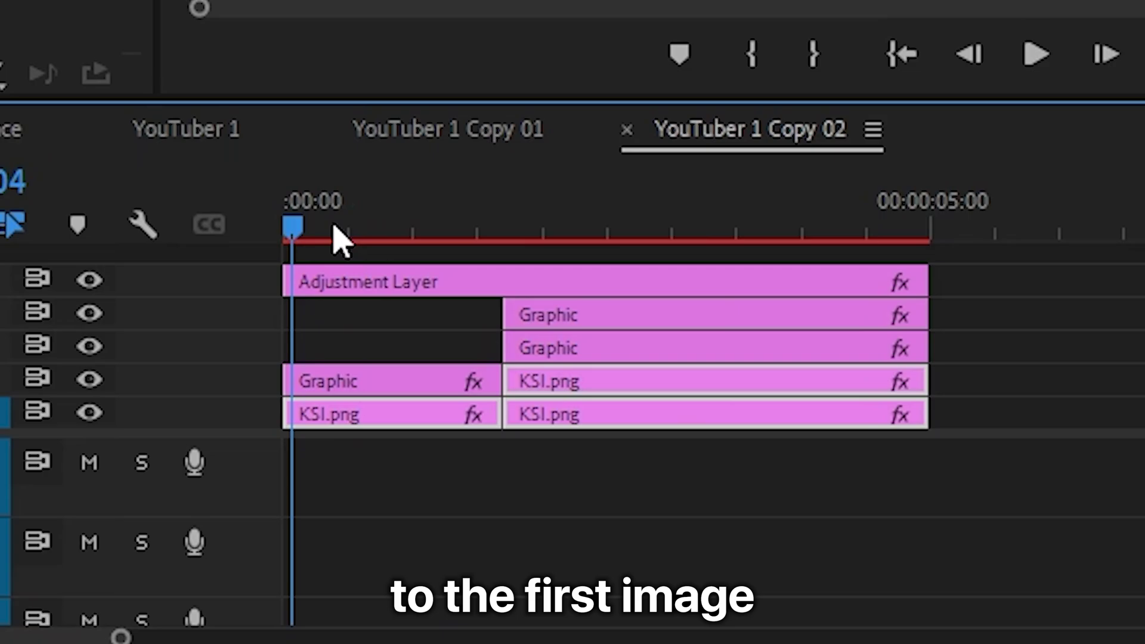
left_click(409, 416)
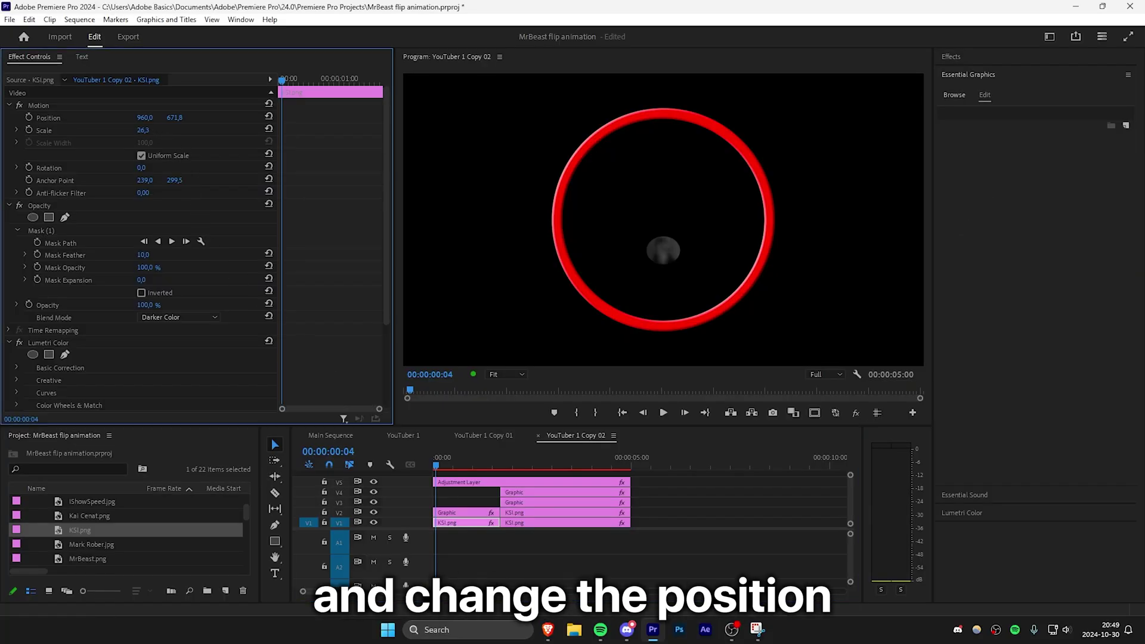
Enlarge the KSI image to fill the red ring, then shrink and move Mask (1) into the ring.
left_click_drag(143, 130, 154, 130)
left_click(91, 233)
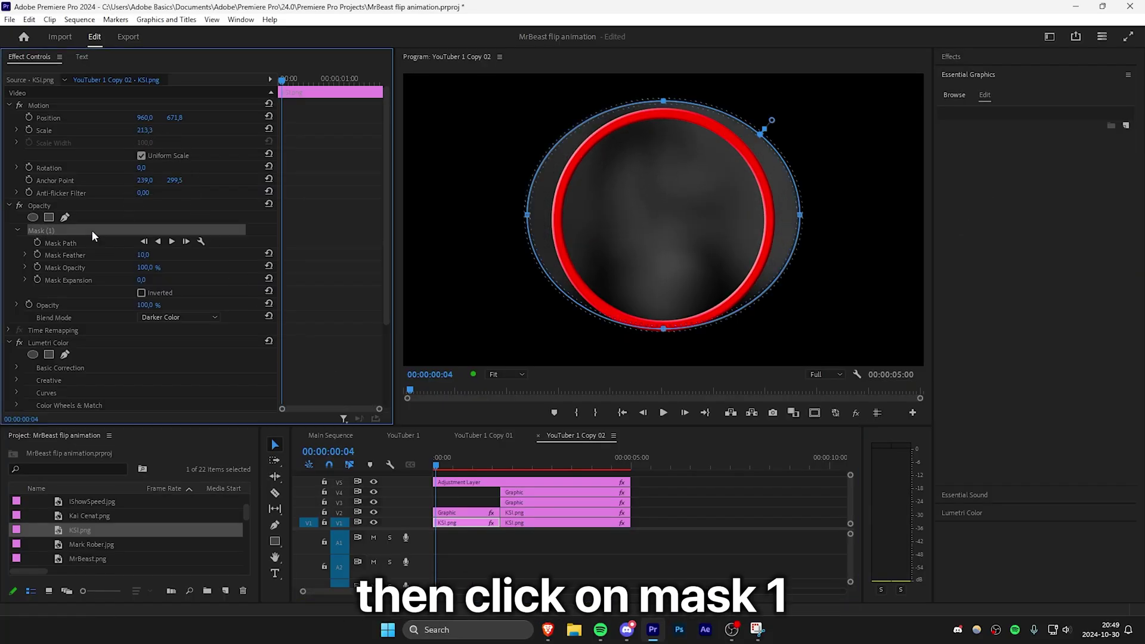
left_click_drag(666, 333, 660, 312)
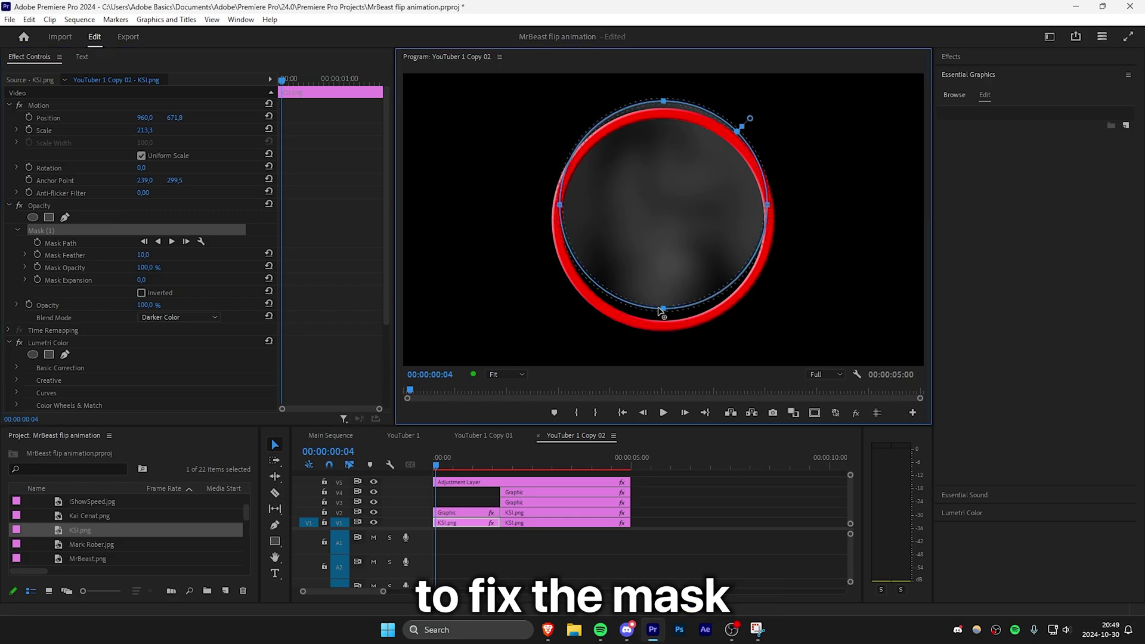
left_click_drag(669, 243, 666, 259)
Copy the KSI clip's Motion and Opacity and paste them onto the later KSI clips on V1 and V2.
left_click(61, 202)
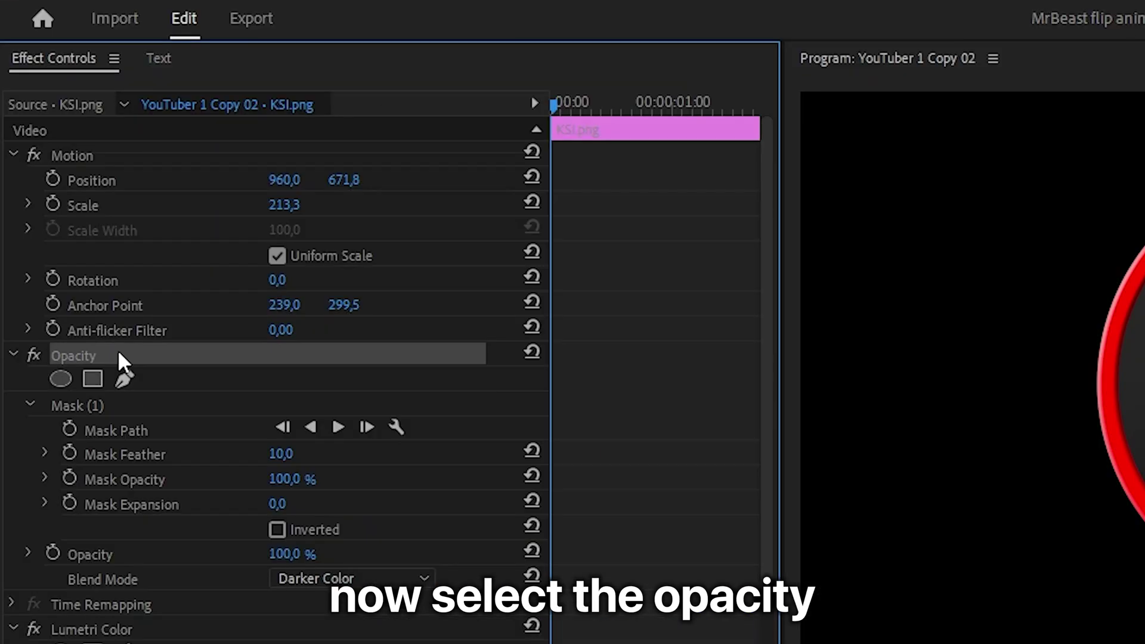
left_click(111, 157, "ctrl")
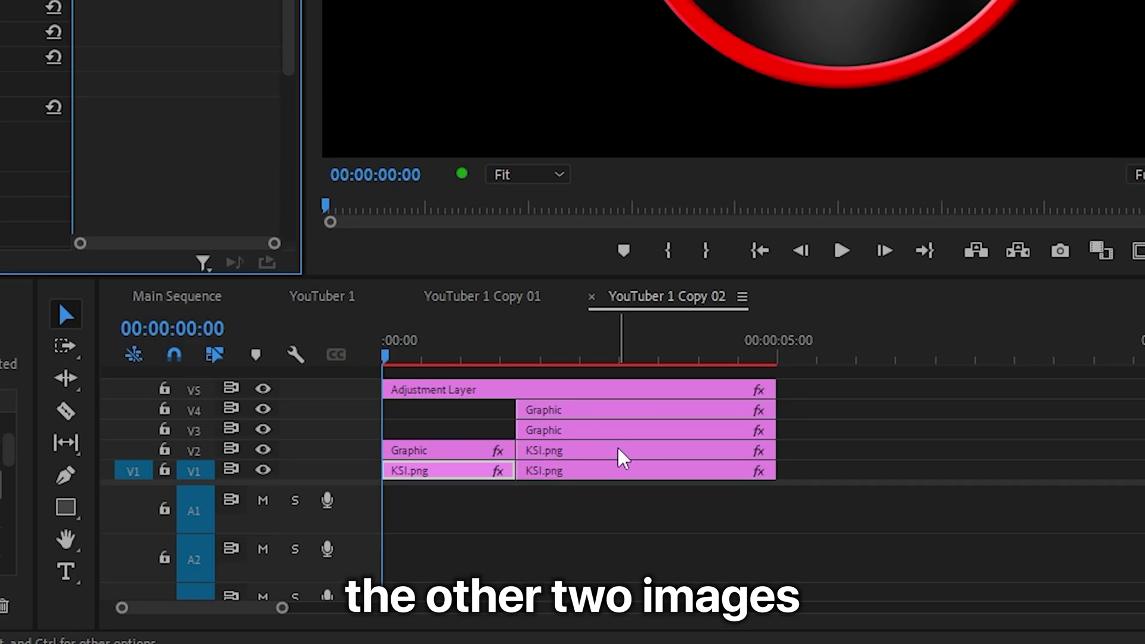
left_click(621, 455)
left_click(612, 471, "shift")
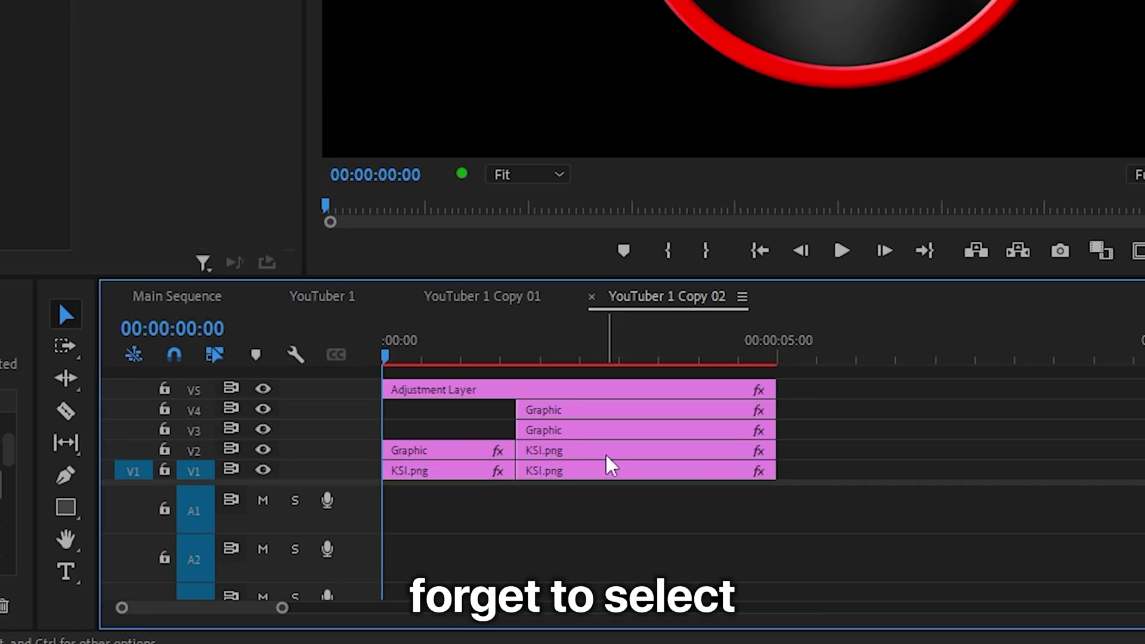
key("ctrl+v")
Set the top KSI layer's blend mode to Screen and select the first MrBeast.png clip.
left_click(206, 405)
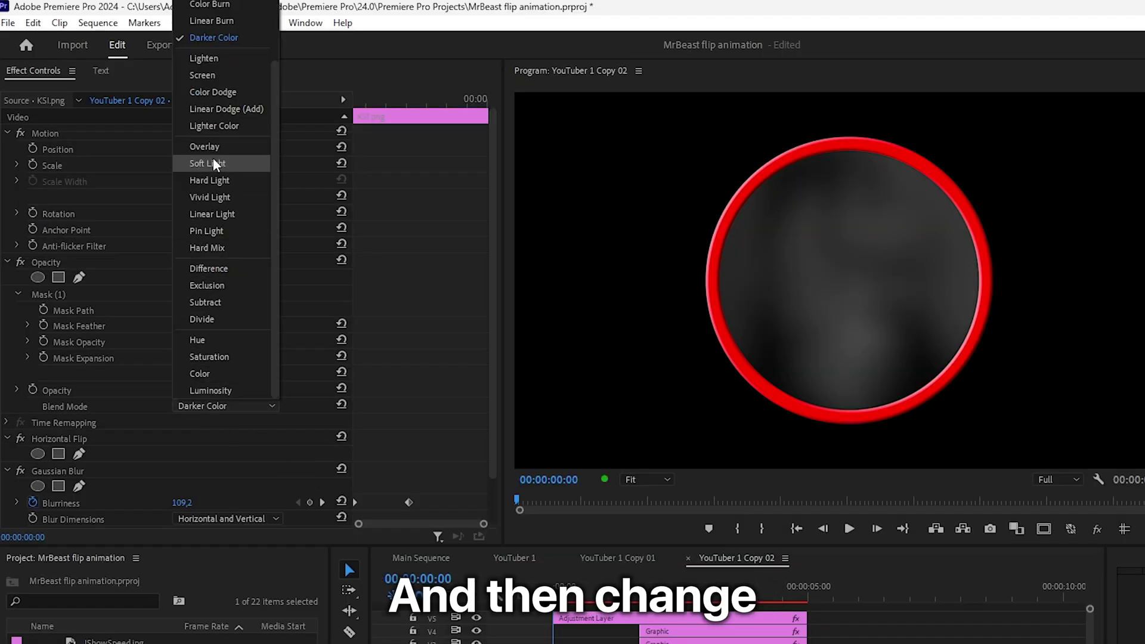
left_click(209, 75)
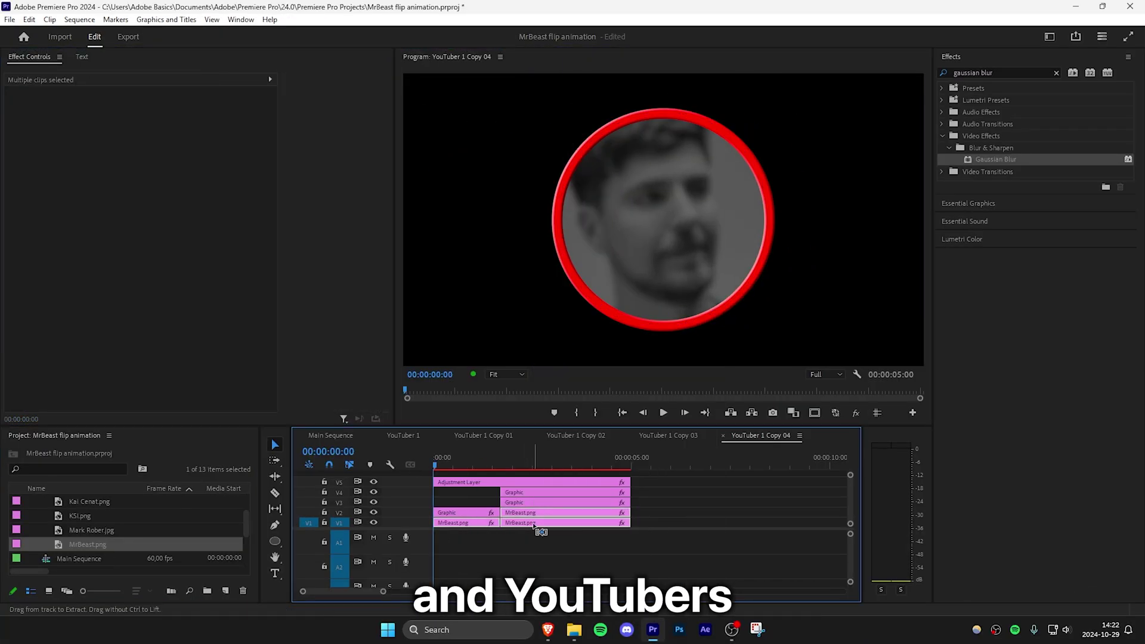
left_click(534, 523)
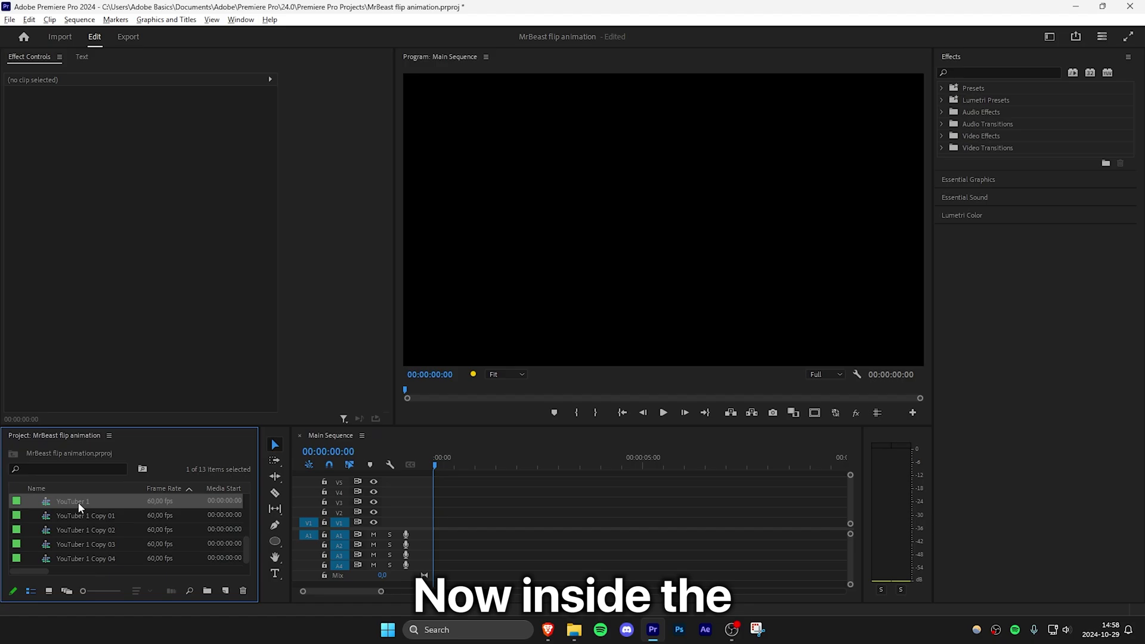
Place the YouTuber 1 sequence into Main Sequence and shrink its profile circle to about 38% scale.
left_click_drag(78, 503, 435, 523)
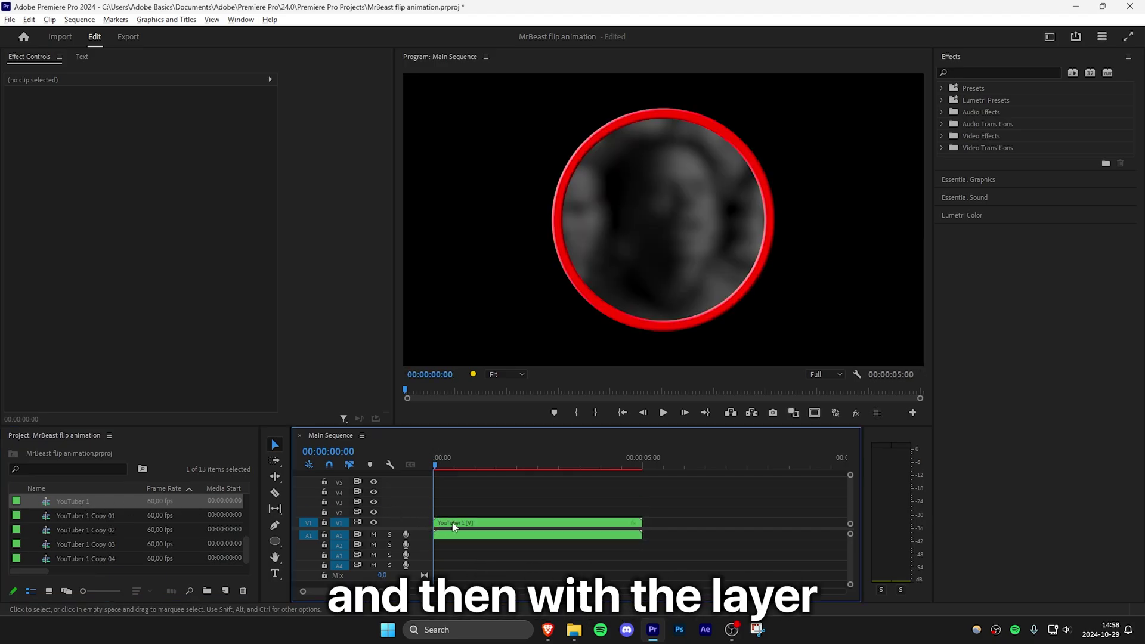
left_click(464, 524)
left_click_drag(145, 130, 167, 118)
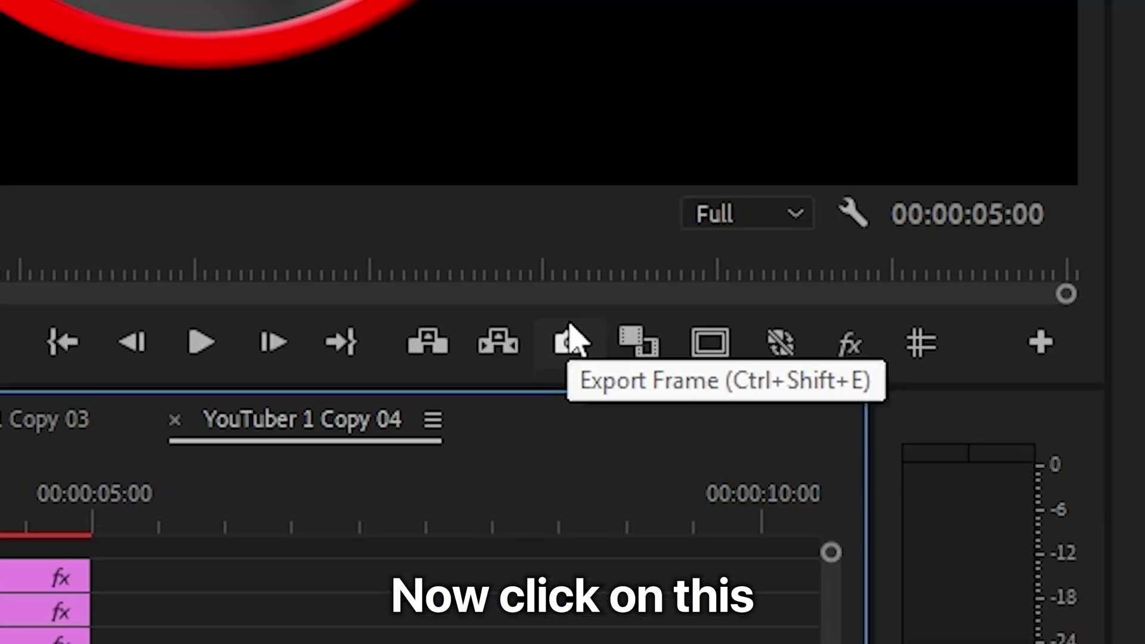
Export the current Copy 04 frame as a still with Import into project ticked.
left_click(773, 412)
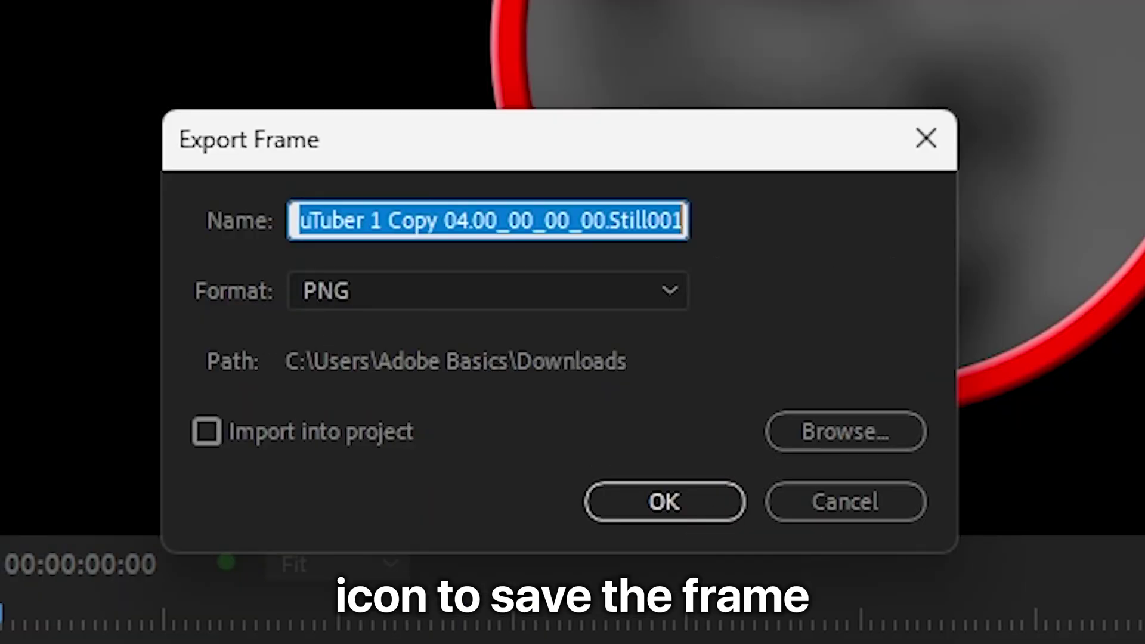
left_click(327, 447)
left_click(327, 448)
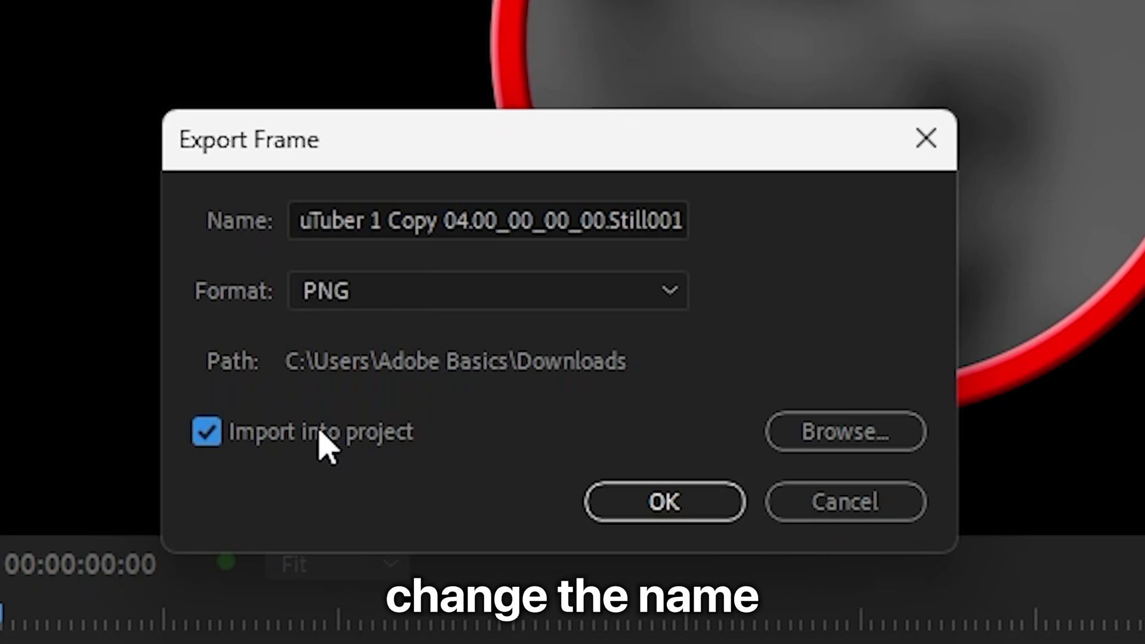
left_click(674, 507)
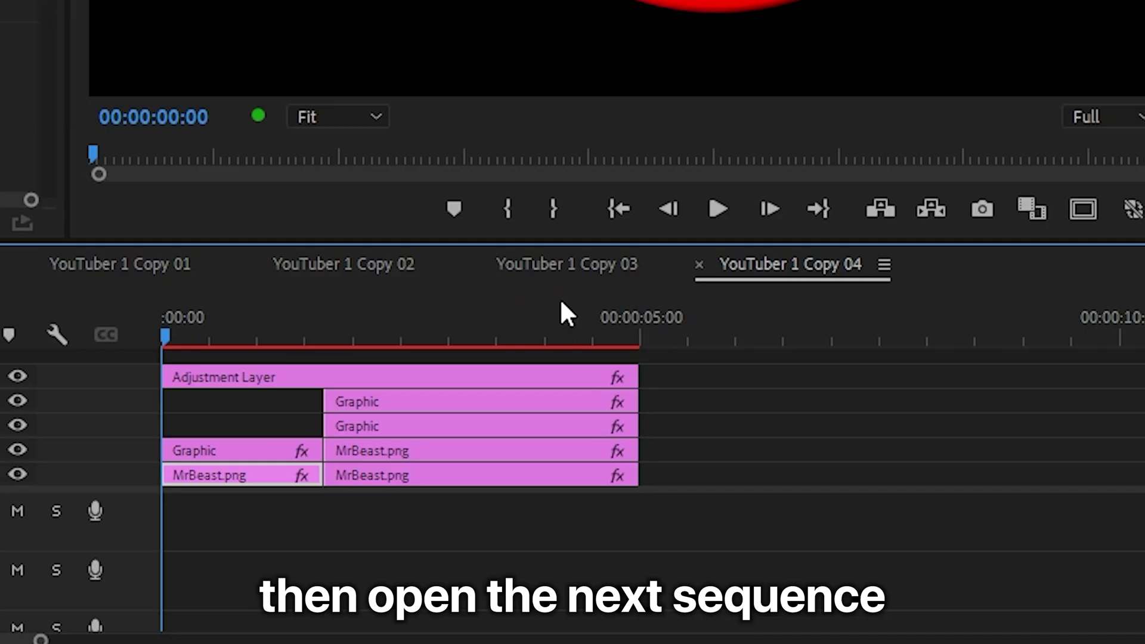
In YouTuber 1 Copy 03, go to frame 00:00:00:50 and export it as a still.
left_click(633, 256)
mouse_move(241, 337)
left_mouse_down()
mouse_move(294, 339)
mouse_move(257, 336)
left_mouse_up()
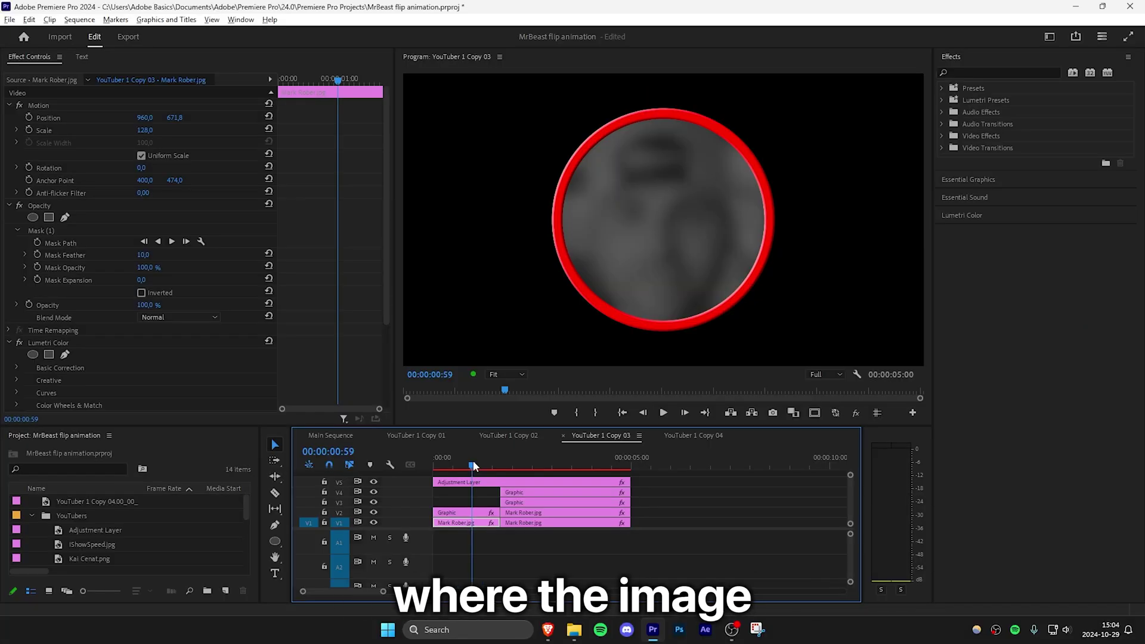
left_click_drag(473, 460, 468, 459)
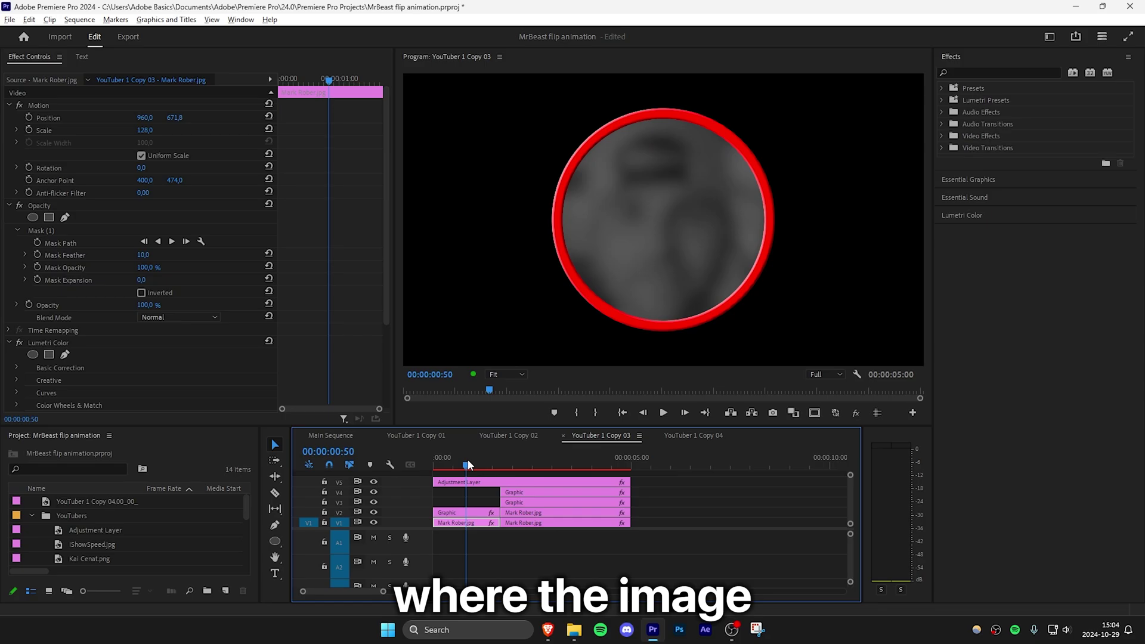
left_click(772, 413)
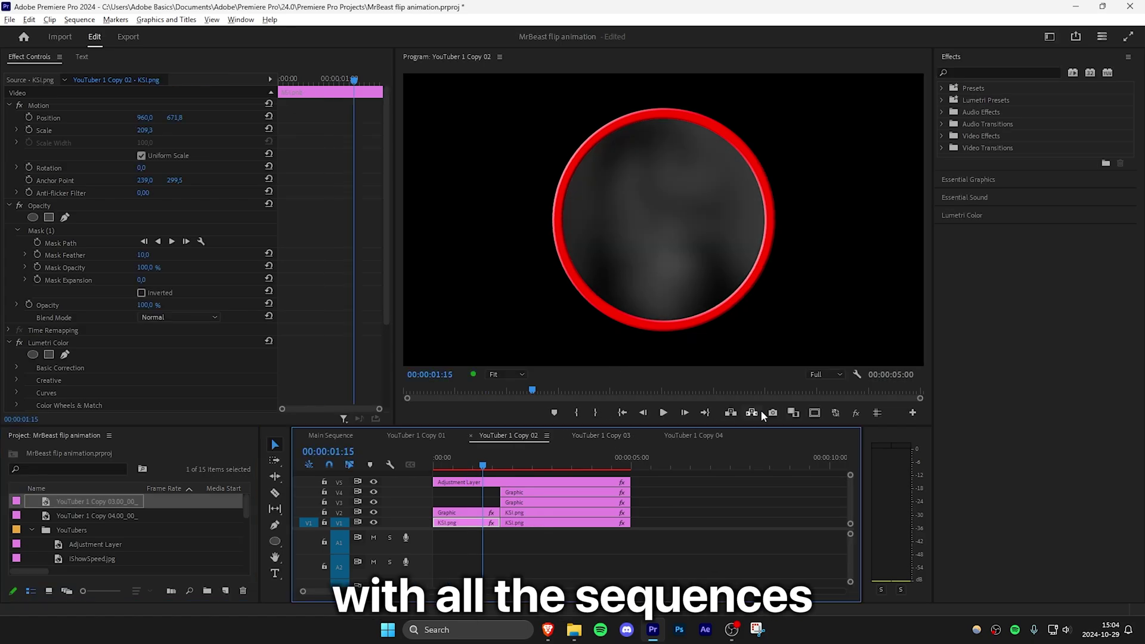
left_click(771, 413)
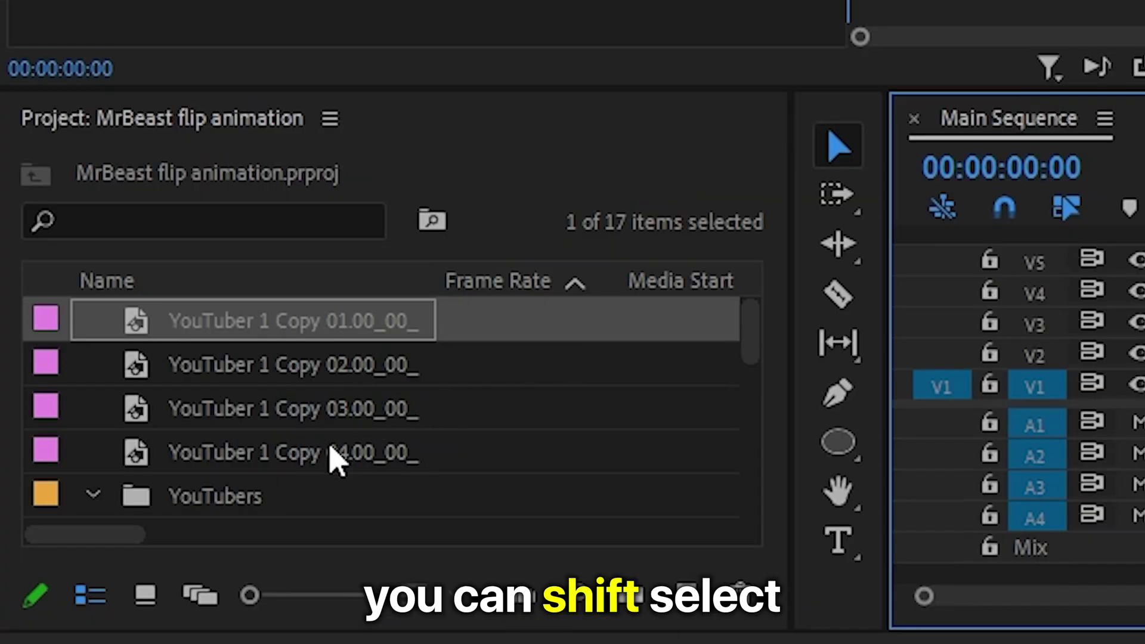
Add the four exported stills to Main Sequence, shrink Copy 01 rightward, and copy its Motion settings.
left_click(110, 545, "shift")
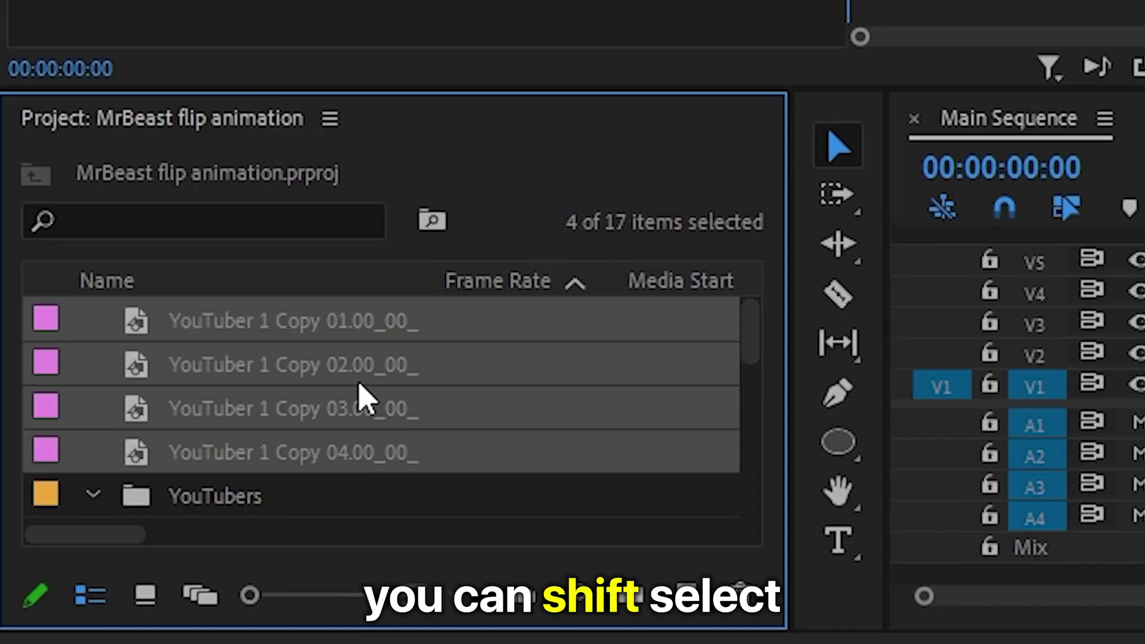
left_click_drag(364, 397, 296, 445)
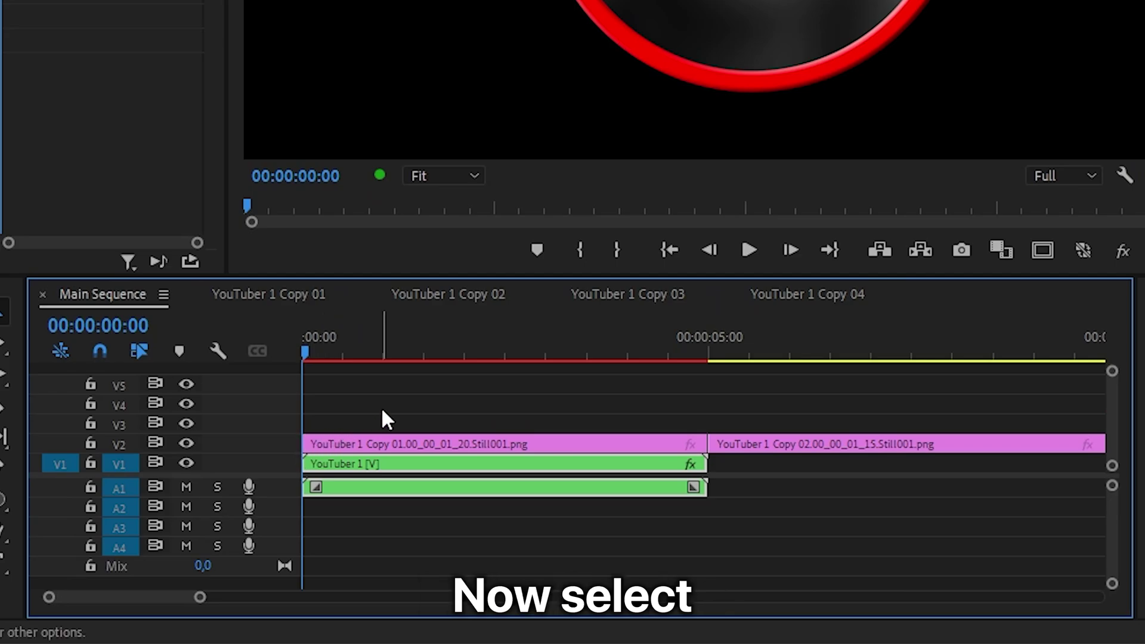
left_click(439, 438)
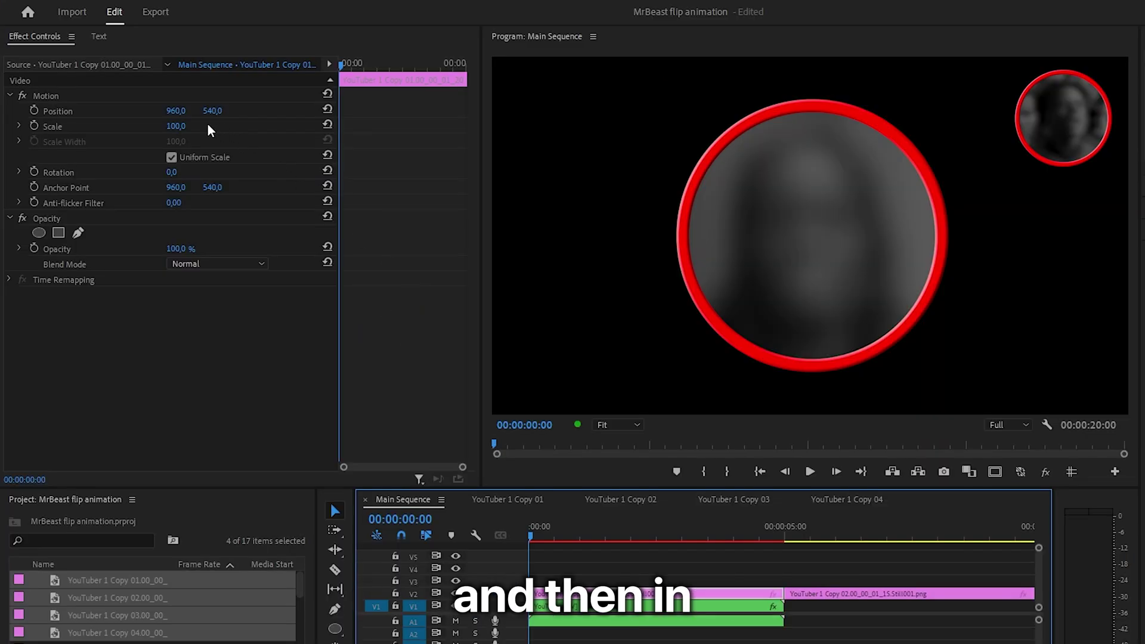
left_click_drag(174, 126, 198, 111)
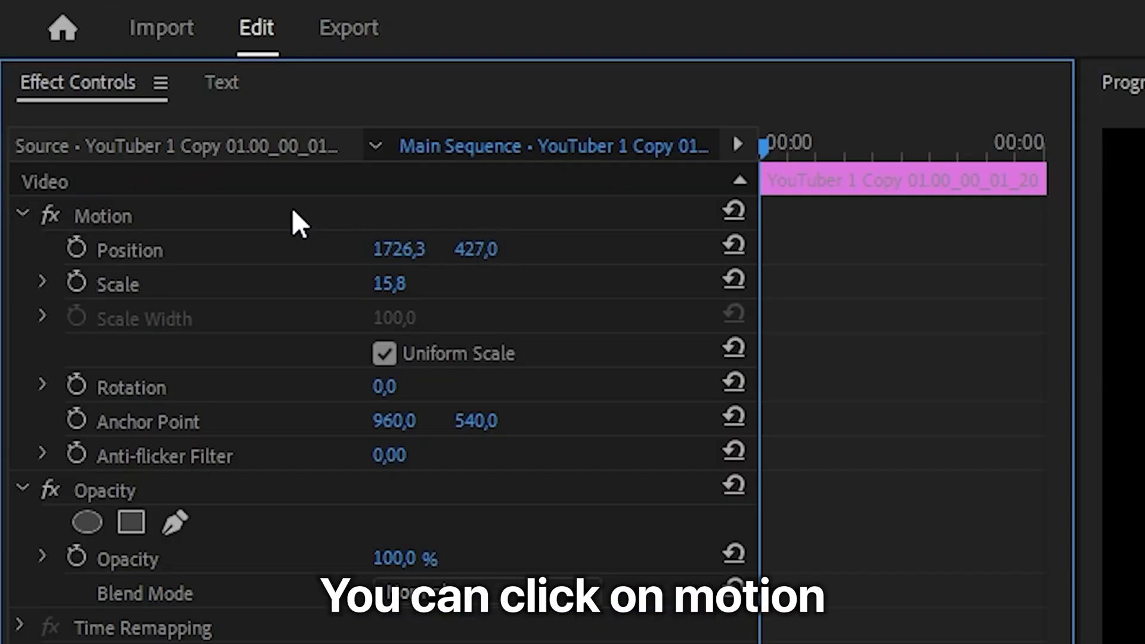
left_click(257, 213)
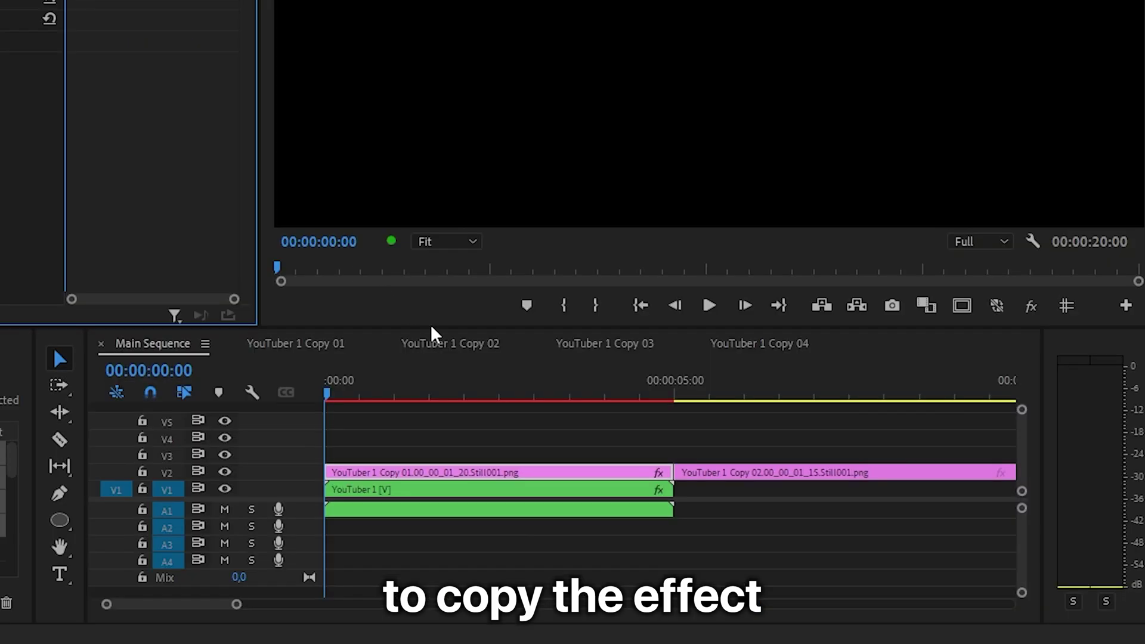
Stack the Copy 02 and Copy 03 stills on V3 and V4 with pasted Motion, each lower in the column.
left_click_drag(799, 481, 421, 461)
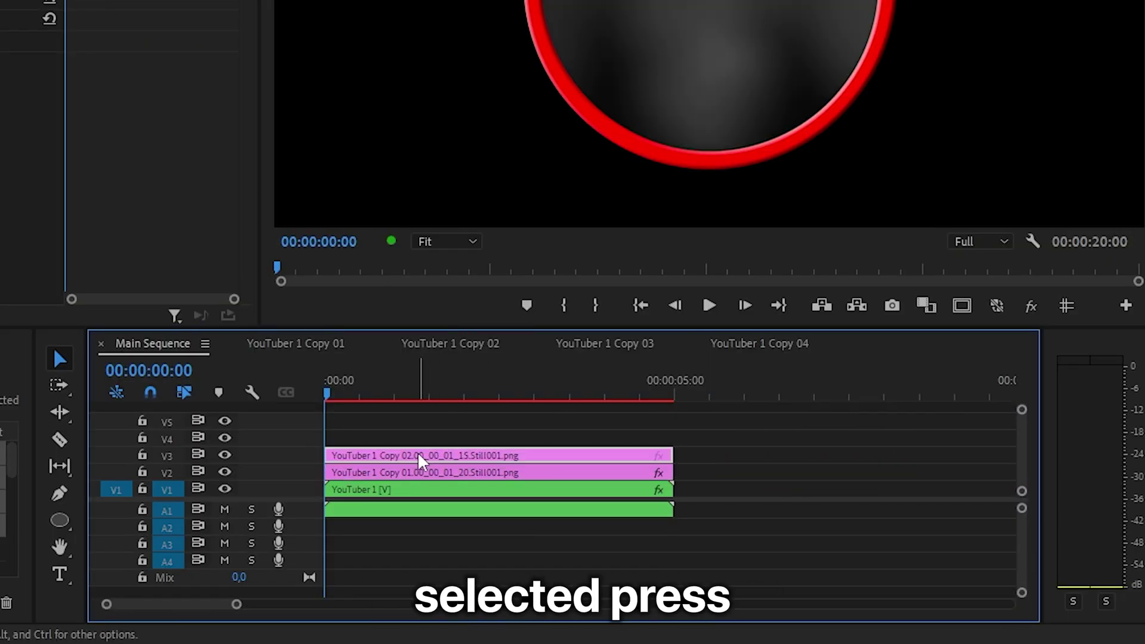
key("ctrl+v")
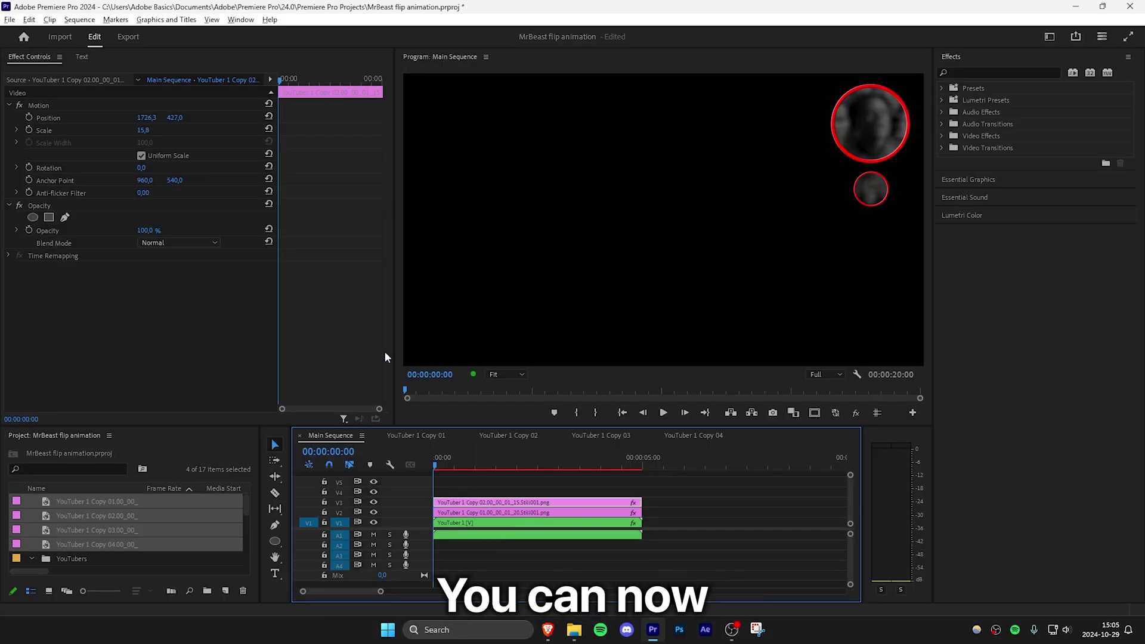
left_click_drag(174, 118, 209, 117)
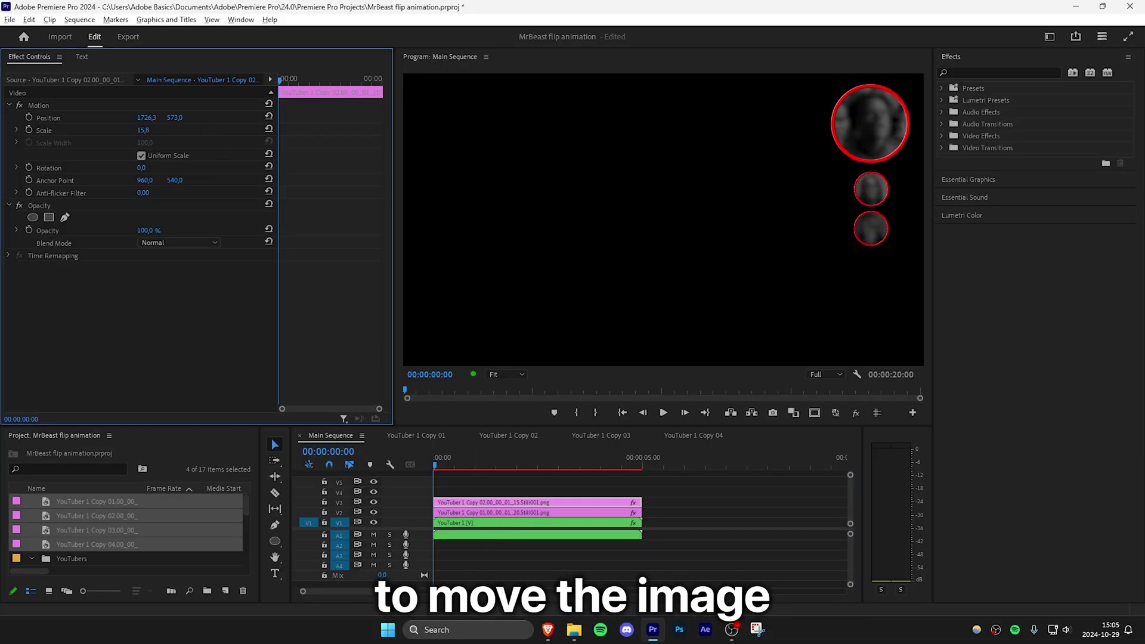
key("backslash")
left_click_drag(653, 511, 453, 490)
key("ctrl+v")
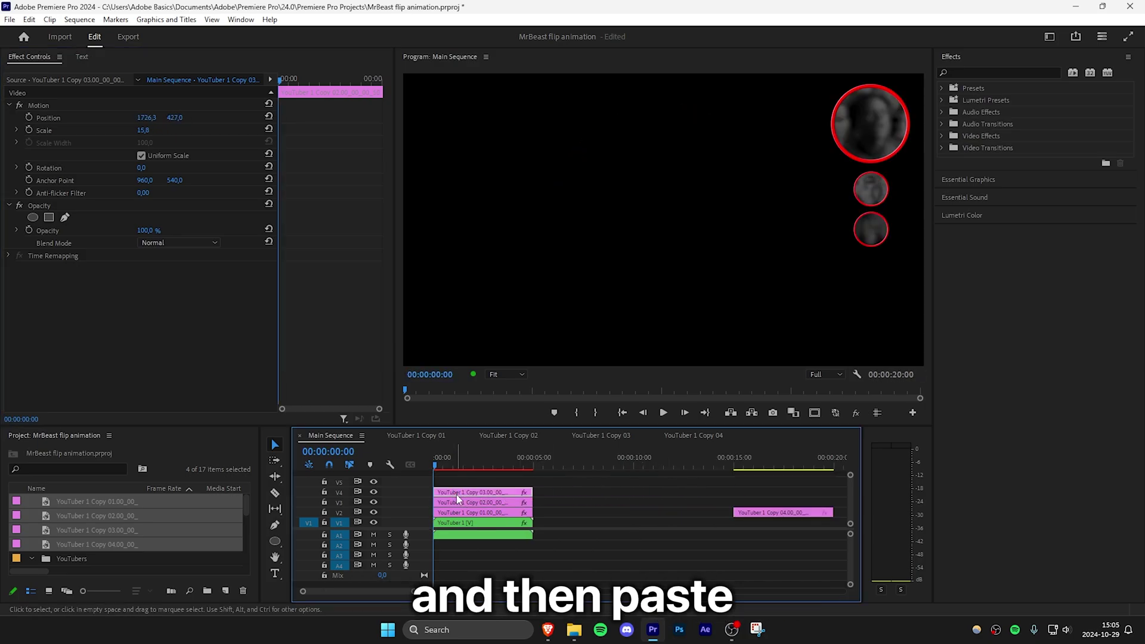
left_click_drag(175, 118, 224, 118)
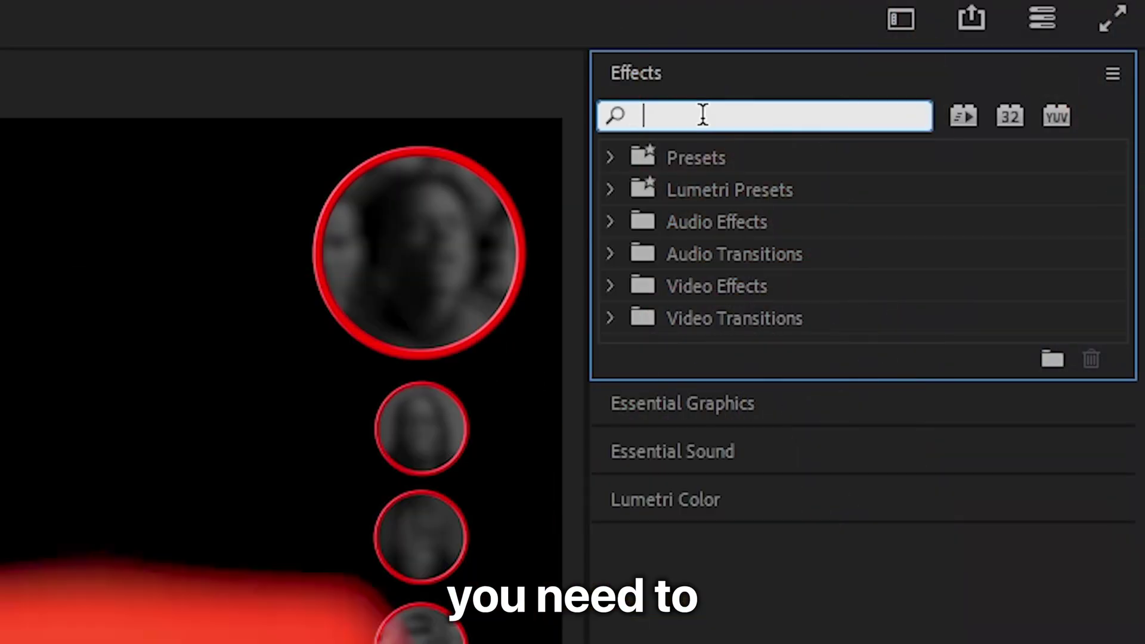
Apply the Transform effect to YouTuber 1 and set a resting Position keyframe at about one second.
type("transform")
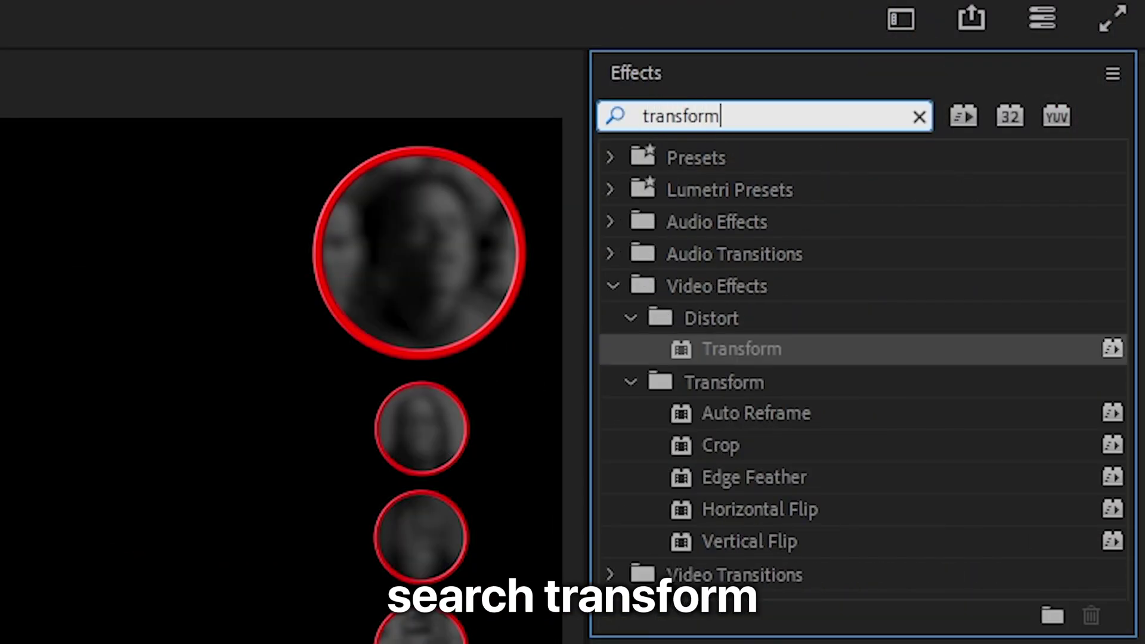
left_click_drag(768, 351, 572, 404)
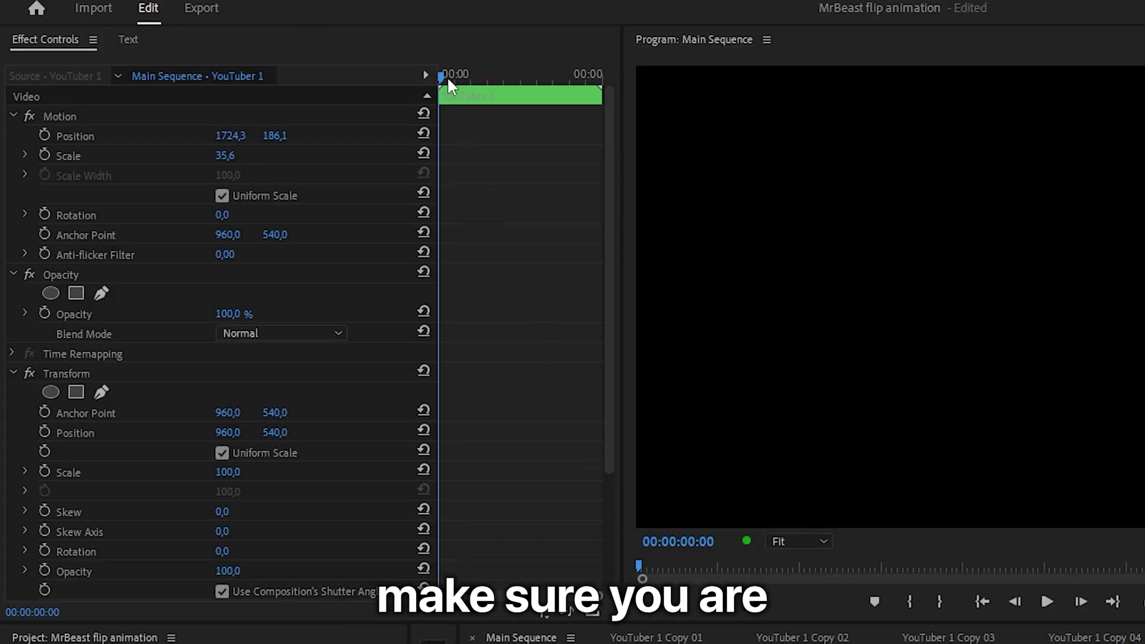
left_click_drag(442, 73, 477, 77)
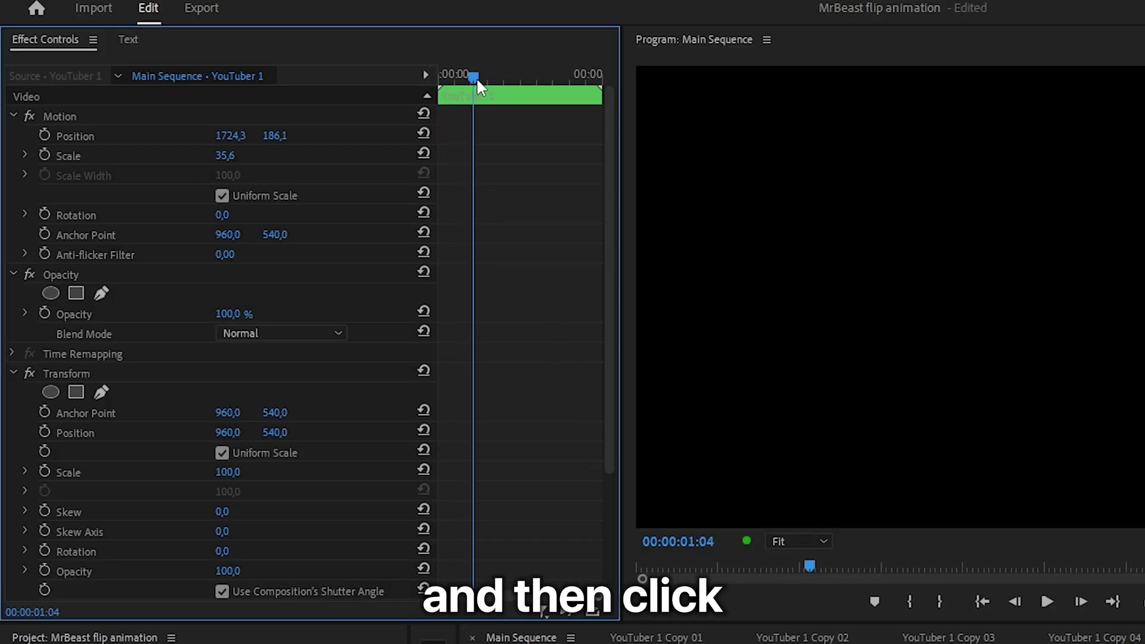
left_click(45, 431)
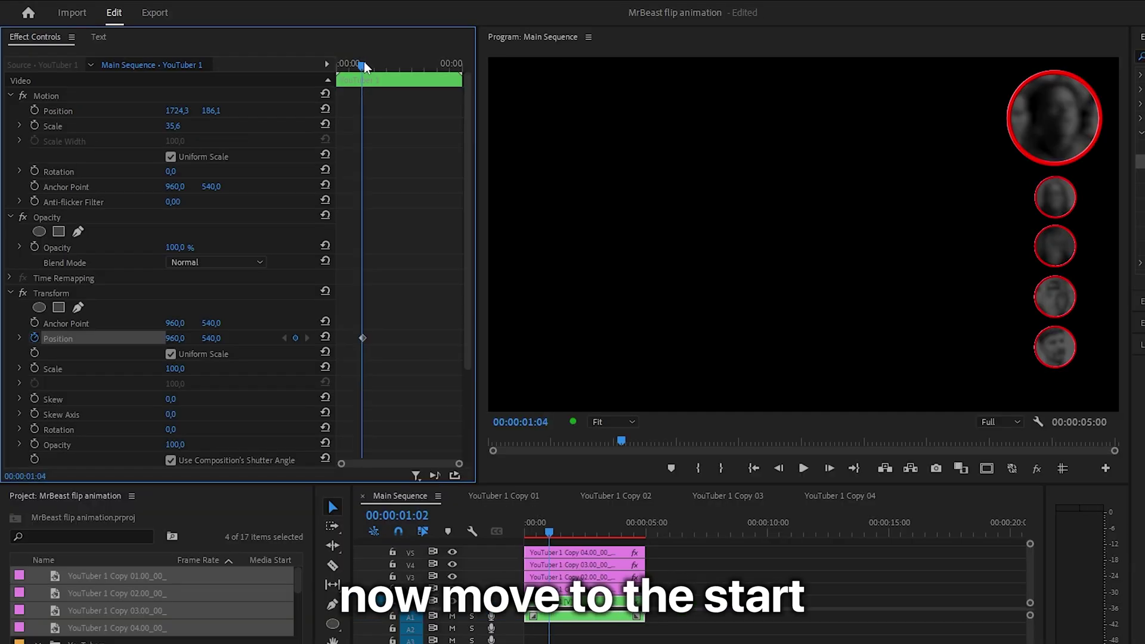
Start the circle off-screen at X 1981, hold it at 00:00:03:06, and slide it out to 1989 at four seconds.
left_click_drag(473, 72, 417, 78)
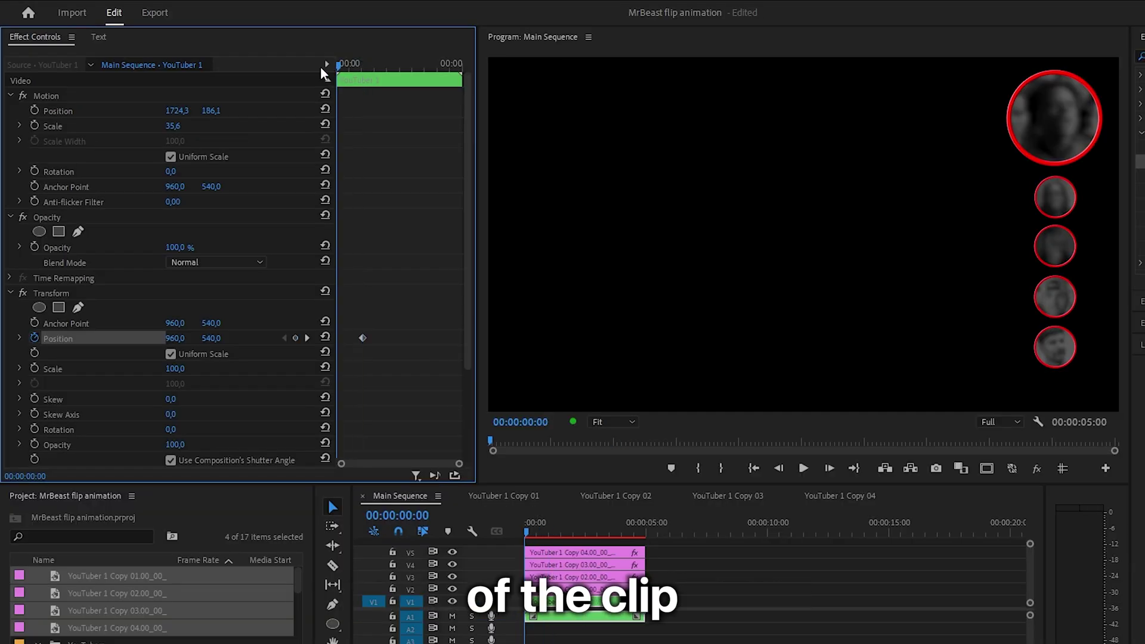
left_click_drag(179, 338, 316, 337)
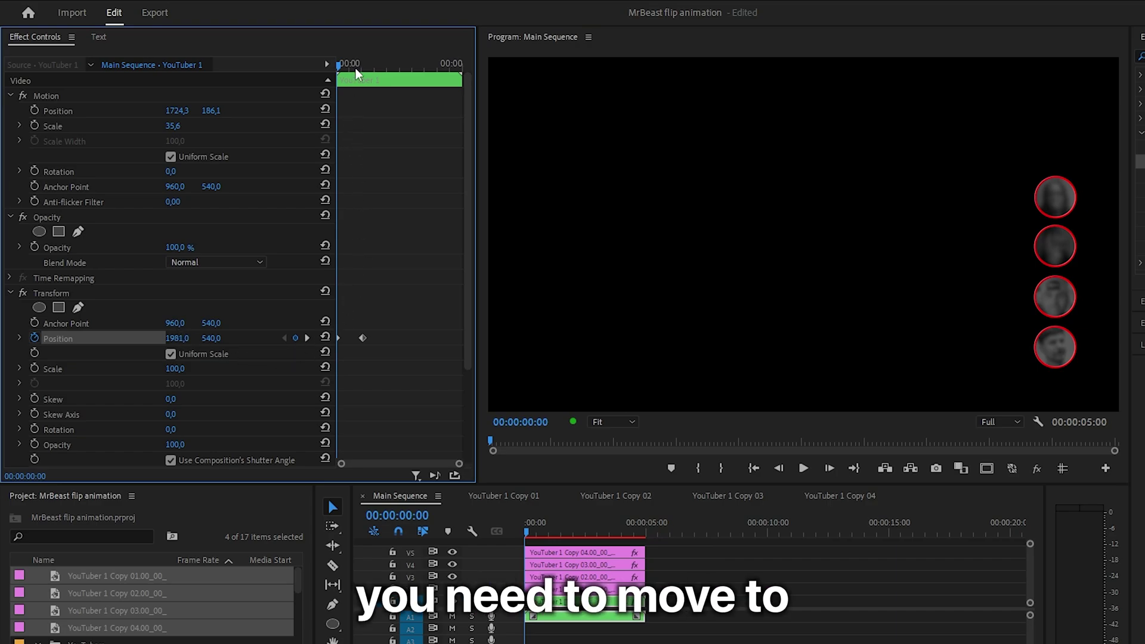
left_click_drag(356, 68, 417, 64)
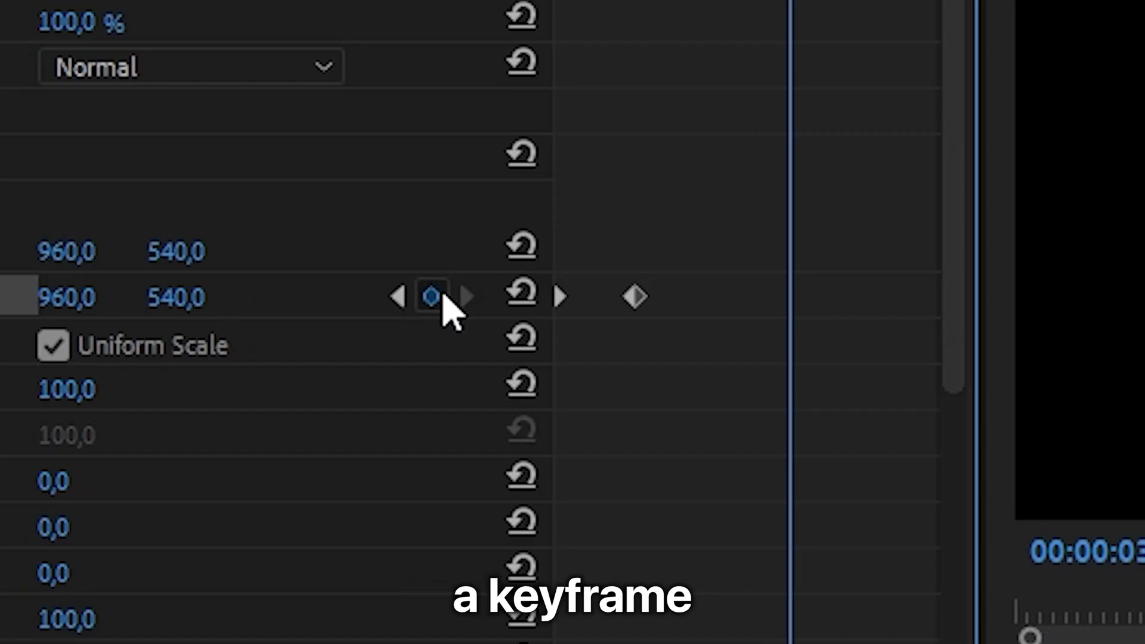
left_click(295, 339)
left_click_drag(420, 58, 438, 65)
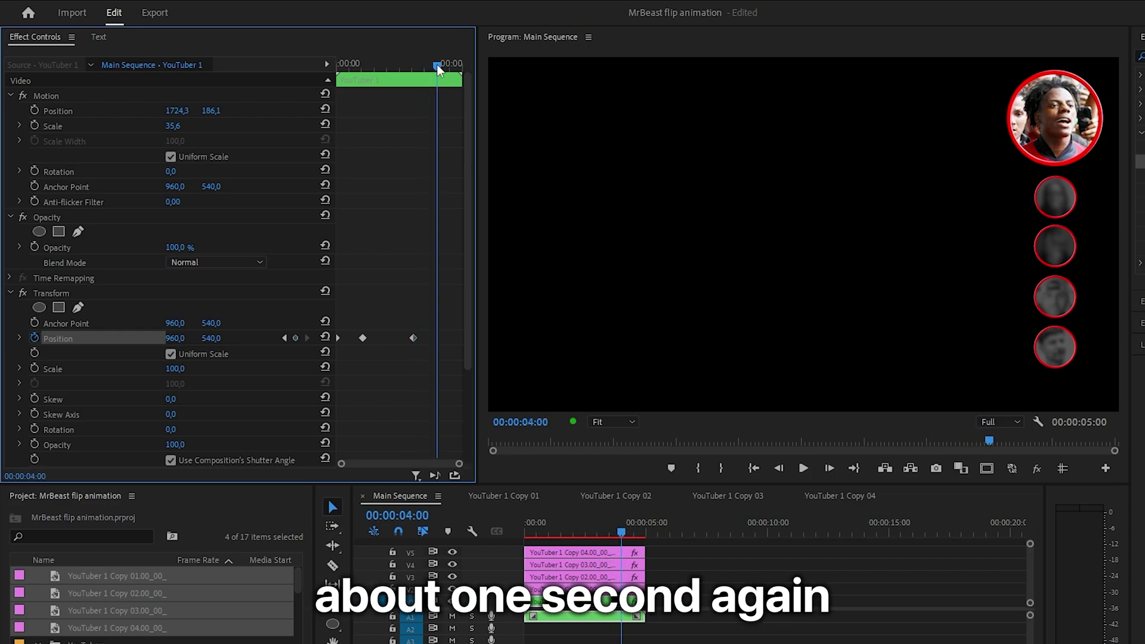
left_click_drag(179, 338, 792, 338)
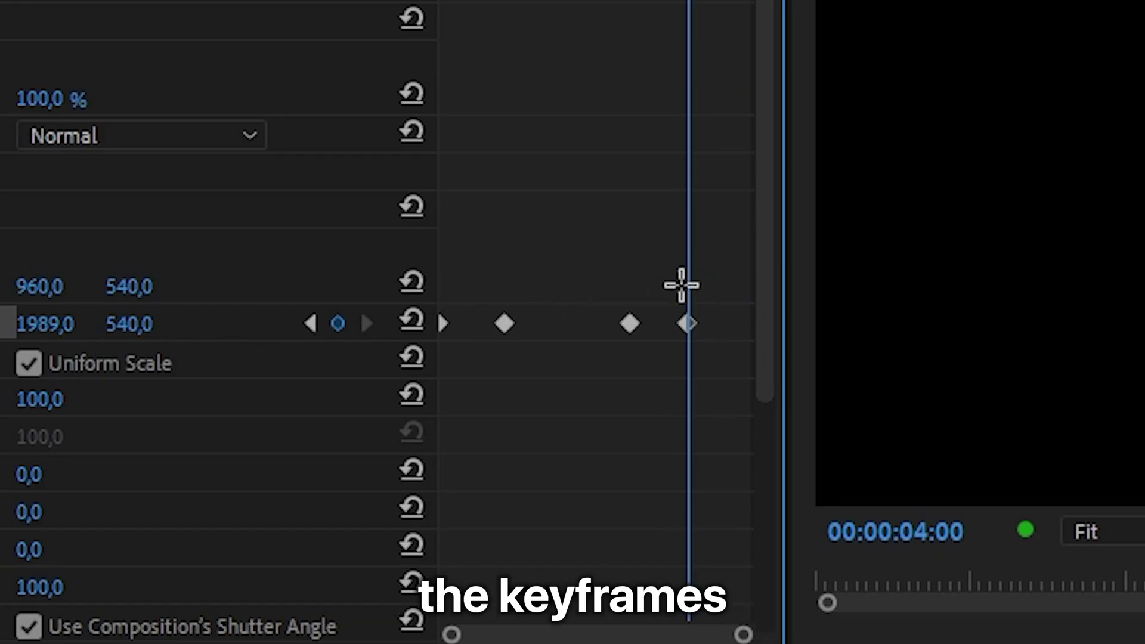
Apply Temporal Interpolation Ease In and Ease Out to all the Transform Position keyframes.
left_click_drag(680, 284, 340, 398)
right_click(688, 324)
mouse_move(904, 628)
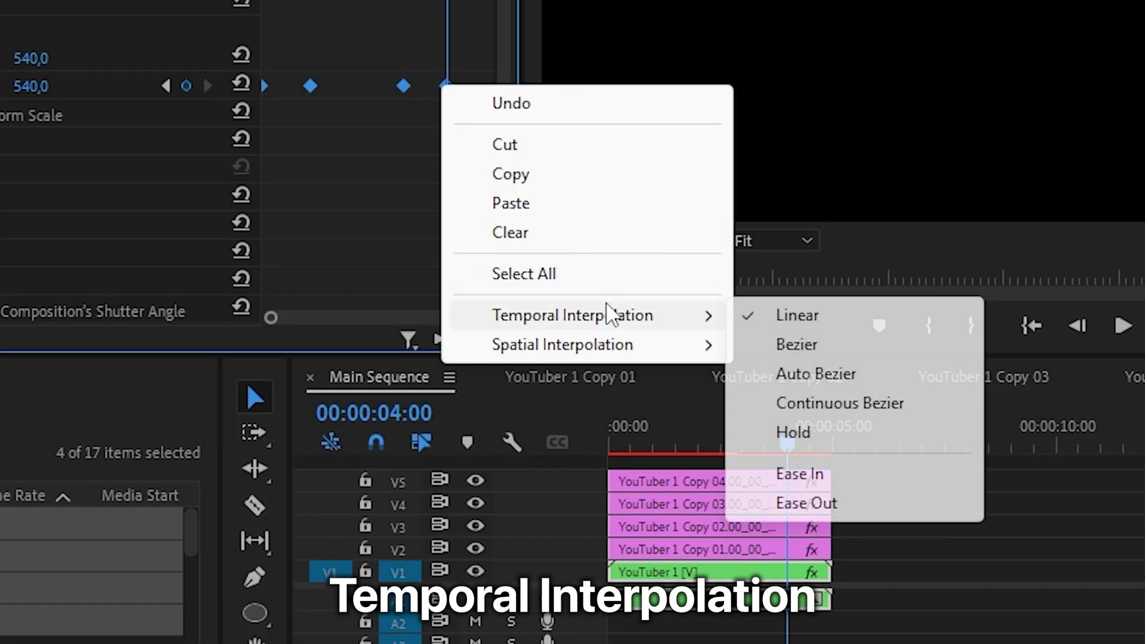
left_click(1144, 643)
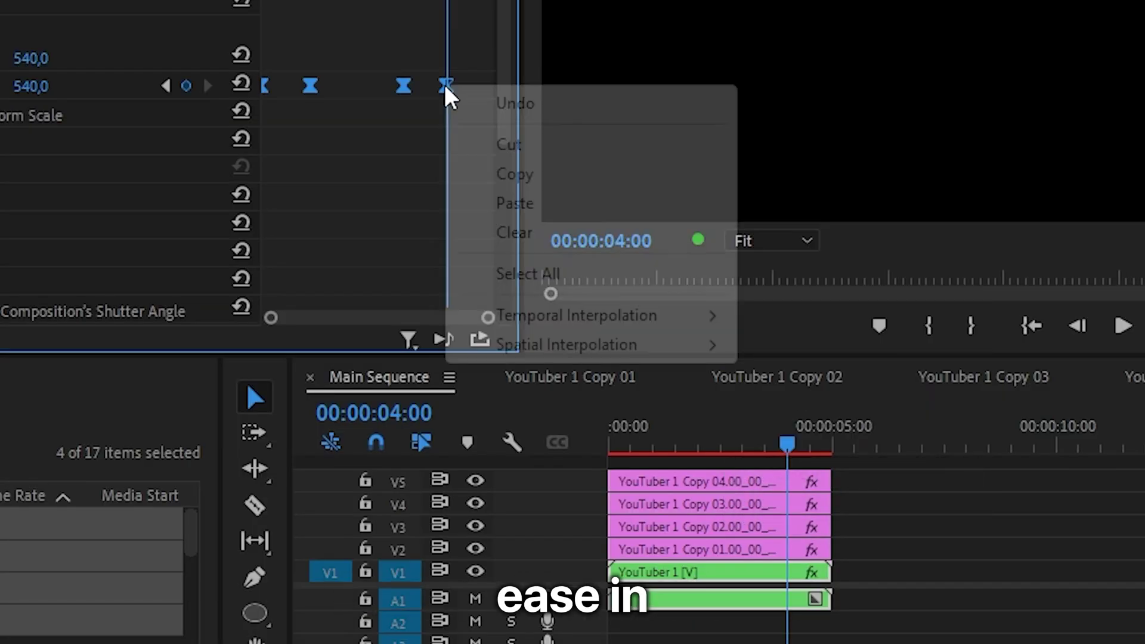
mouse_move(708, 320)
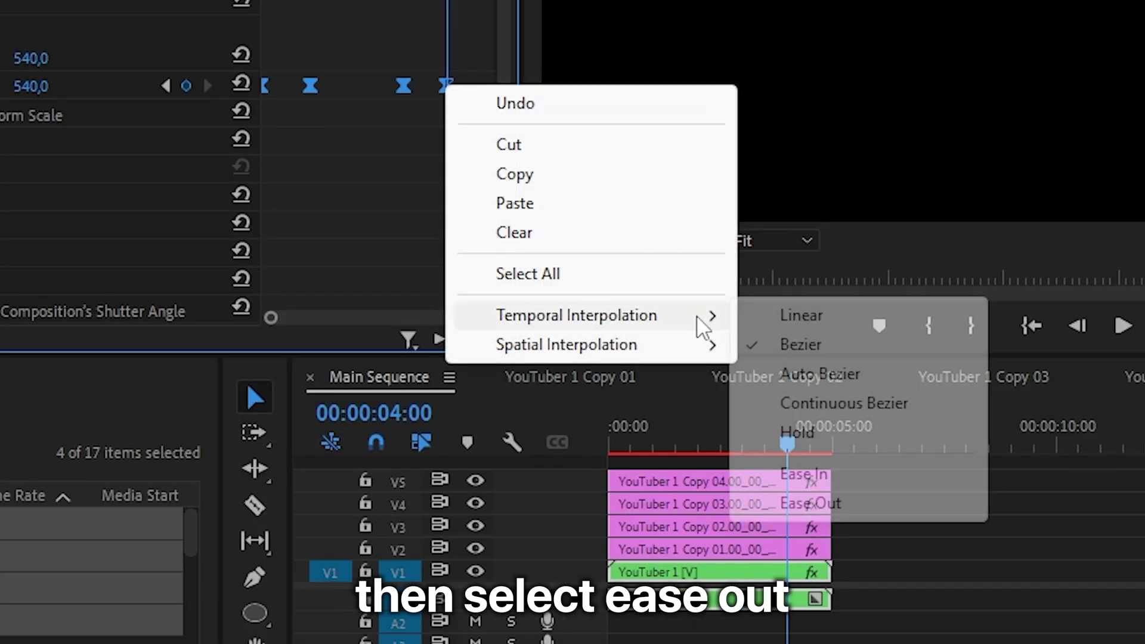
left_click(865, 502)
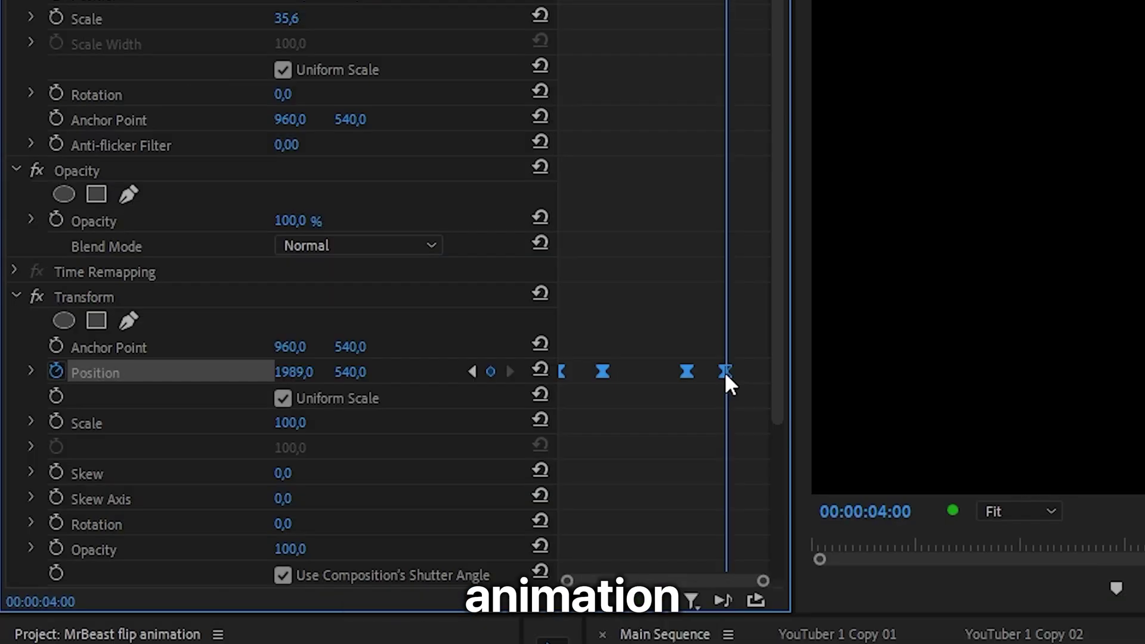
left_click(24, 369)
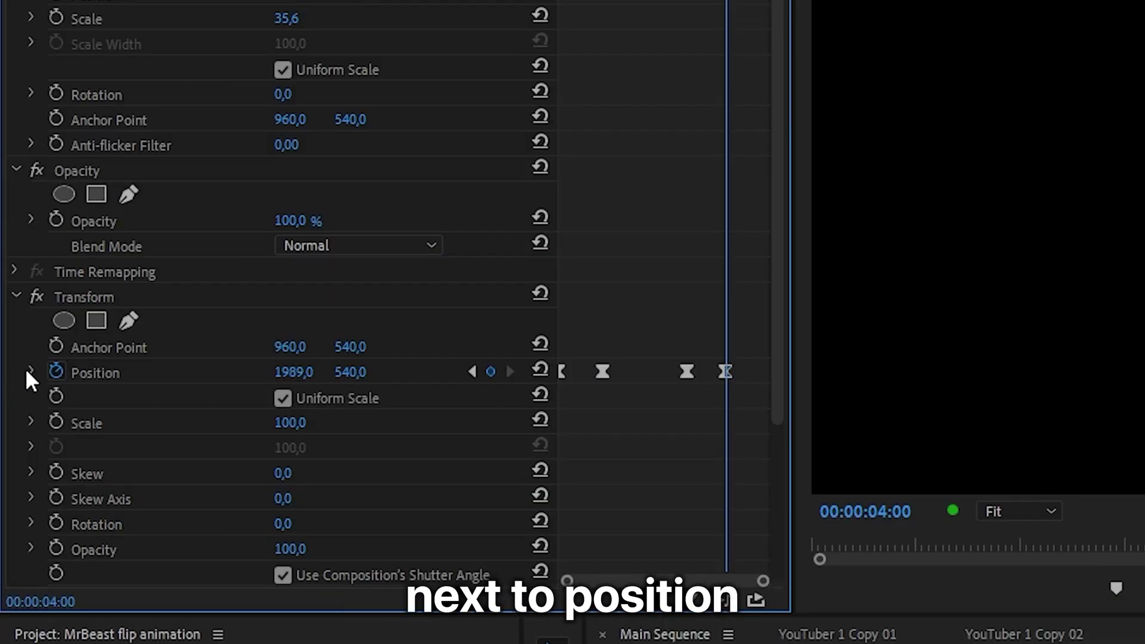
Reshape the Position velocity curve so the slide-in starts fast at 3227,8 and the slide-out peaks late.
left_click(30, 369)
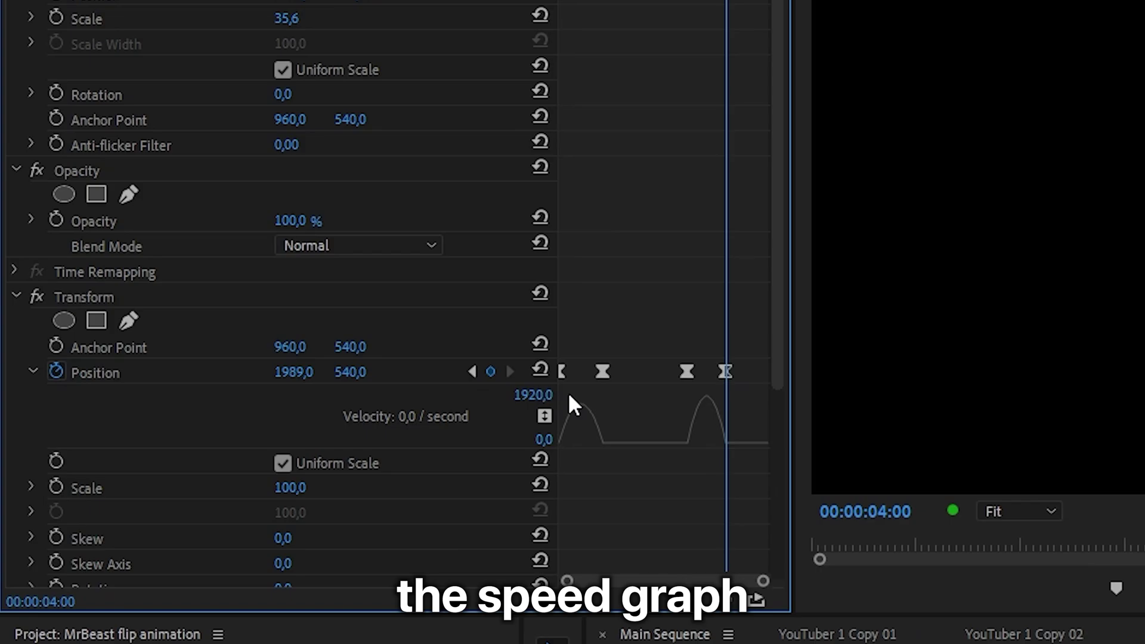
left_click(601, 372)
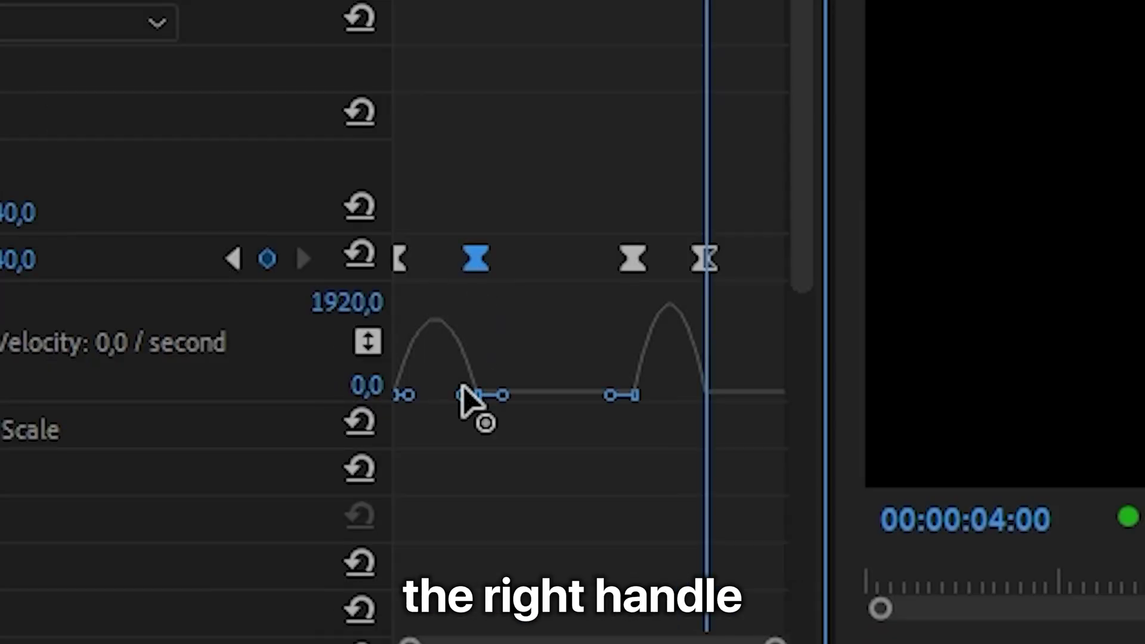
left_click_drag(463, 395, 437, 396)
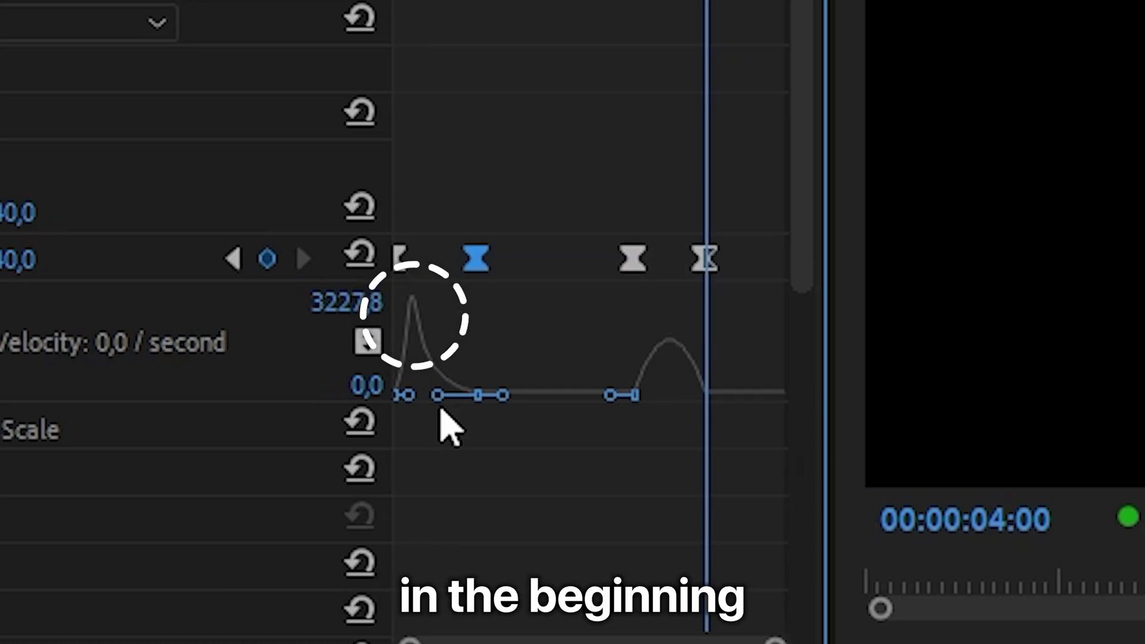
left_click(704, 263)
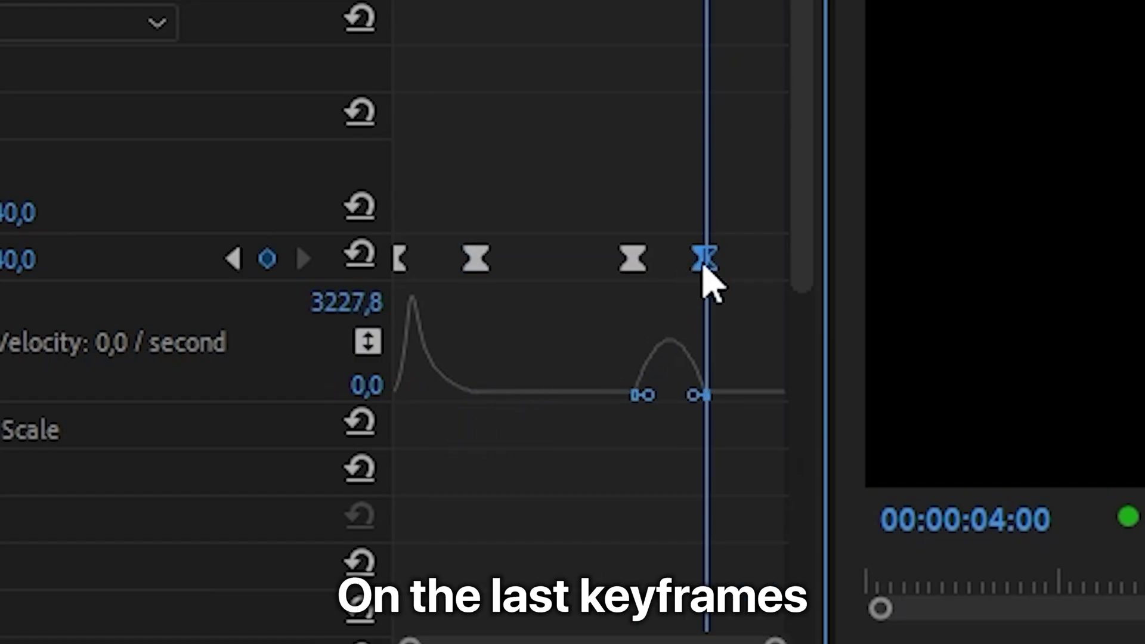
left_click(649, 394)
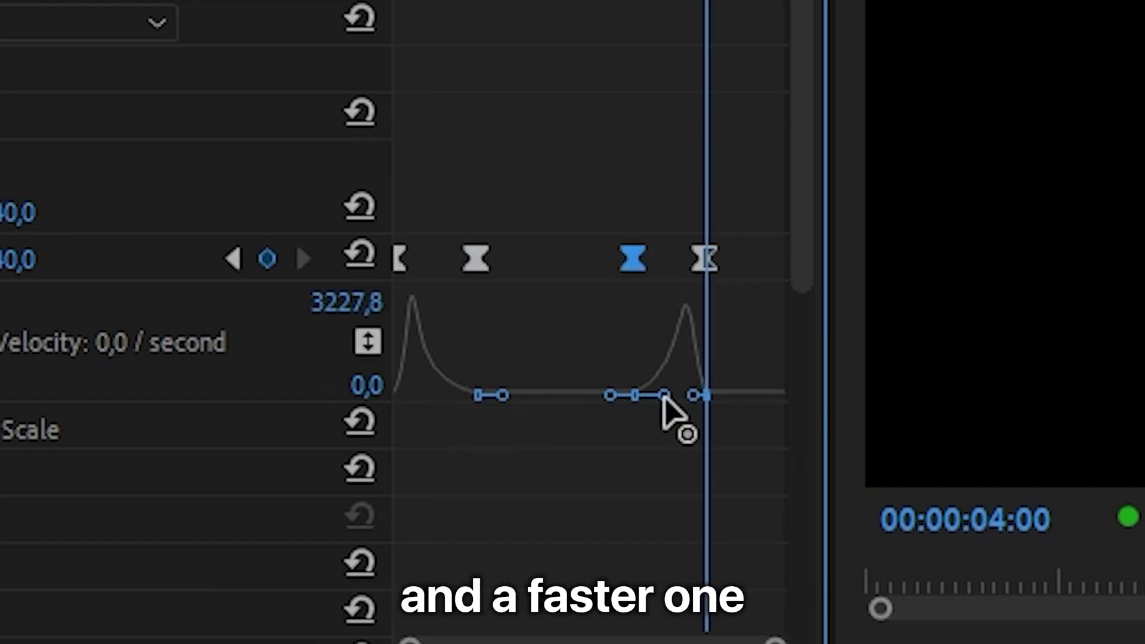
scroll(624, 492, "down", 5)
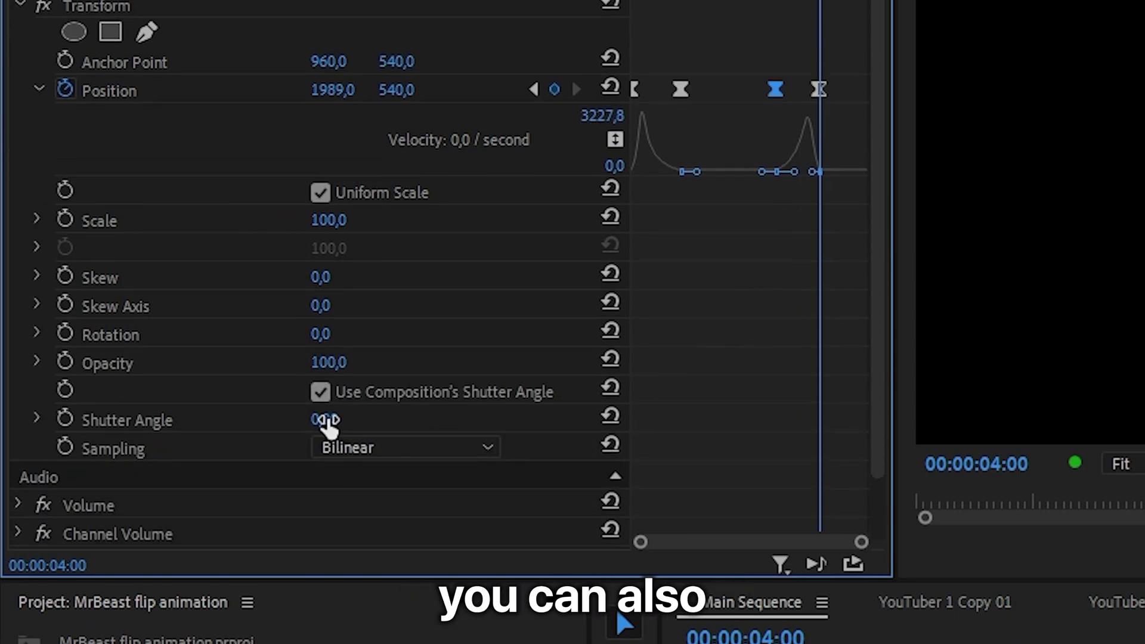
Set the Transform Shutter Angle to 360, preview the slide, and copy the Transform effect toward the Copy 01 clip.
left_click_drag(327, 421, 349, 421)
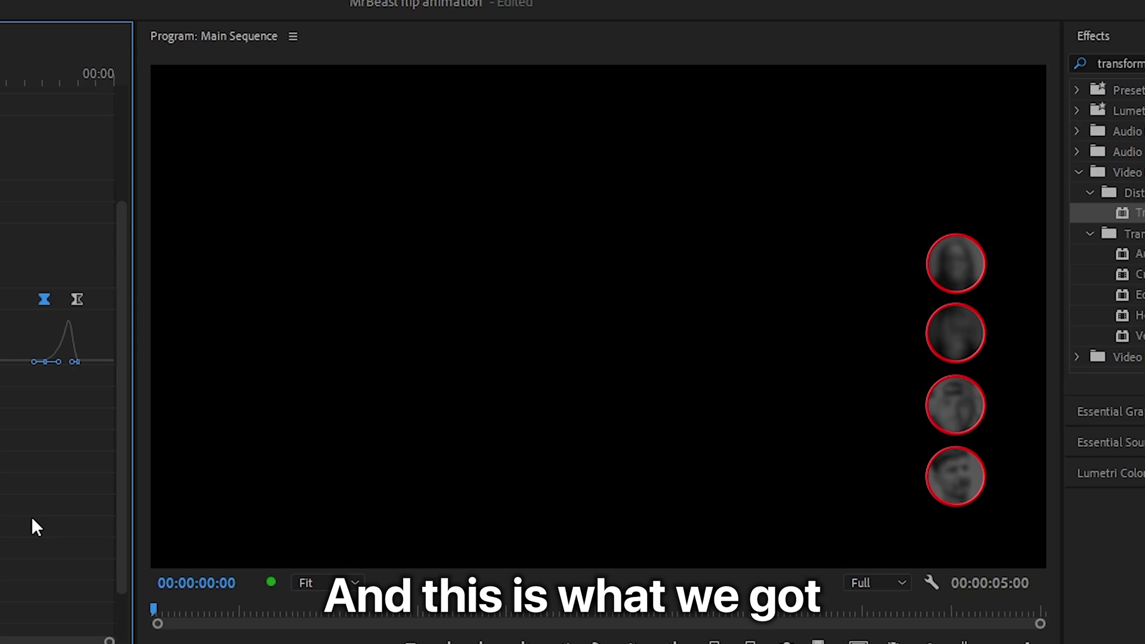
key("space")
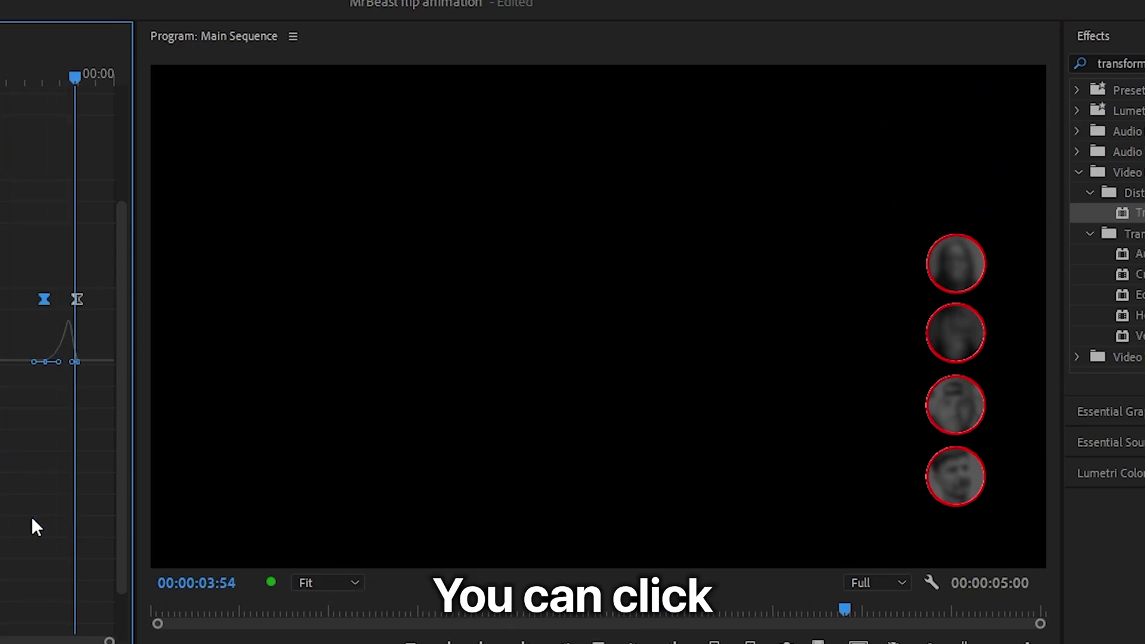
left_click(173, 238)
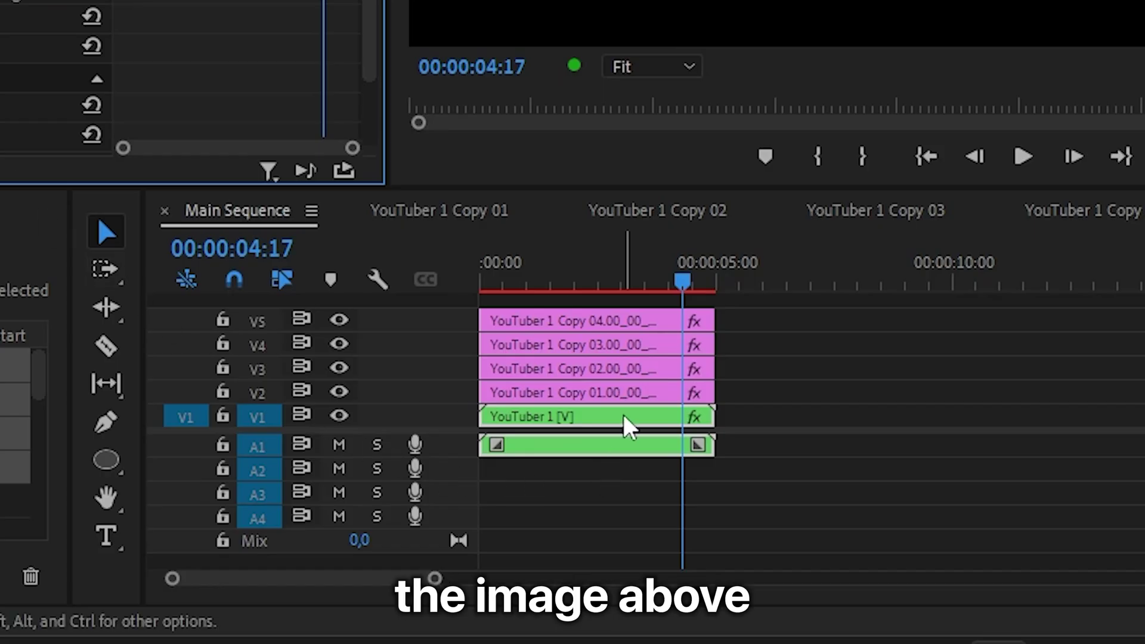
left_click(606, 393)
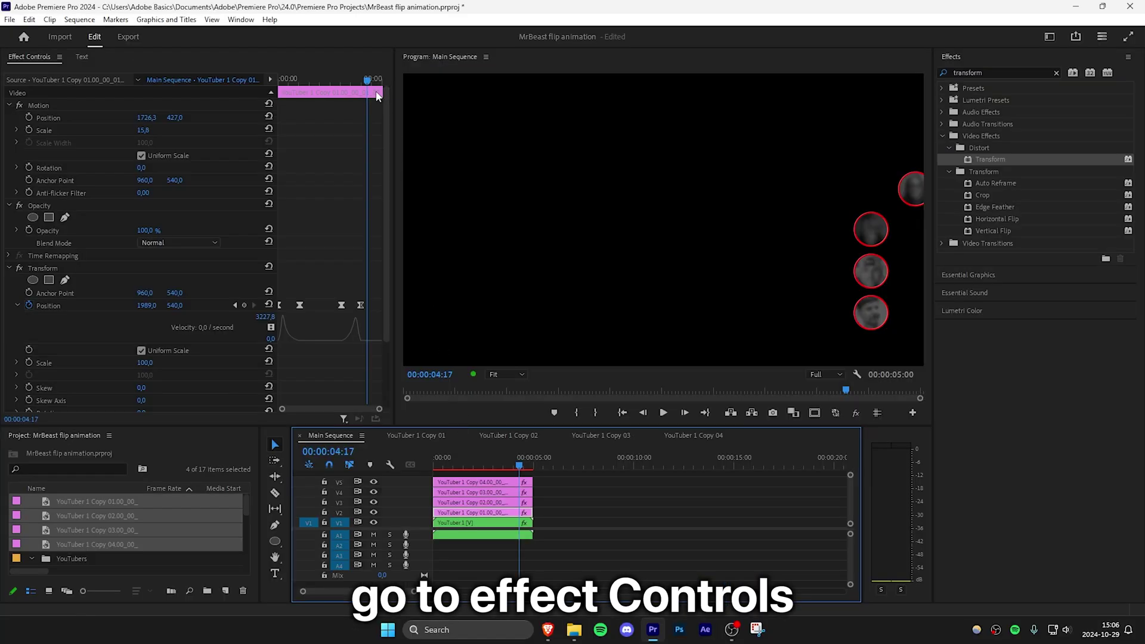
Set Copy 01's Transform Position X to 2361 at the first keyframe and 2729 at the last, then copy it to the V3–V5 clips.
left_click_drag(368, 79, 279, 79)
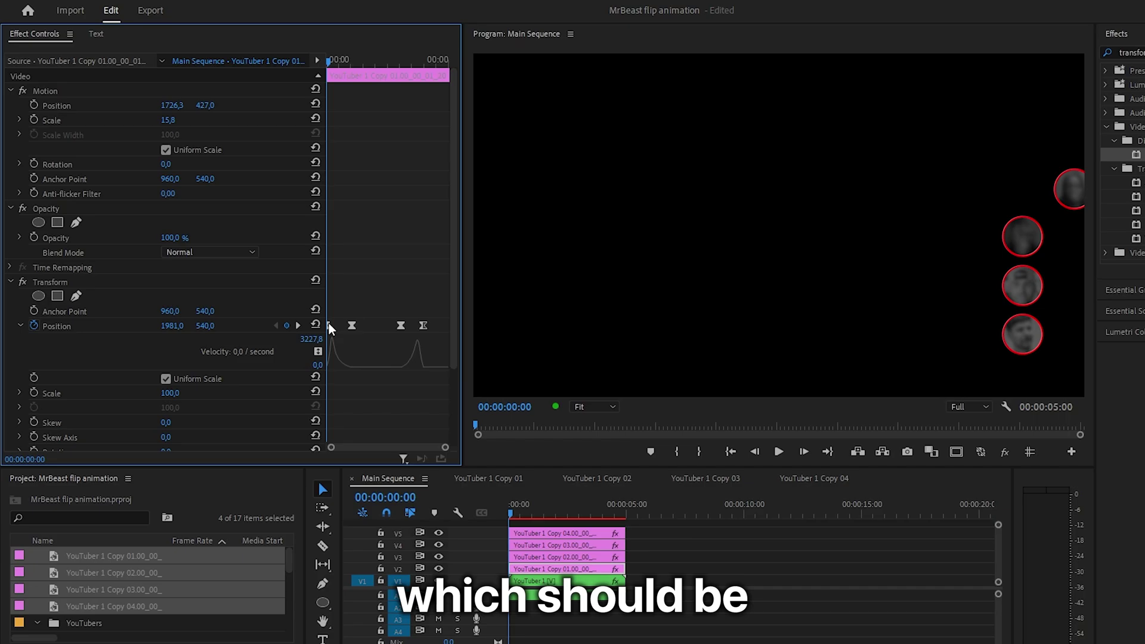
left_click_drag(173, 326, 573, 327)
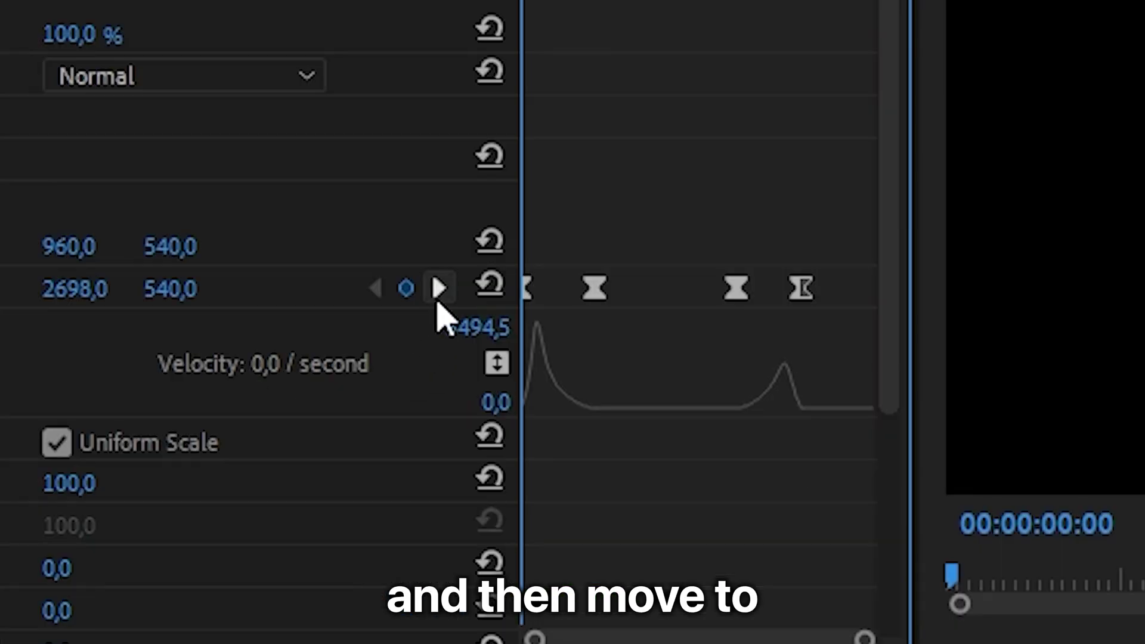
left_click(298, 325)
left_click(297, 325)
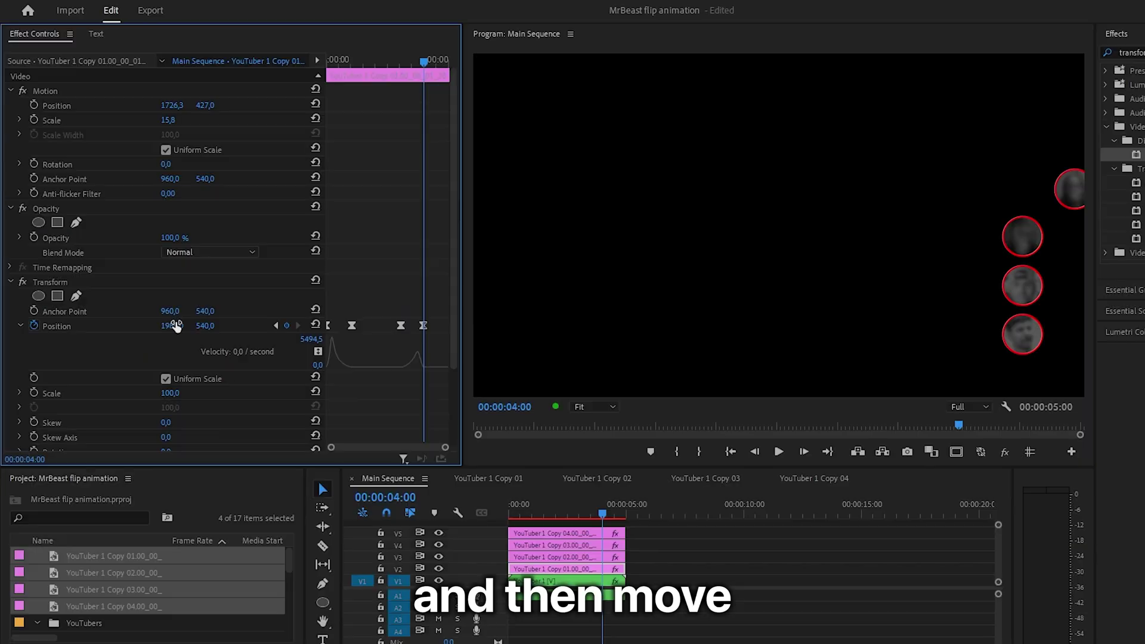
left_click_drag(171, 326, 613, 325)
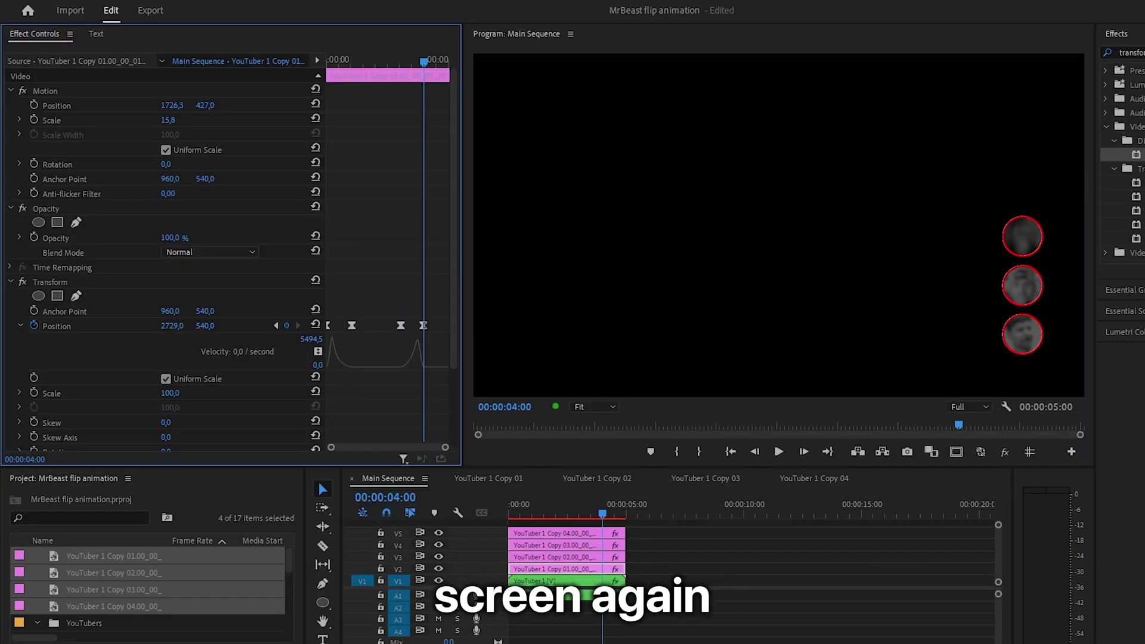
left_click(58, 283)
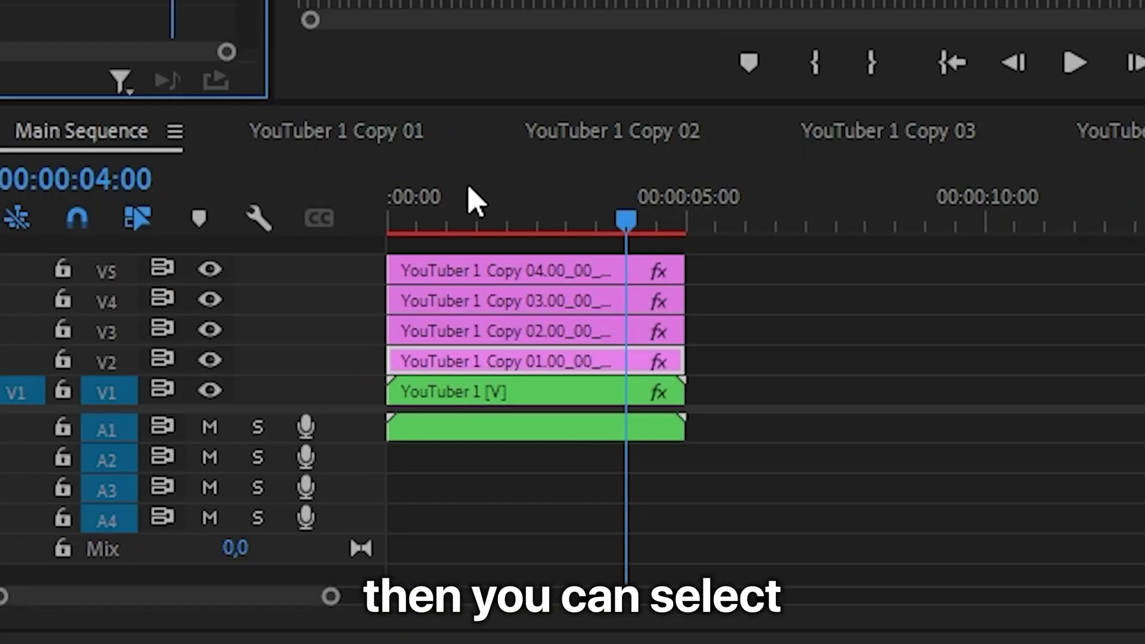
left_click_drag(771, 341, 651, 258)
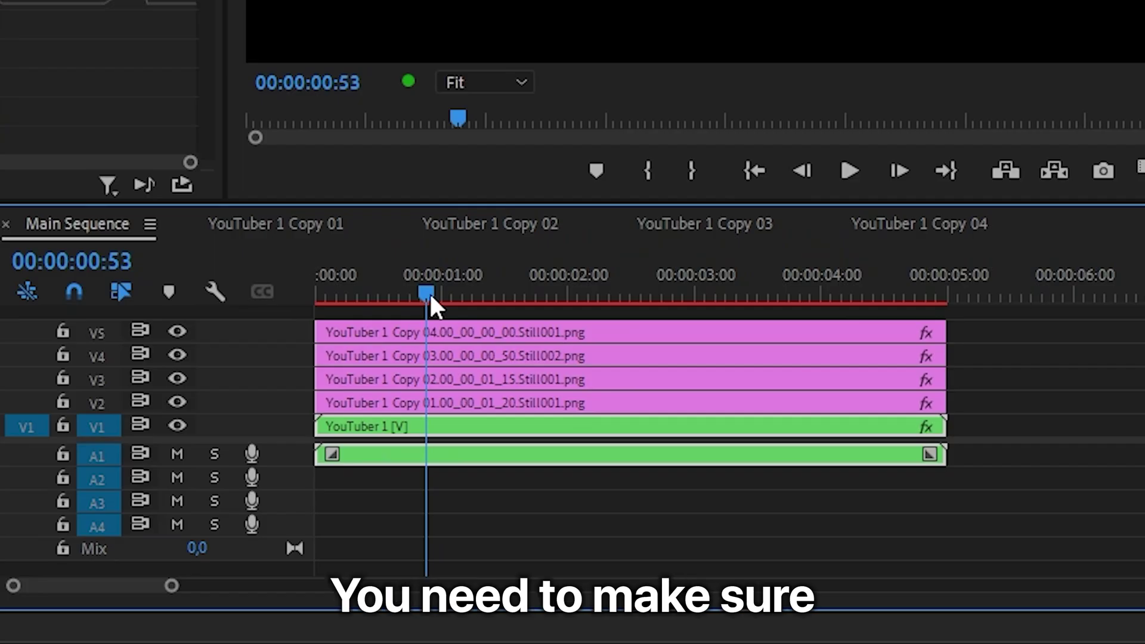
Offset the V2 and V3 circle clips five frames apart from the sequence start, then select the whole stack.
left_click_drag(428, 291, 311, 300)
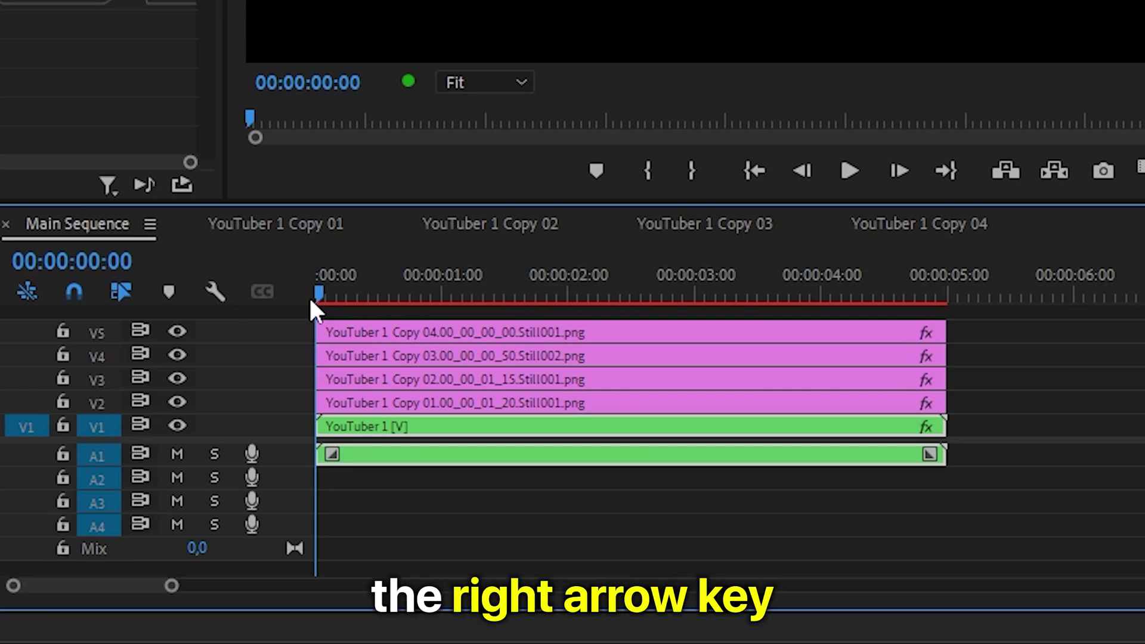
key("shift+Right")
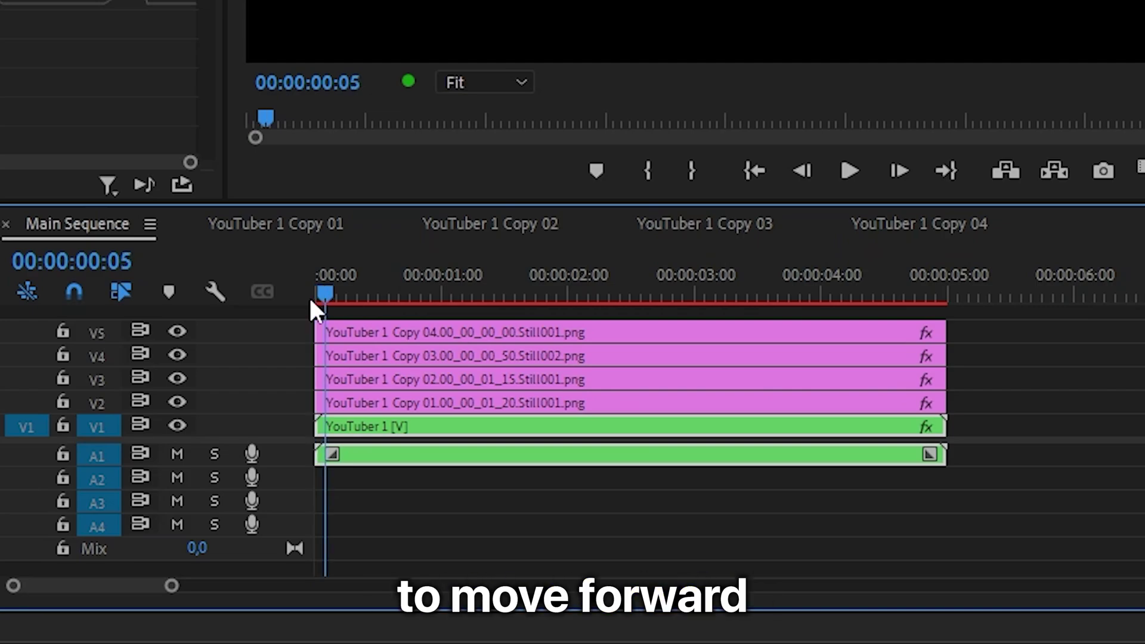
left_click(353, 401)
left_click_drag(353, 401, 426, 335)
key("shift+Right")
left_click(361, 382)
key("shift+Right")
key("shift+Right")
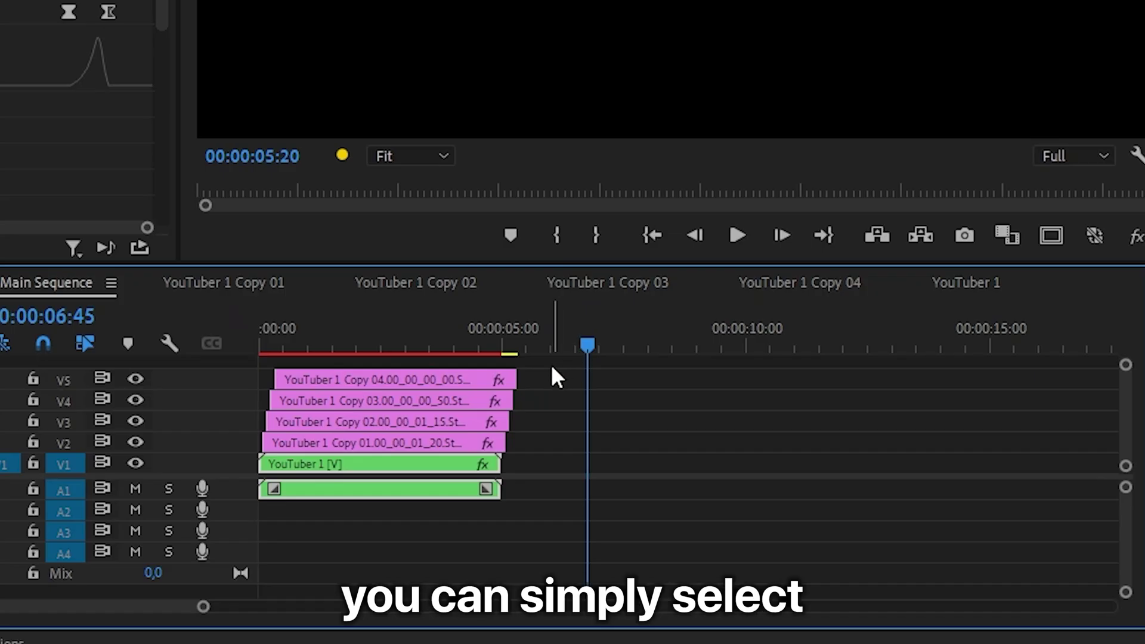
left_click_drag(551, 364, 699, 470)
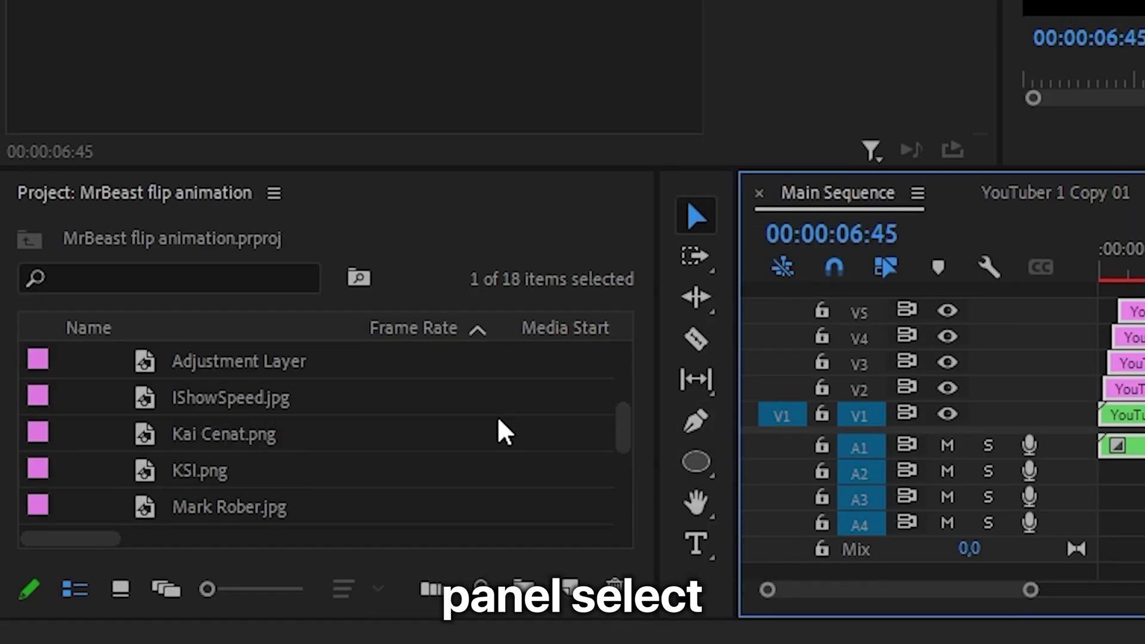
Replace the duplicated group's V1 clip with the YouTuber 1 Copy 01 sequence and lower the large circle.
scroll(500, 430, "down", 5)
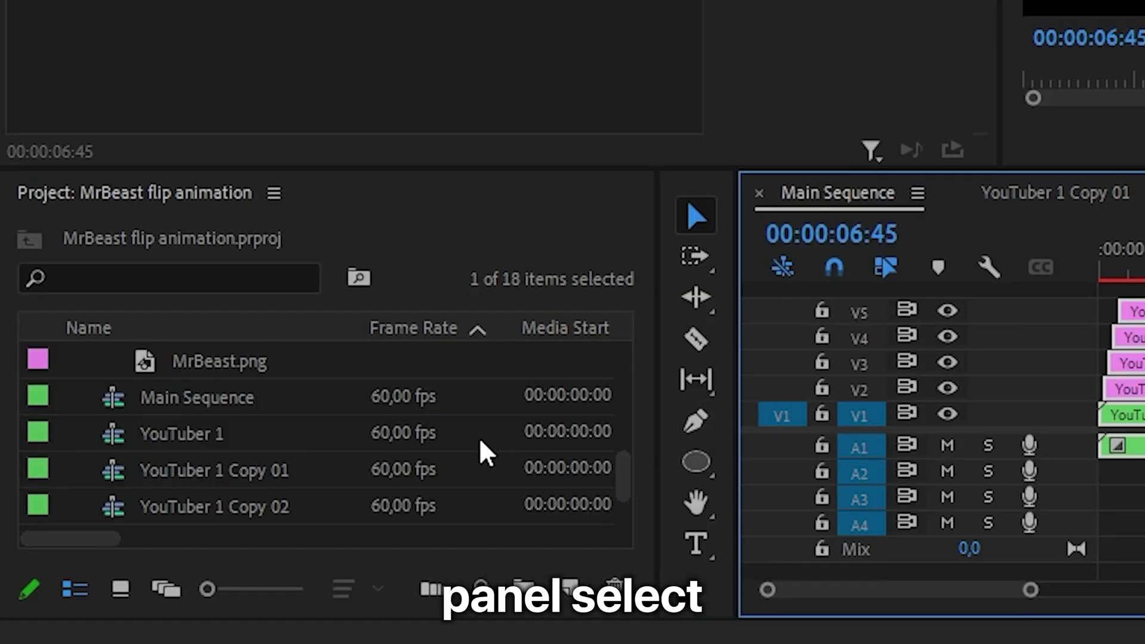
left_click(341, 482)
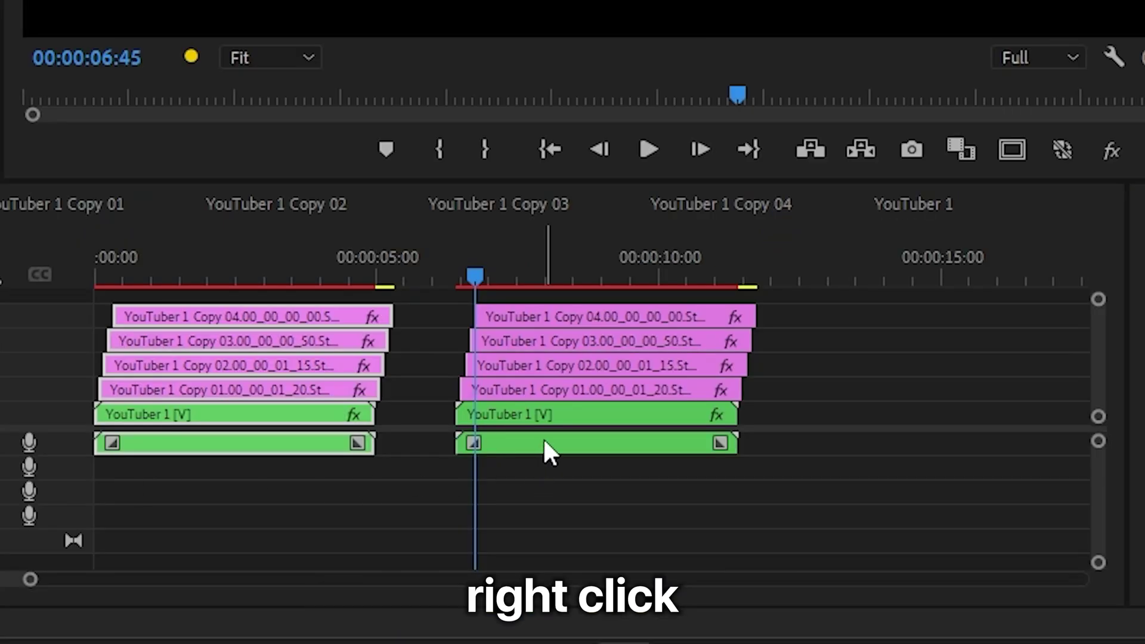
right_click(543, 441)
mouse_move(621, 276)
left_click(813, 339)
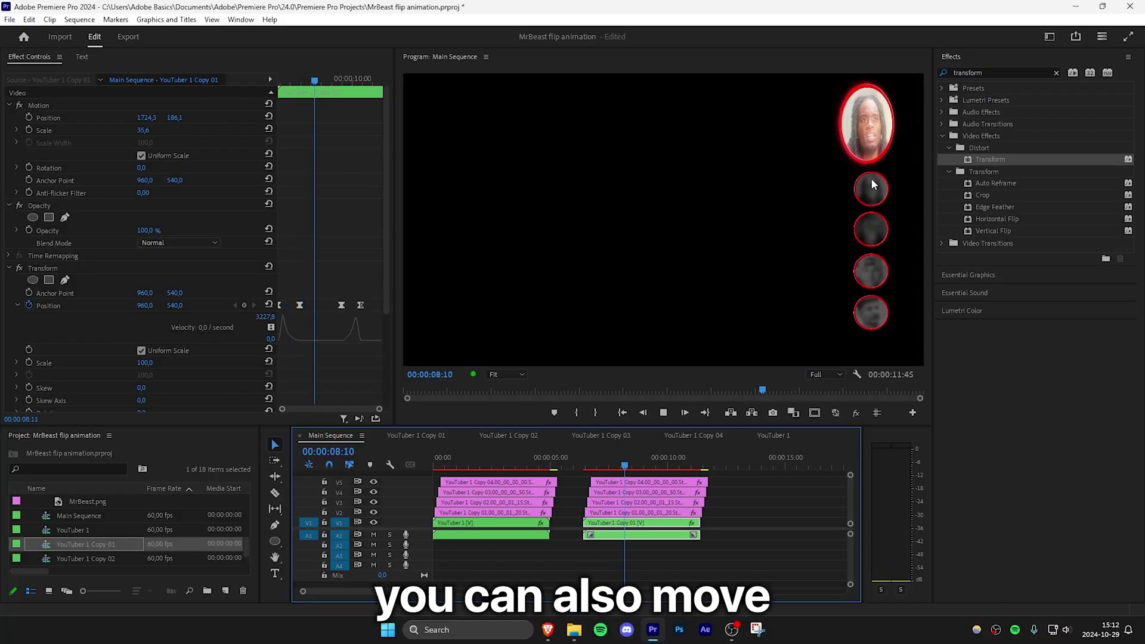
left_click_drag(175, 118, 239, 117)
Begin replacing the second group's V2 circle clip with a different image from the bin.
left_click(633, 512)
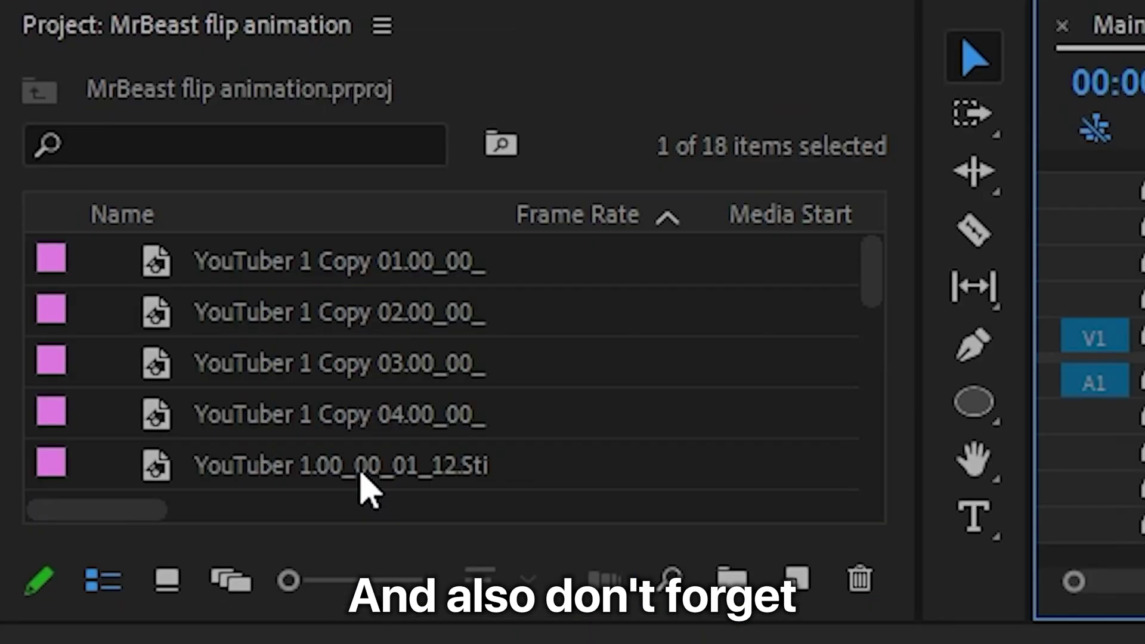
left_click(111, 560)
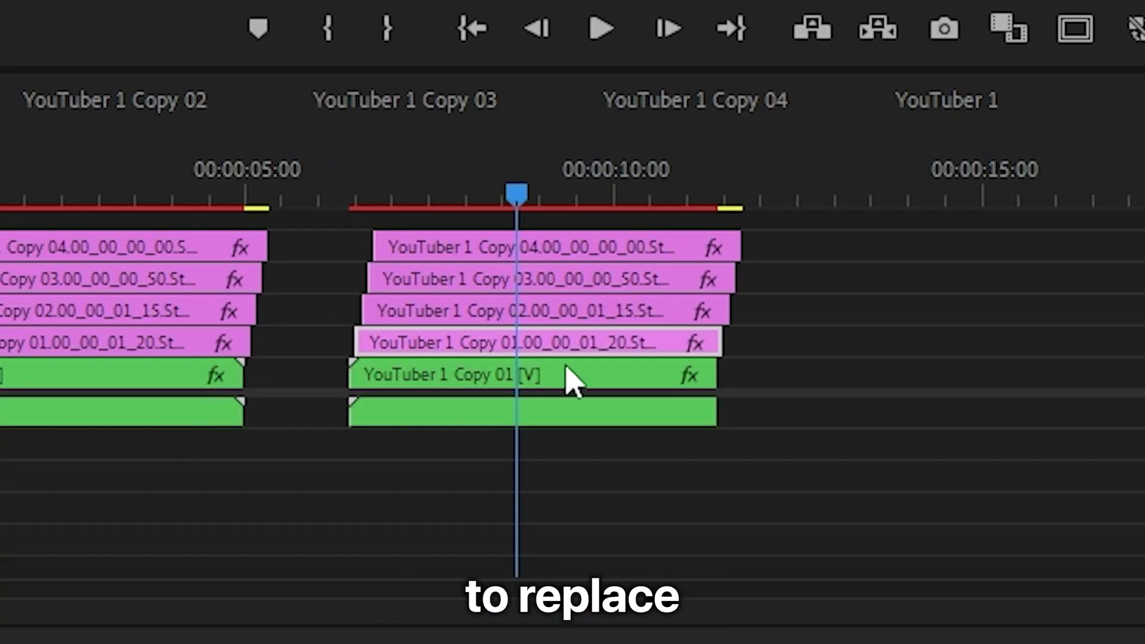
right_click(578, 352)
mouse_move(898, 0)
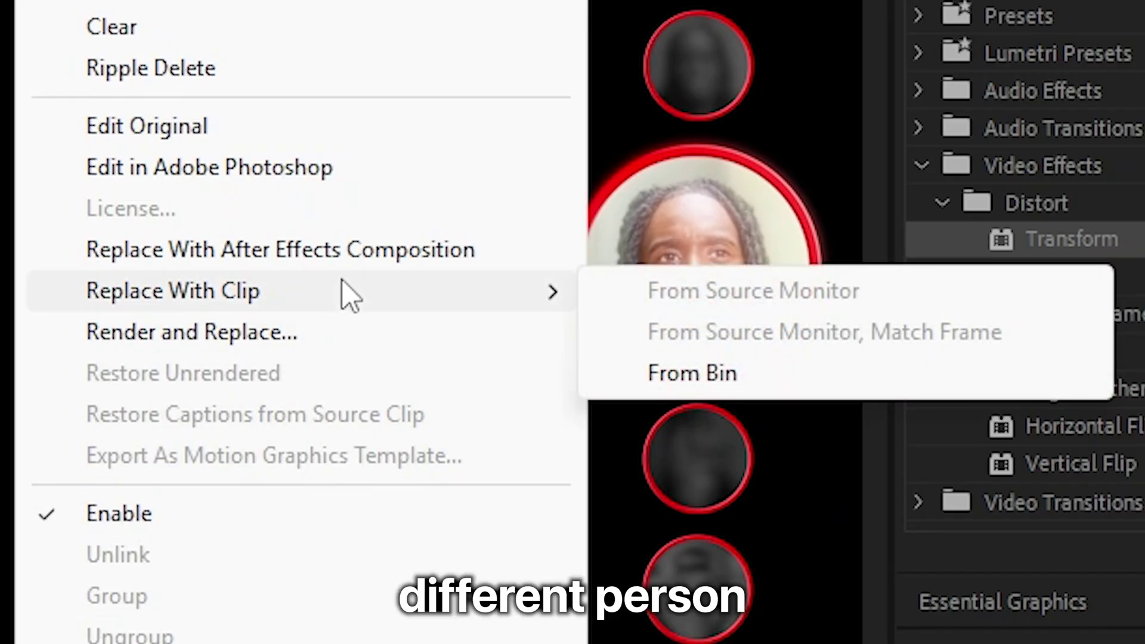